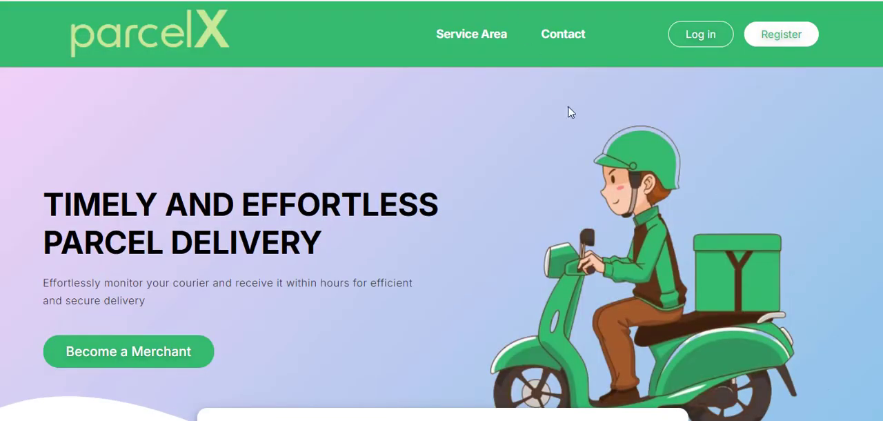
Examine the ParcelX home page from its tracking form to the footer, expanding the Advance Customer Service description
scroll(523, 128, down, 10)
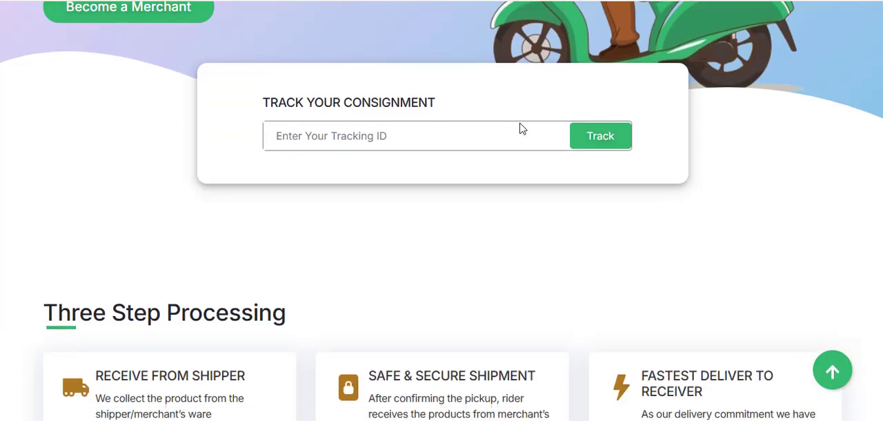
scroll(525, 126, down, 20)
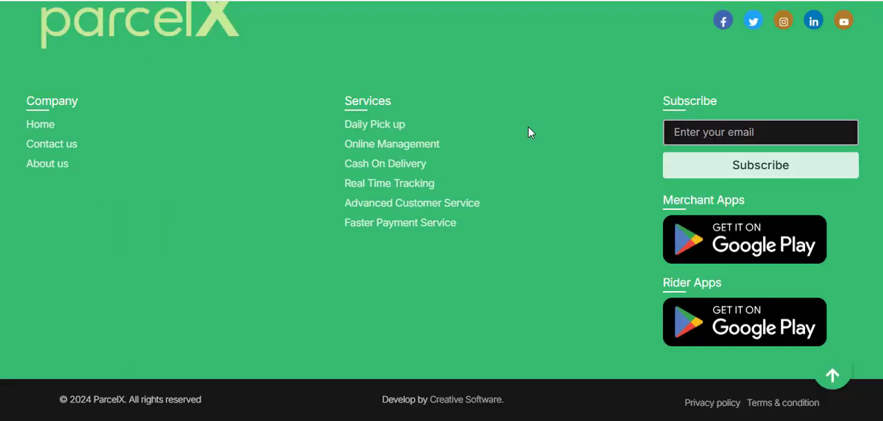
scroll(529, 128, up, 8)
scroll(528, 127, up, 5)
click(633, 71)
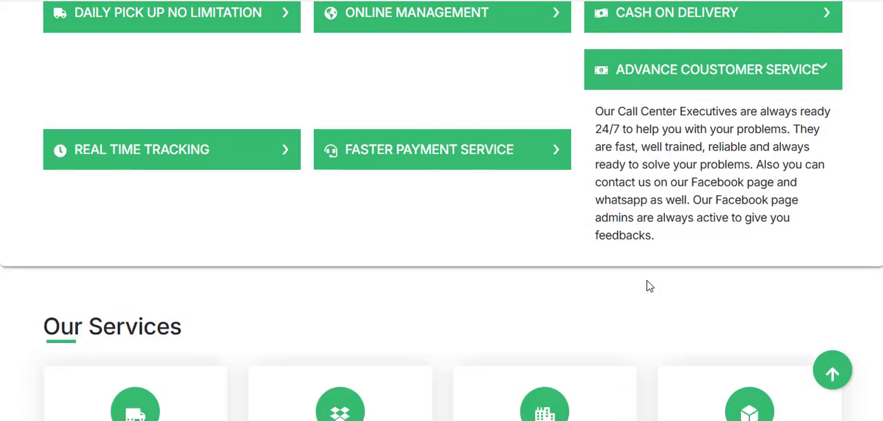
scroll(491, 225, up, 2)
scroll(491, 225, up, 10)
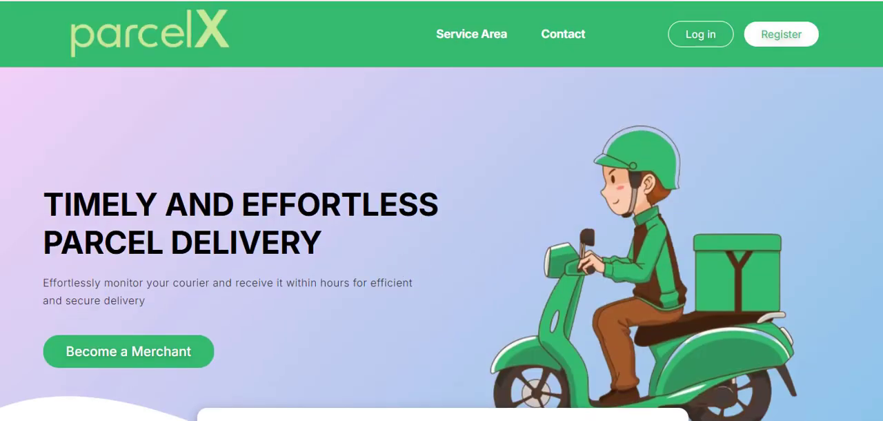
Switch to the next courier website template and examine its banner, merchant links and consignment tracking section
key(ctrl+Tab)
scroll(470, 144, up, 15)
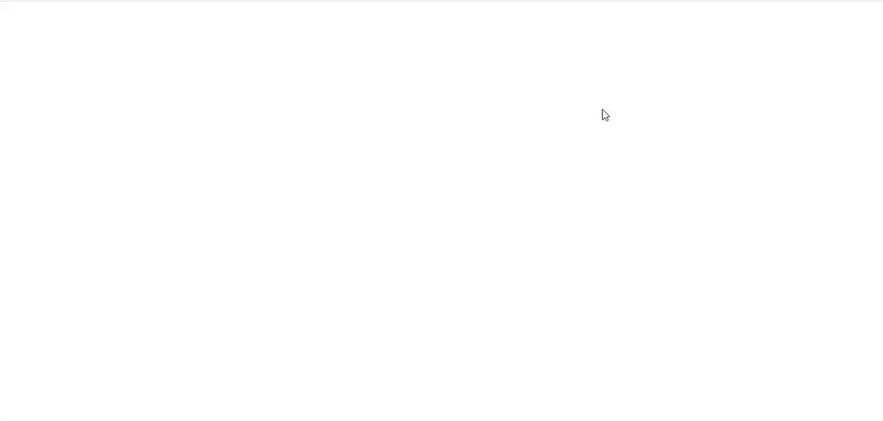
scroll(665, 129, down, 15)
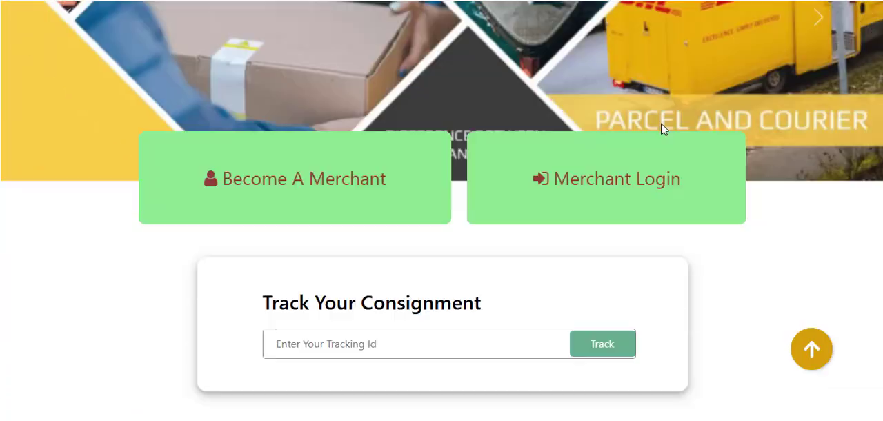
scroll(677, 169, down, 5)
scroll(674, 165, up, 20)
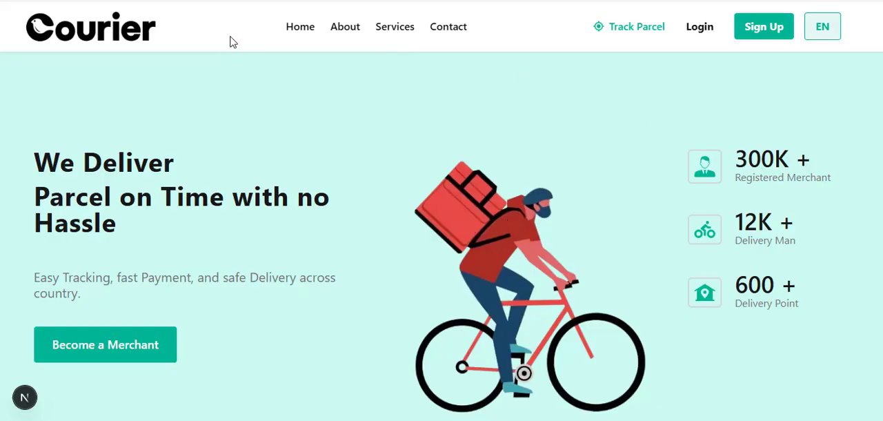
Examine the Courier template's home page down to the footer, covering its delivery calculator, testimonials and FAQs, and dismiss the WhatsApp notification
triple_click(352, 21)
click(562, 34)
scroll(562, 38, down, 2)
scroll(590, 128, up, 2)
scroll(592, 128, down, 10)
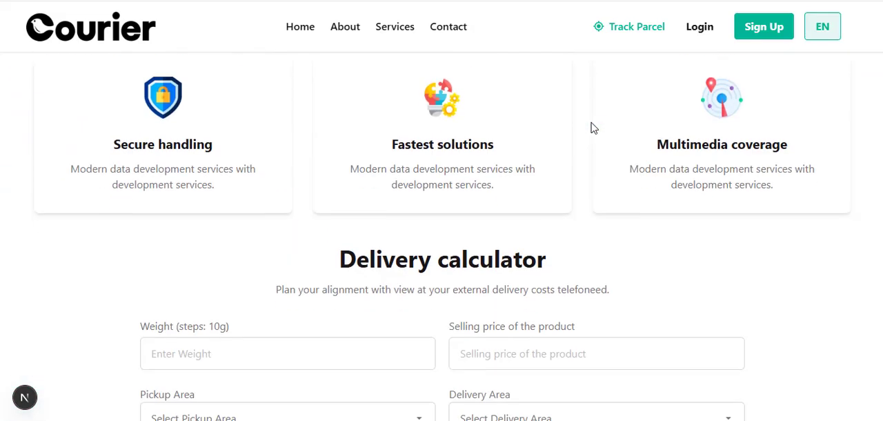
scroll(591, 128, down, 15)
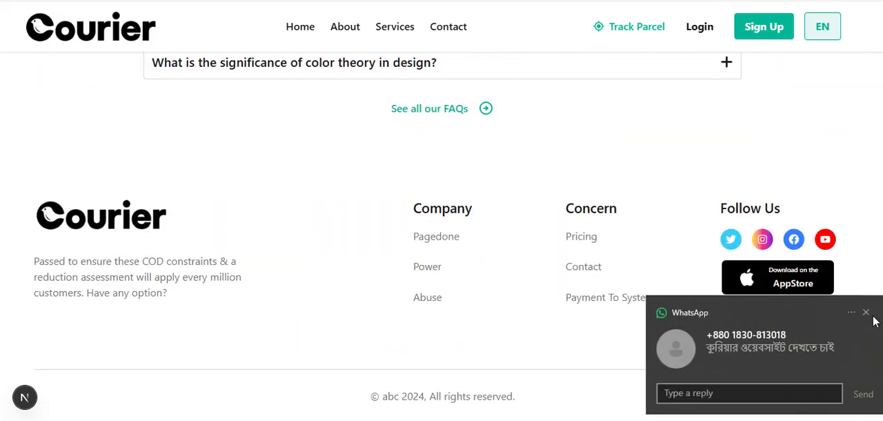
click(866, 313)
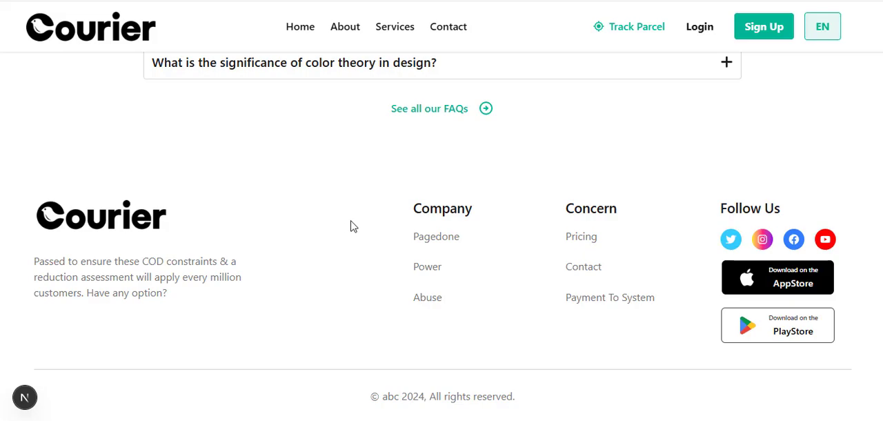
scroll(359, 236, up, 20)
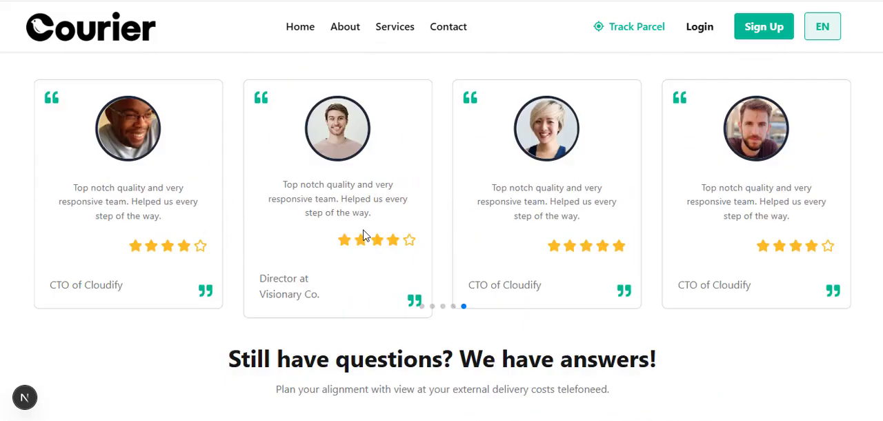
scroll(364, 233, up, 10)
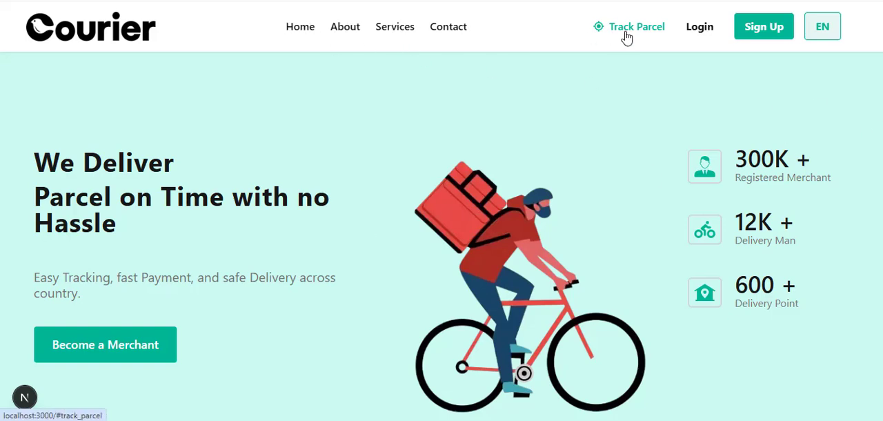
Go to the parcel tracking form below the Courier banner and try it with the tracking ID left empty
scroll(276, 180, down, 2)
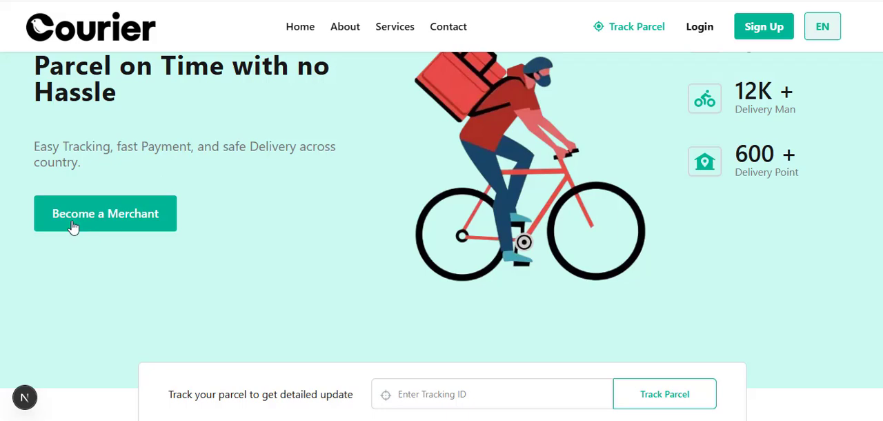
scroll(366, 190, down, 4)
click(442, 131)
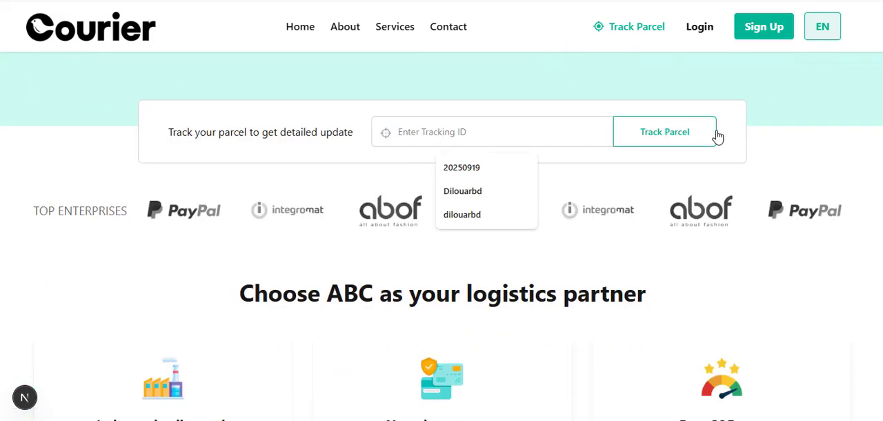
click(670, 138)
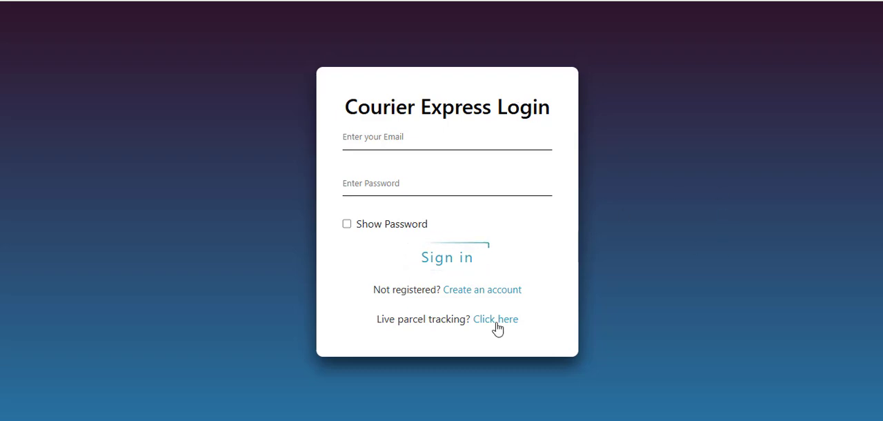
Enter the merchant's e-mail and account password on the Courier Express login page and try to sign in
click(423, 136)
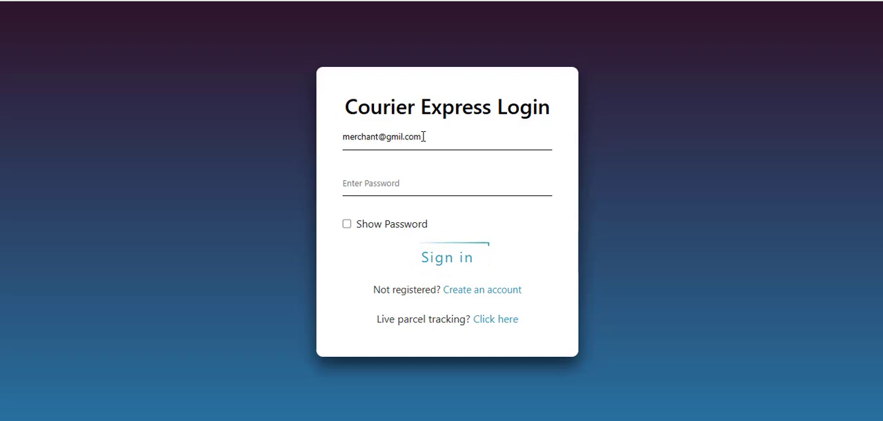
key(Tab)
text(123)
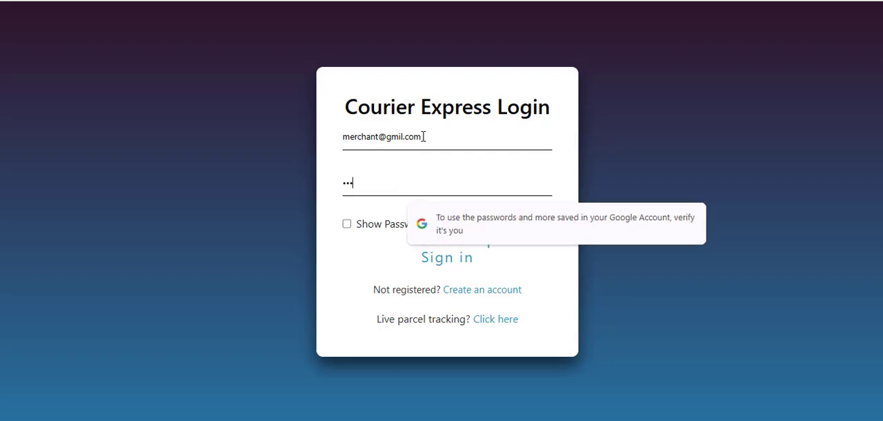
text(45678)
click(437, 262)
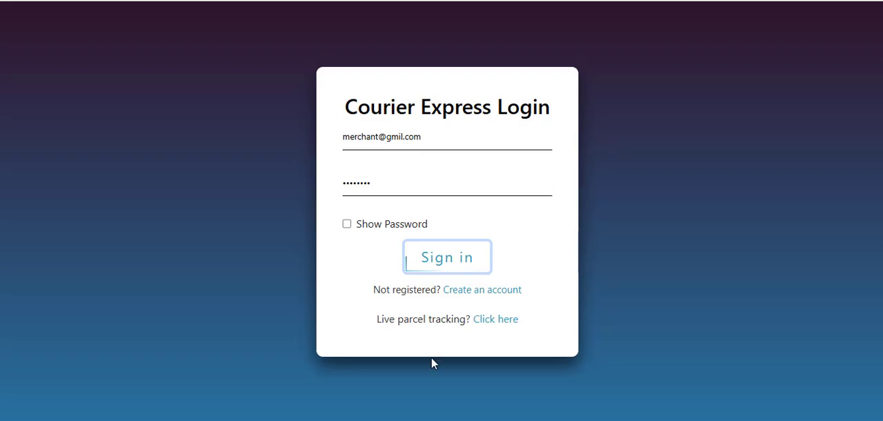
Try to sign in to the merchant account again with a re-entered account password
click(380, 190)
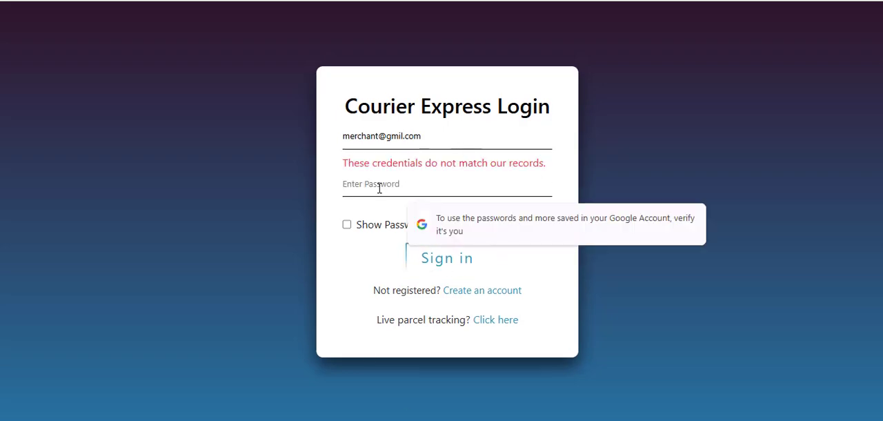
text(123456)
click(420, 265)
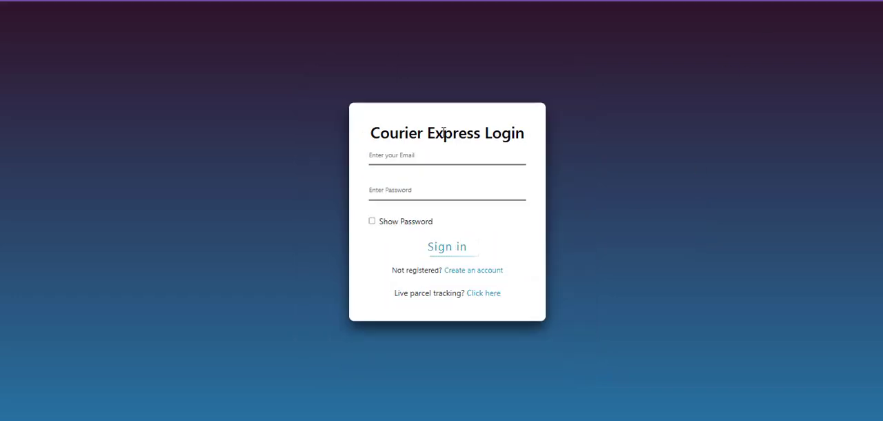
Sign in to the rider account on its own login page with the rider's e-mail and account password
click(420, 140)
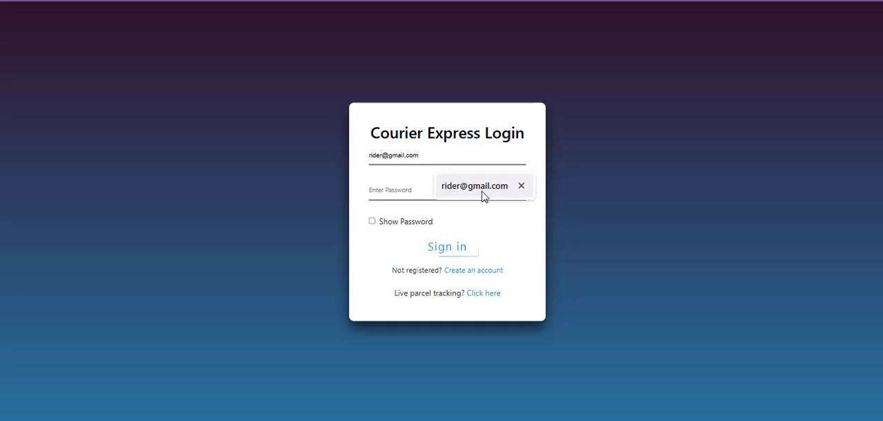
click(482, 193)
text(1234)
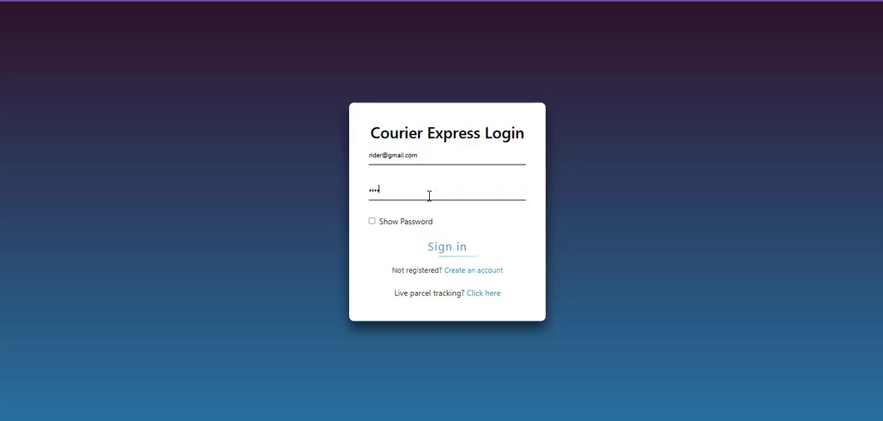
text(56)
click(463, 254)
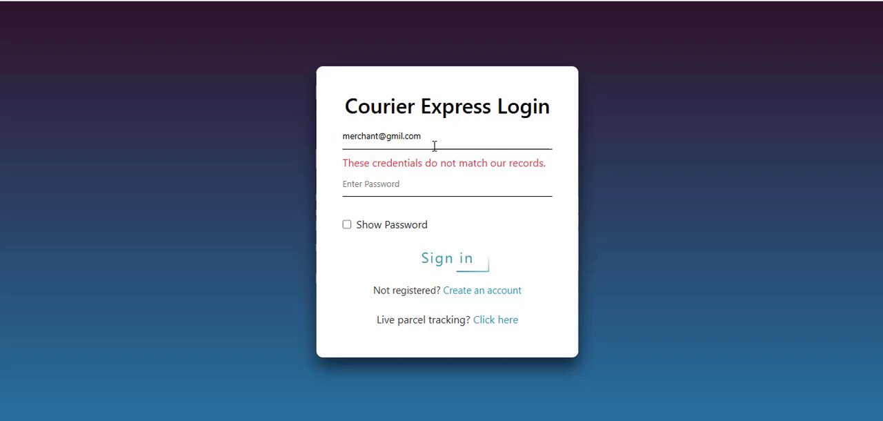
Return to the merchant login page, enter the account password again and sign in to the merchant dashboard
click(391, 193)
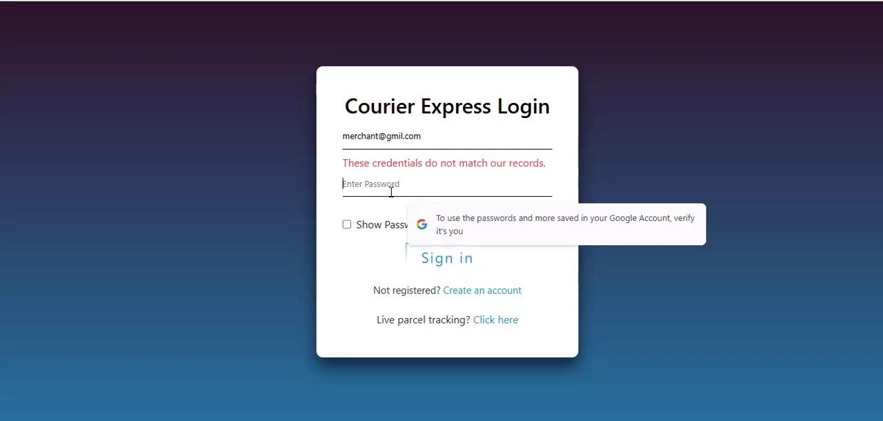
text(1234567)
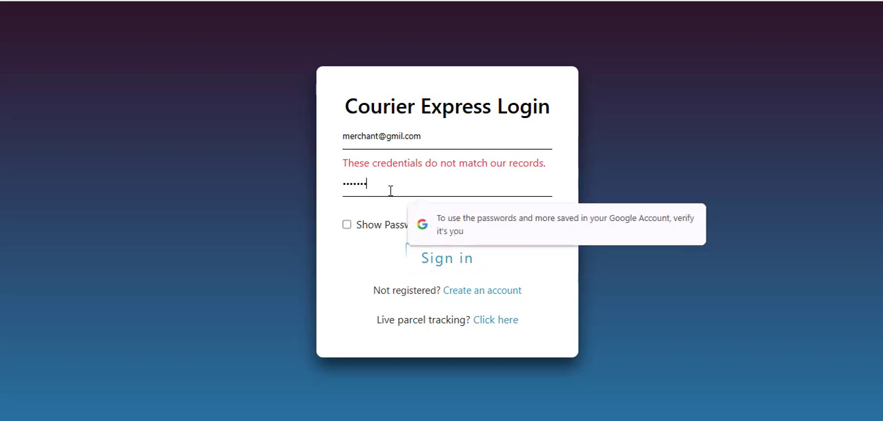
text(8)
click(469, 265)
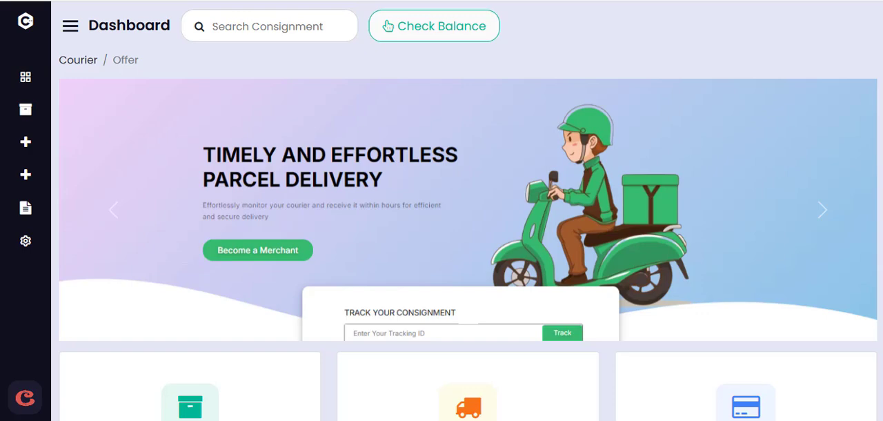
scroll(513, 89, down, 10)
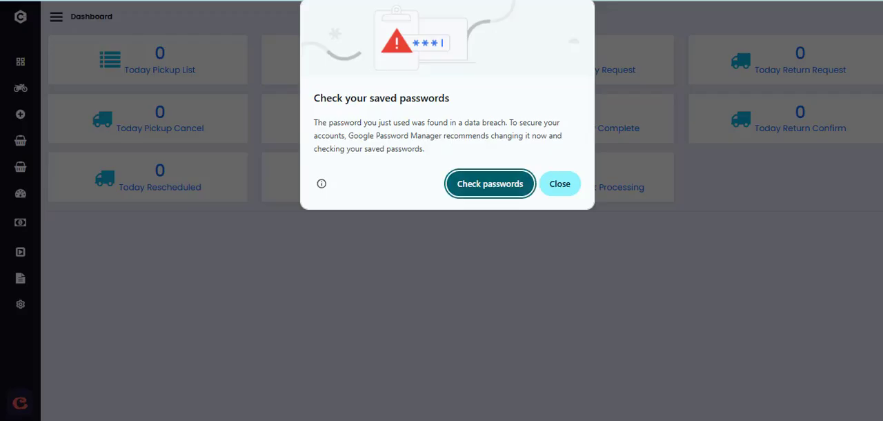
Dismiss the saved-passwords warning on the pickup and delivery dashboard, and open the dashboard in the admin panel
click(560, 183)
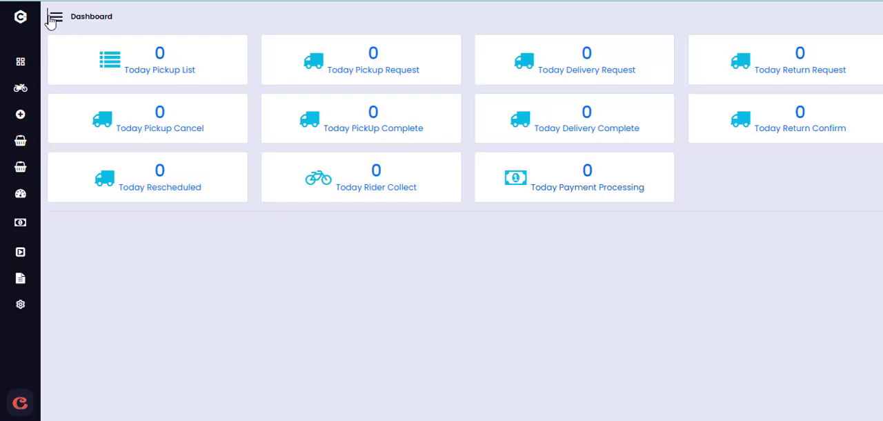
click(55, 18)
mouse_move(171, 417)
click(124, 376)
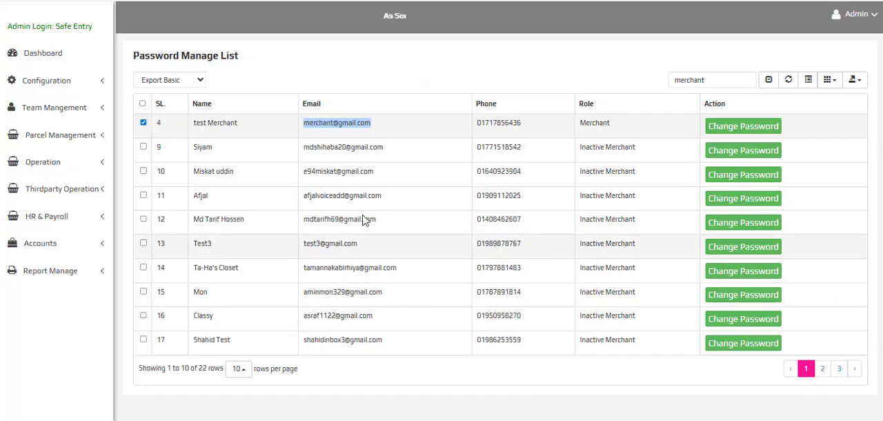
click(40, 53)
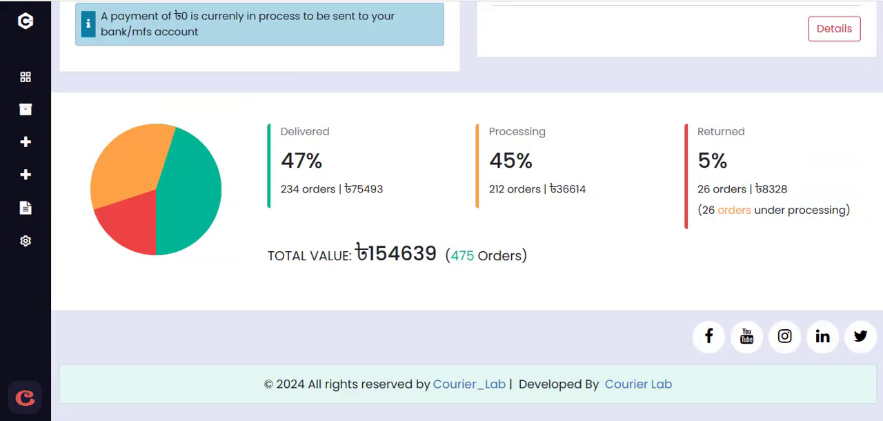
Examine the merchant dashboard's parcel and payment shortcuts, delivery status counts, cash-on-delivery details and order breakdown
scroll(530, 328, up, 10)
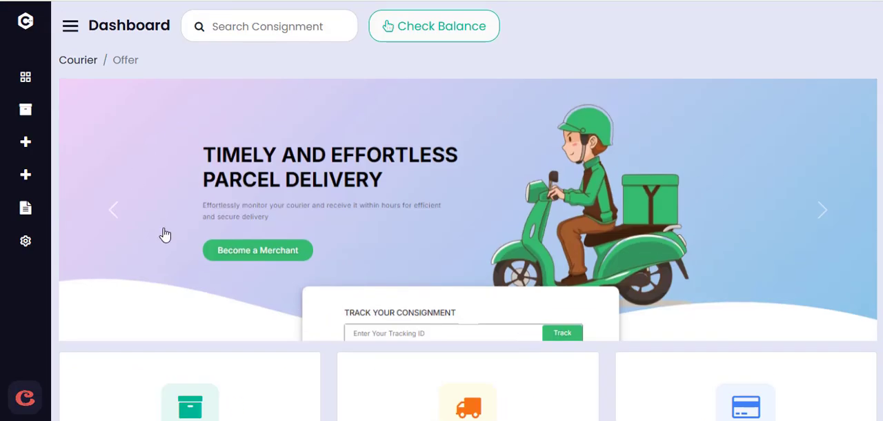
scroll(611, 112, down, 5)
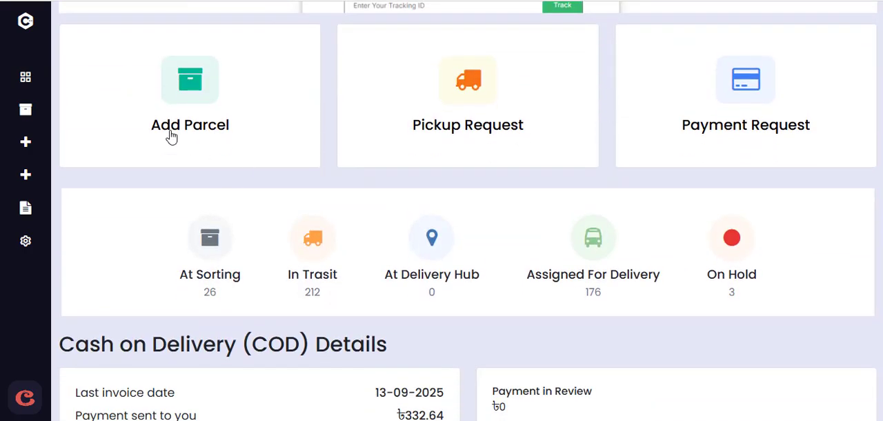
scroll(459, 192, down, 3)
drag(159, 53, 725, 95)
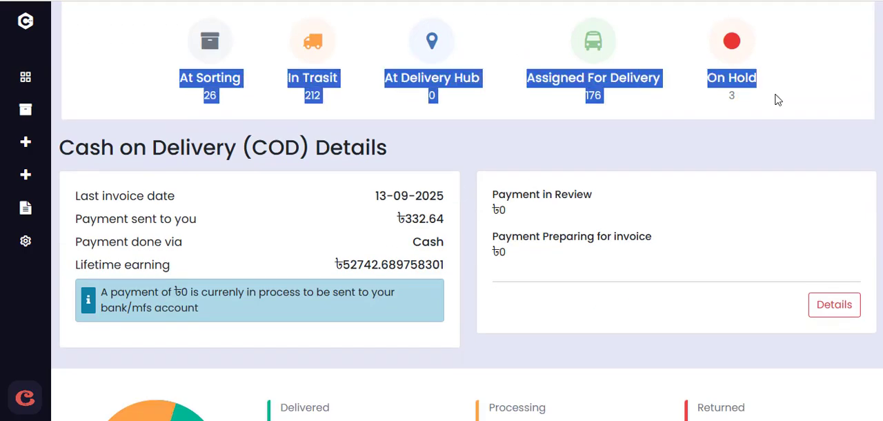
scroll(775, 154, down, 3)
scroll(148, 157, up, 3)
drag(115, 218, 616, 252)
scroll(617, 180, down, 4)
click(297, 146)
drag(190, 140, 848, 256)
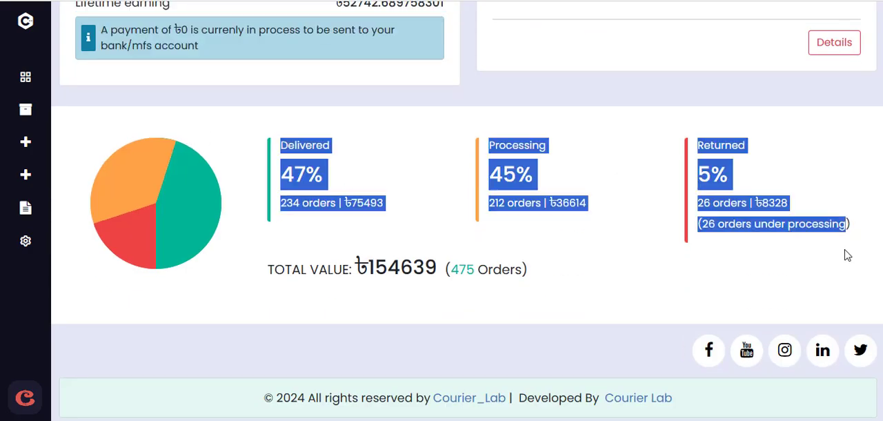
scroll(587, 241, up, 10)
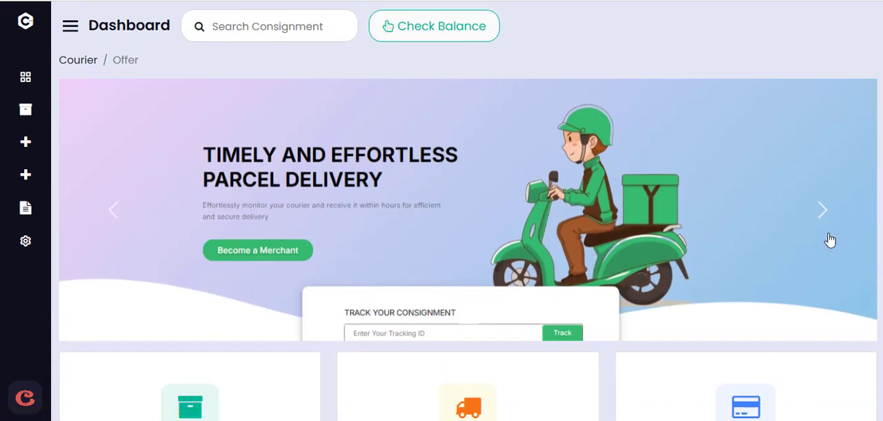
Check the merchant balance, and open the pickup request form, entering 100 estimated parcels and closing it without sending
click(394, 27)
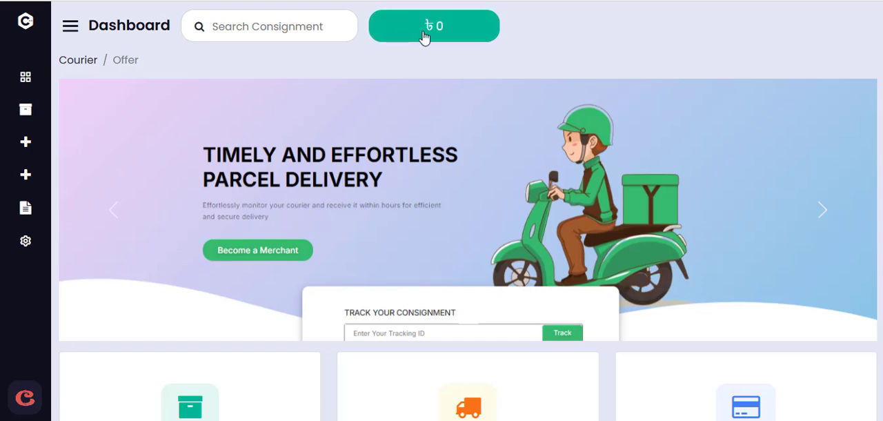
scroll(445, 28, down, 5)
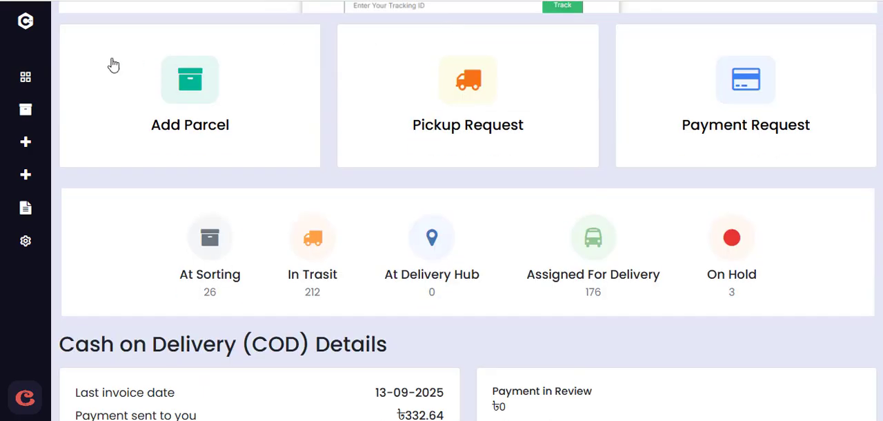
click(482, 97)
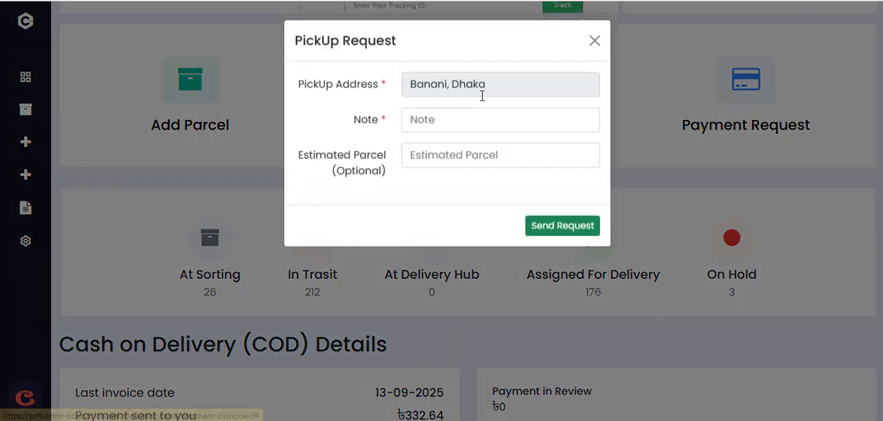
click(450, 152)
text(100)
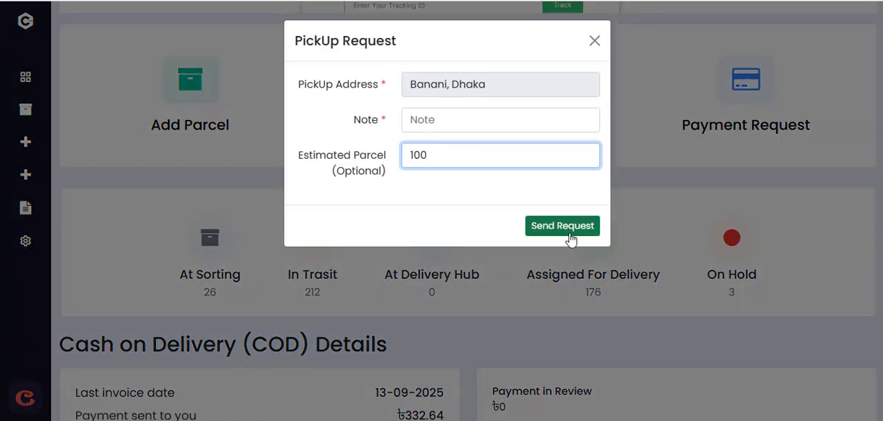
click(594, 41)
Open the payment request form, choose Rocket as the payment method and close it without sending
click(755, 79)
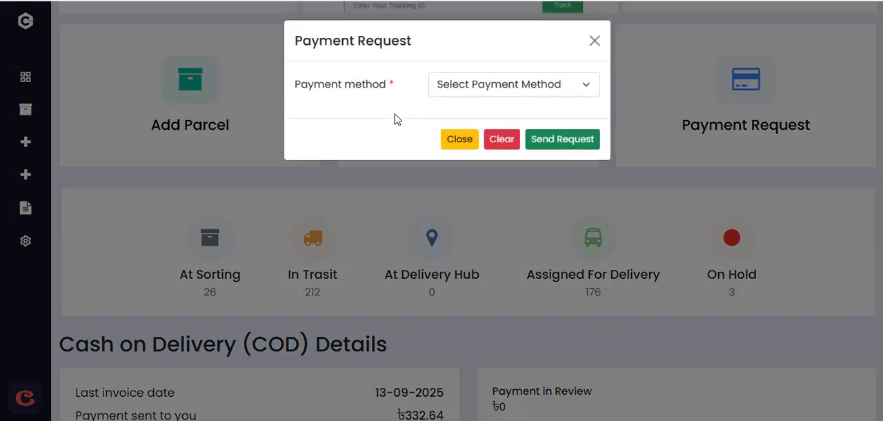
drag(432, 84, 459, 86)
click(464, 91)
click(474, 175)
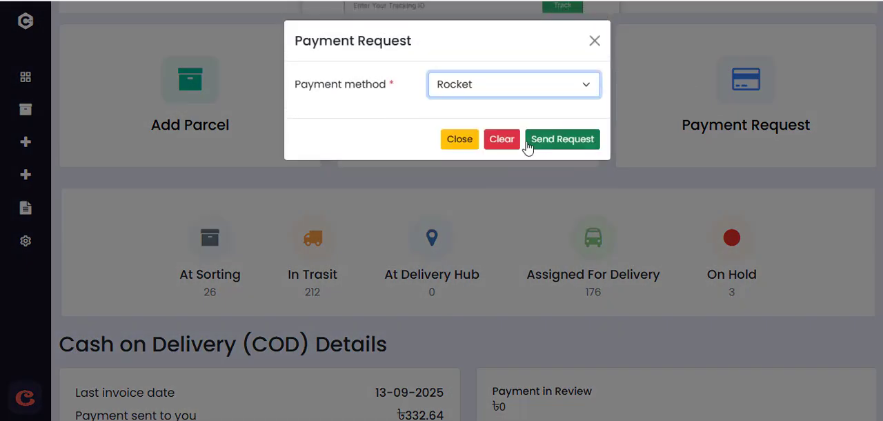
click(594, 40)
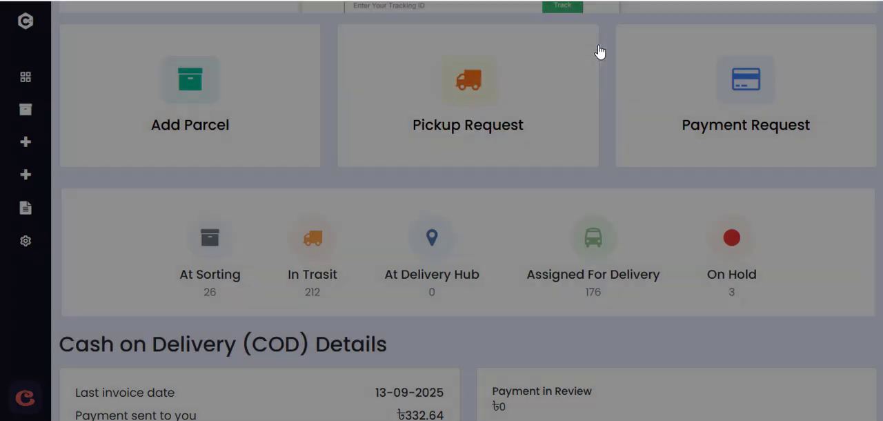
Open the Add Parcel form and examine its customer, delivery, pricing and charge summary fields
mouse_move(3, 200)
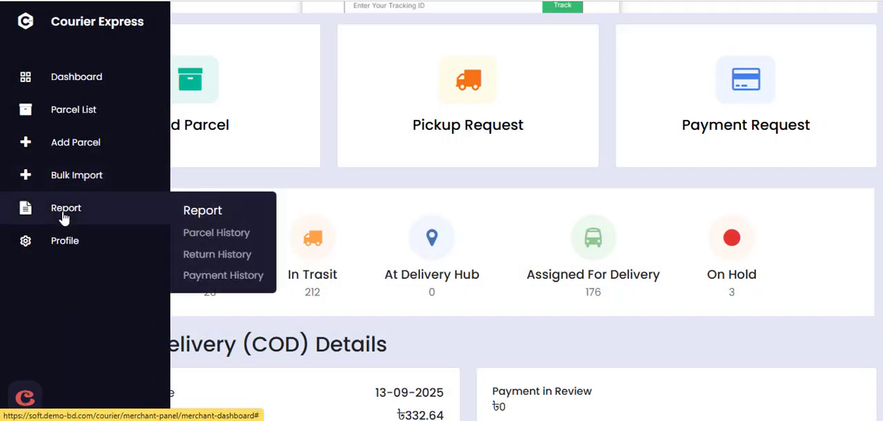
mouse_move(69, 241)
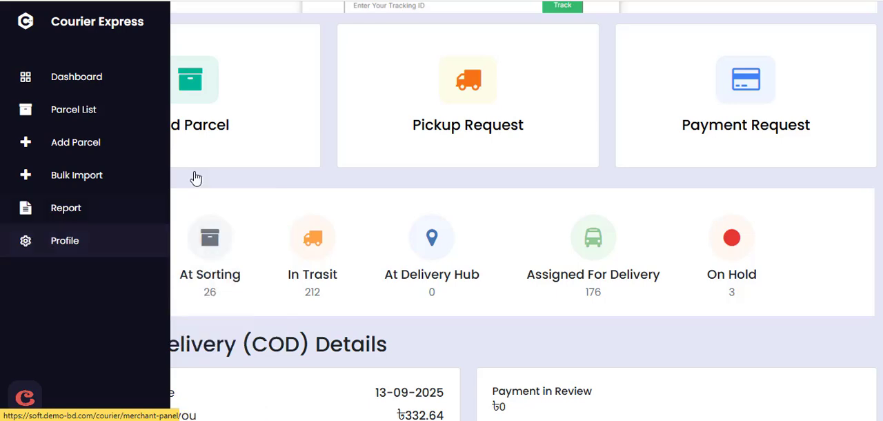
click(270, 148)
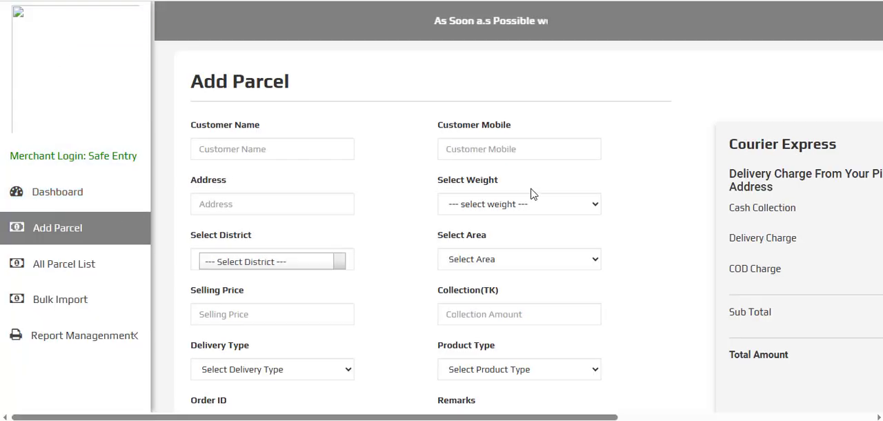
key(ctrl+minus)
key(ctrl+minus)
scroll(391, 271, down, 3)
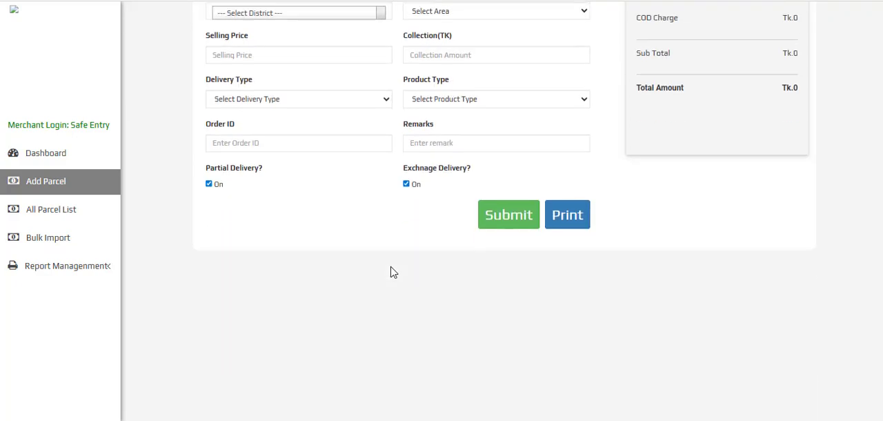
scroll(391, 268, up, 2)
scroll(391, 268, up, 1)
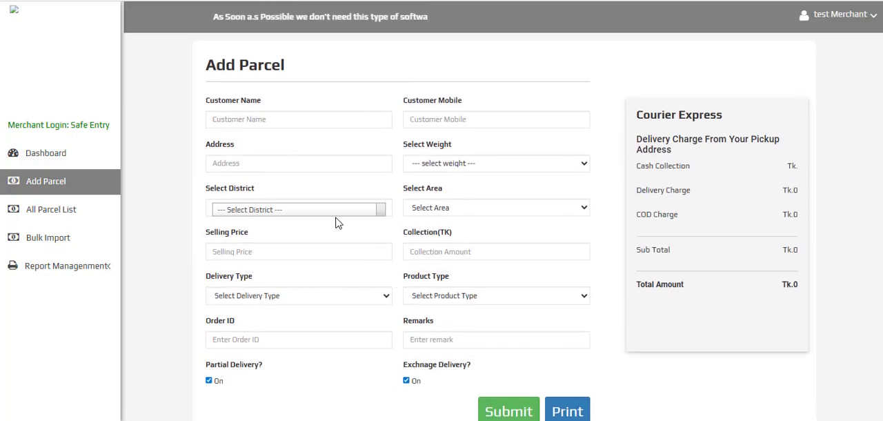
On the bulk import page, import the CSV file from the Downloads folder and dismiss the script alert
click(45, 237)
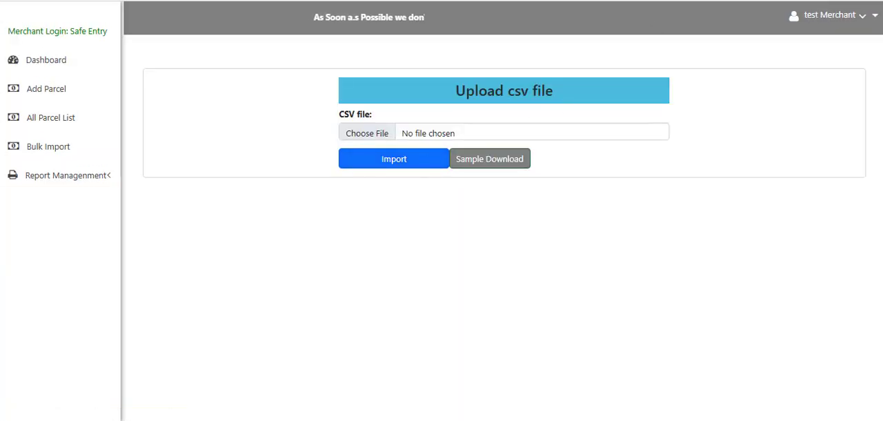
click(376, 133)
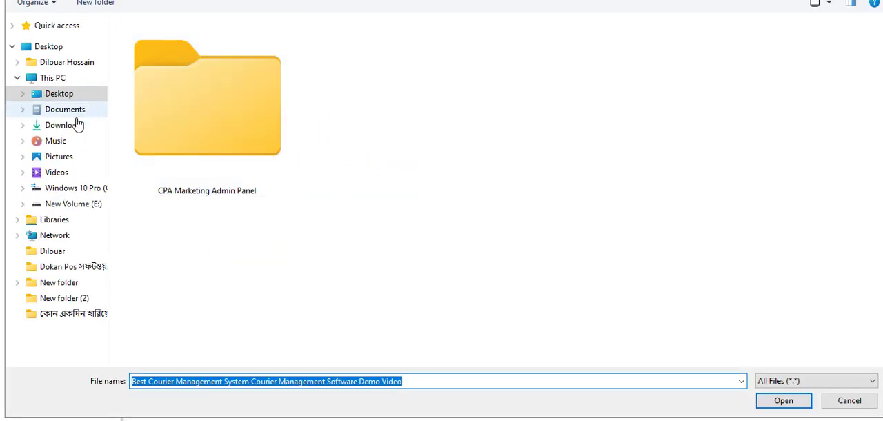
click(76, 124)
double_click(215, 114)
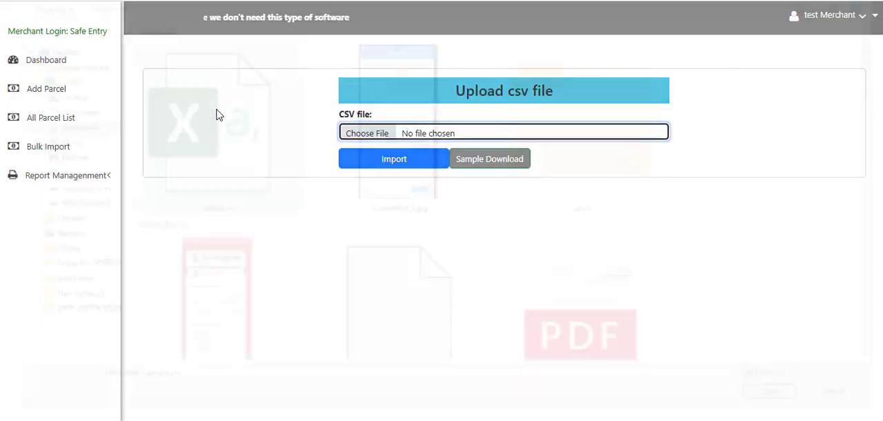
click(389, 167)
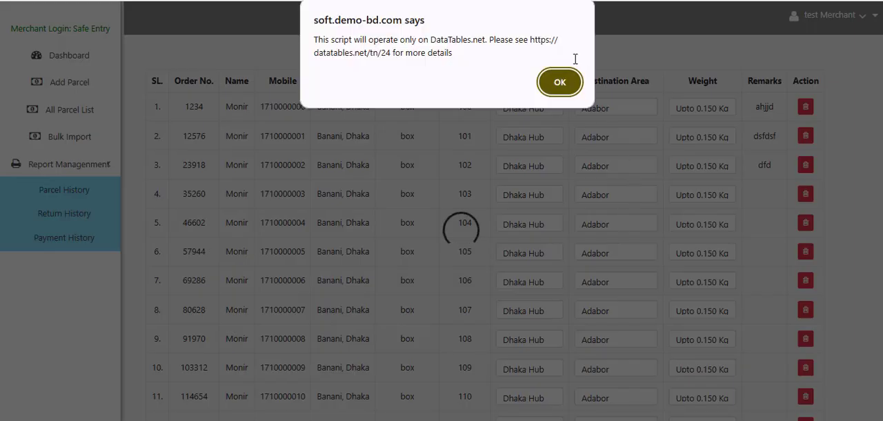
click(559, 82)
Set the destination of row 25 in the imported parcels to Out Side Dhaka and its area to Noakhali
scroll(566, 228, down, 6)
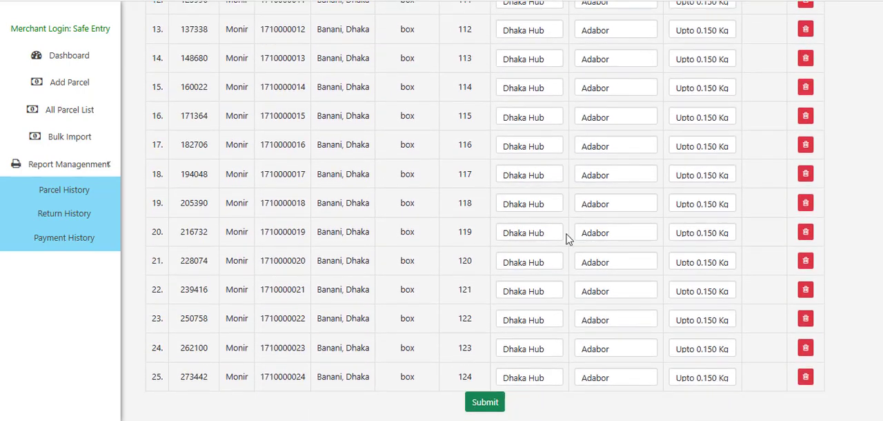
scroll(545, 228, down, 4)
click(532, 117)
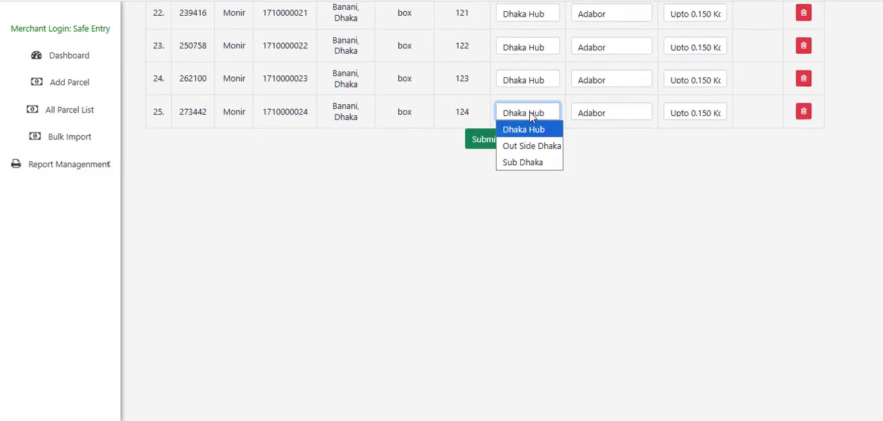
click(526, 144)
click(599, 115)
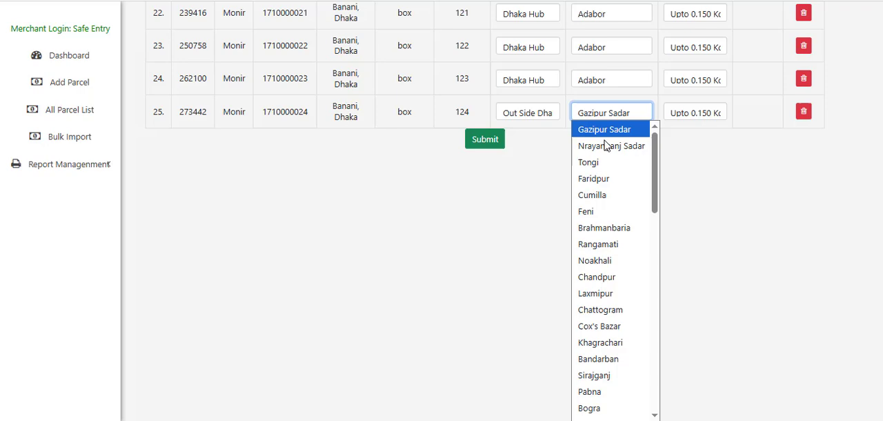
click(595, 260)
Set row 24's destination to Sub Dhaka and its area to keraniganj
click(552, 80)
click(520, 131)
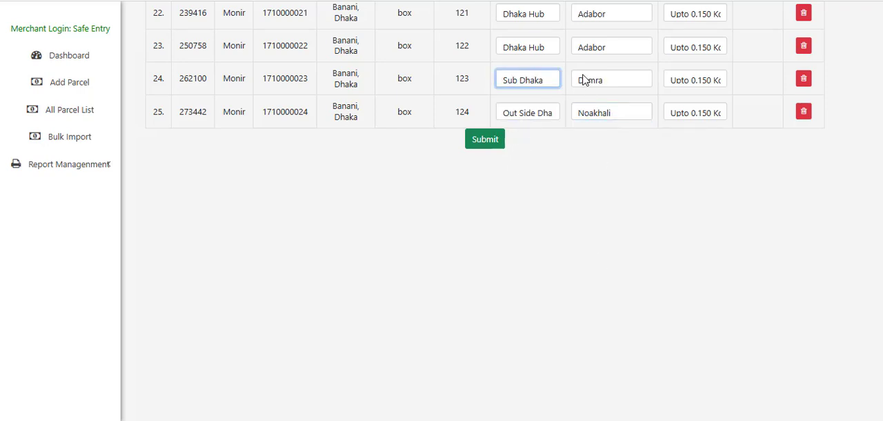
click(593, 80)
click(597, 162)
Set row 23's destination to Sub Dhaka and its area to Savar Bus stan
click(534, 60)
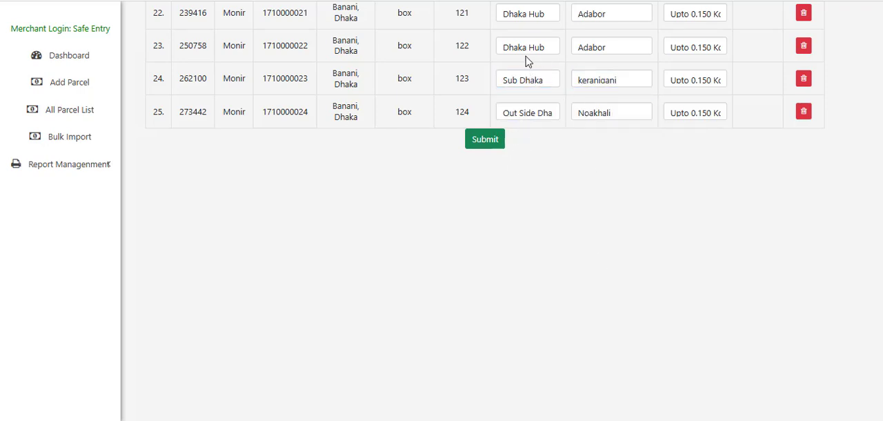
click(519, 48)
click(526, 93)
scroll(585, 197, up, 2)
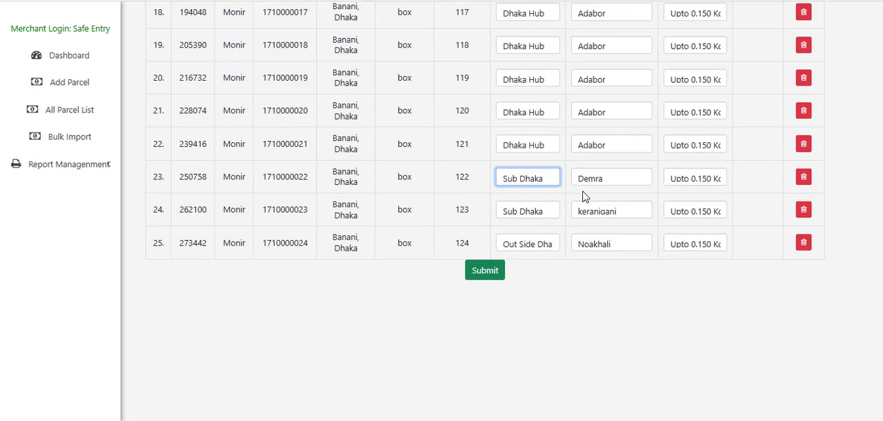
click(593, 185)
click(597, 279)
Set row 22's destination to Out Side Dhaka and its area to Rangamati
click(528, 145)
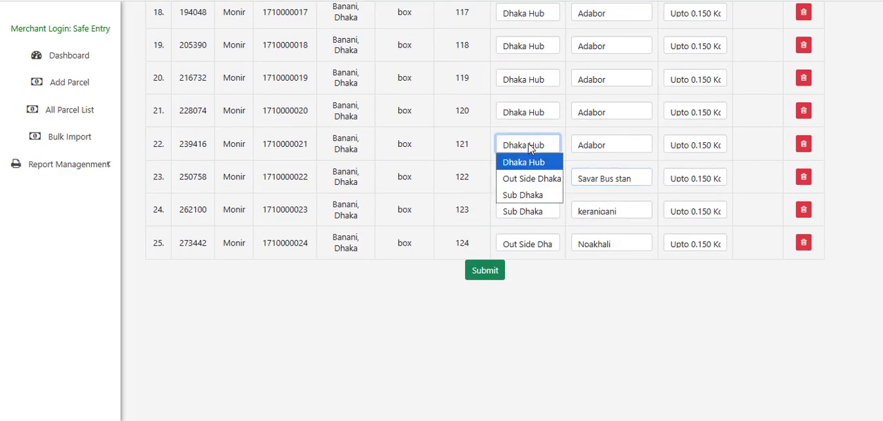
click(530, 179)
click(589, 146)
click(597, 339)
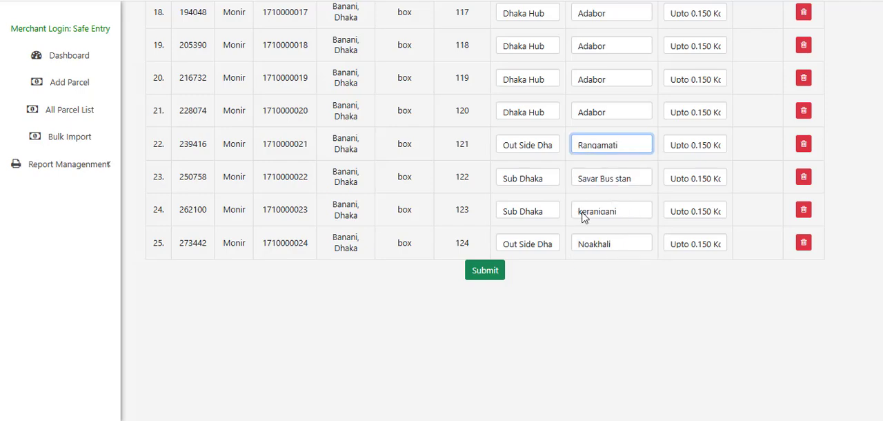
Set row 21's destination to Out Side Dhaka and its area to Cox's Bazar
click(545, 114)
click(538, 144)
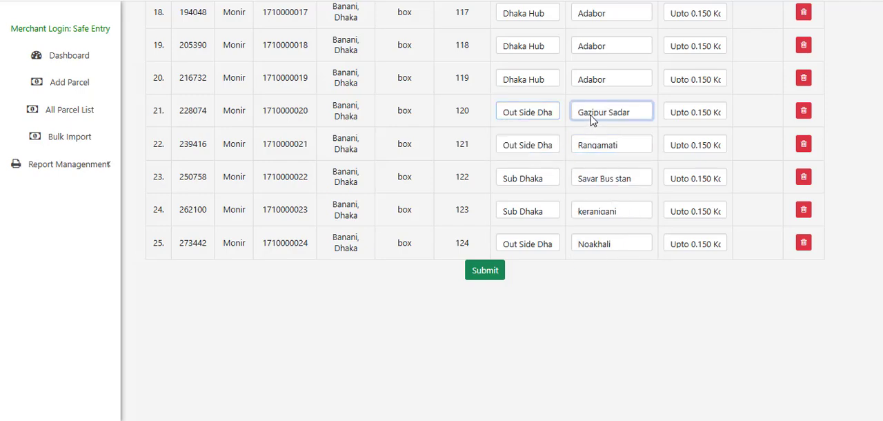
click(600, 112)
click(599, 325)
Submit the imported parcel rows and close the save confirmation
scroll(580, 172, up, 5)
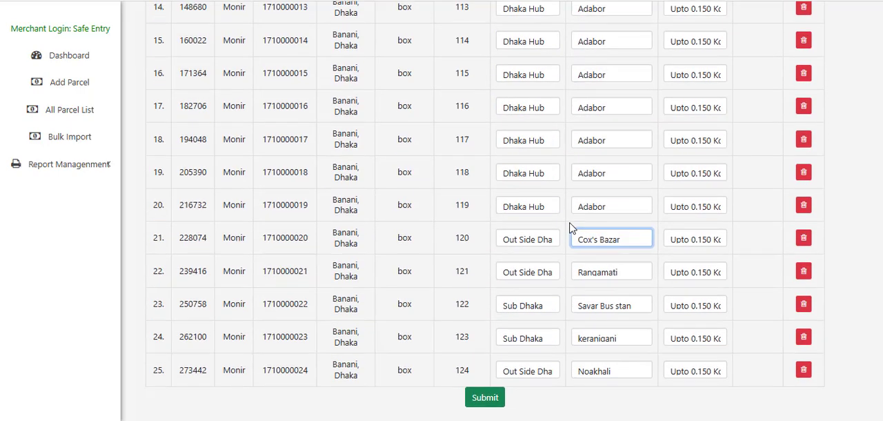
scroll(566, 127, up, 5)
scroll(520, 170, down, 12)
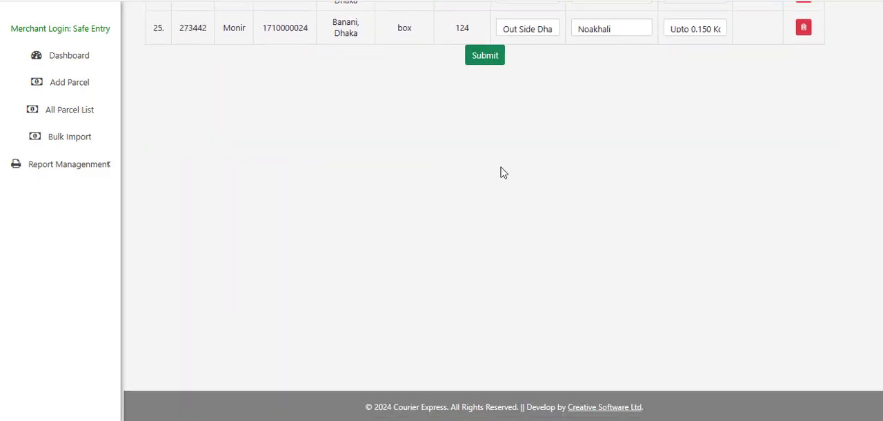
click(485, 55)
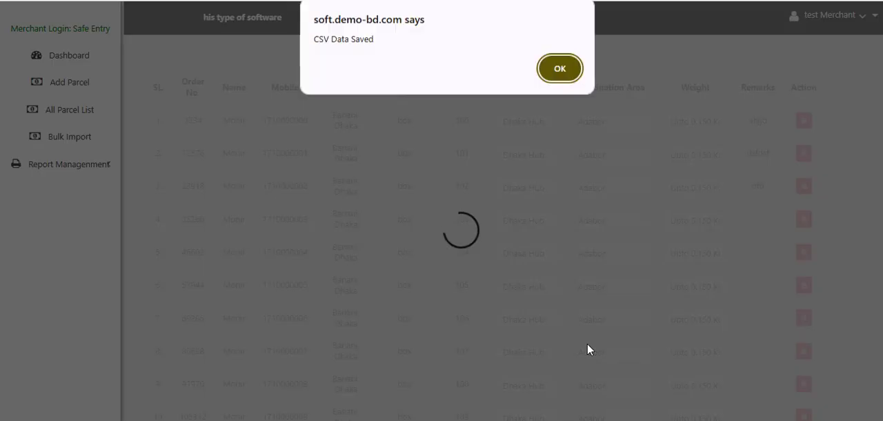
click(560, 69)
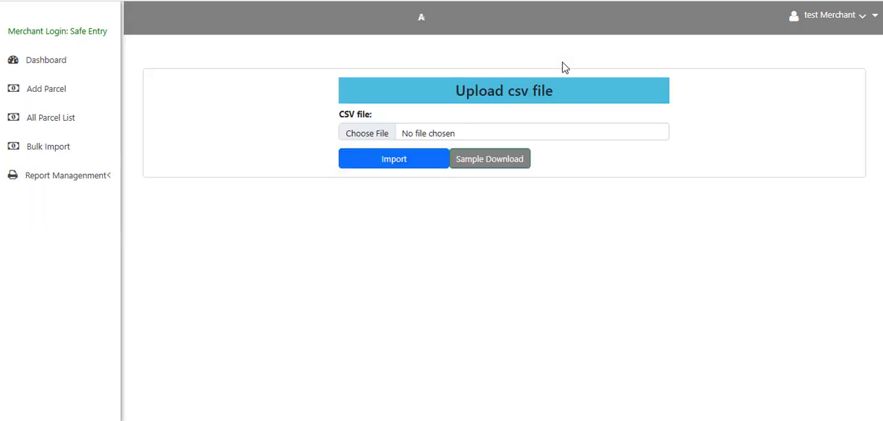
Return to the merchant dashboard and review its delivery status counts and cash-on-delivery details
click(51, 63)
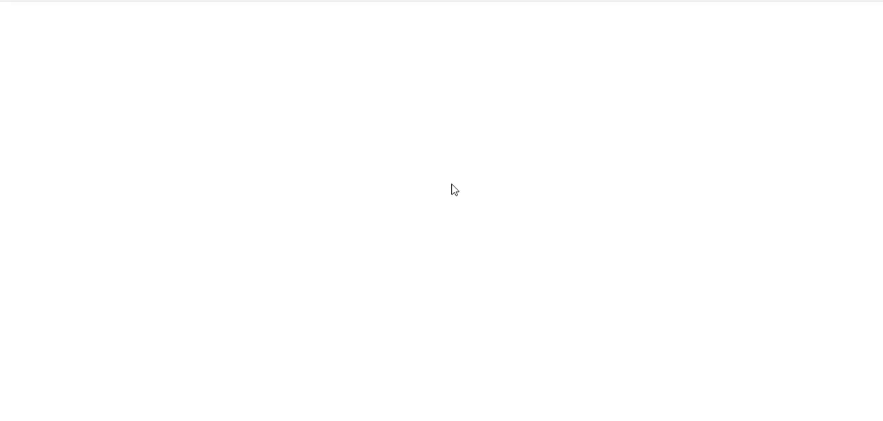
scroll(345, 219, down, 5)
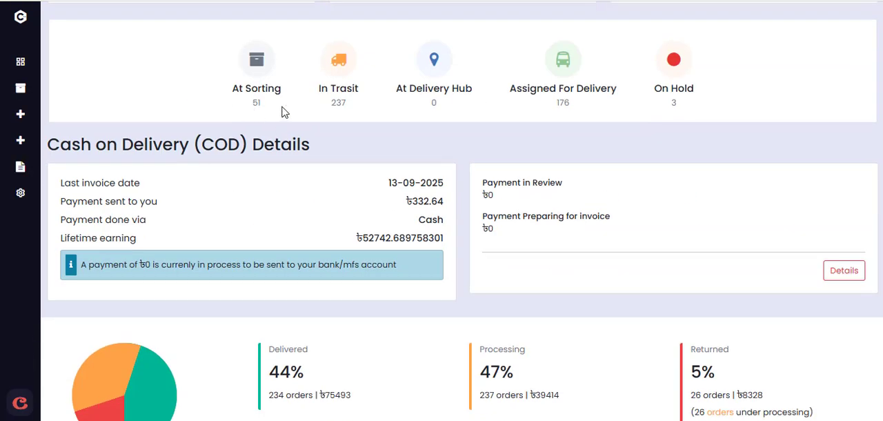
scroll(534, 228, up, 5)
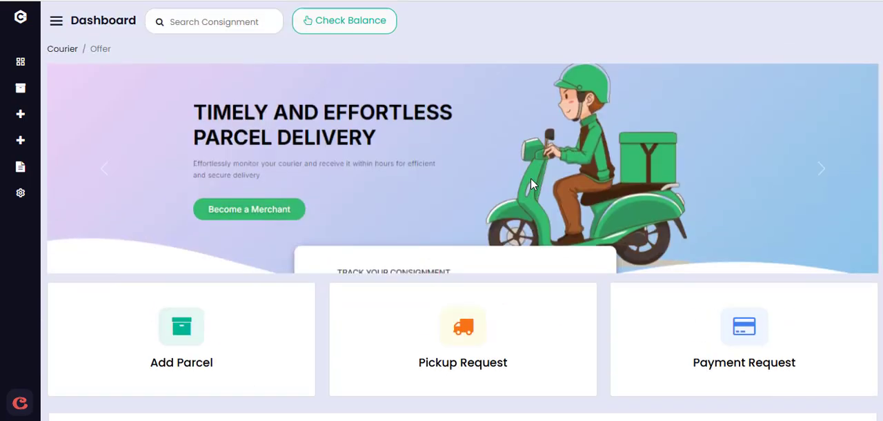
Open the list of all parcels and look through the newly imported orders and the row total
mouse_move(35, 59)
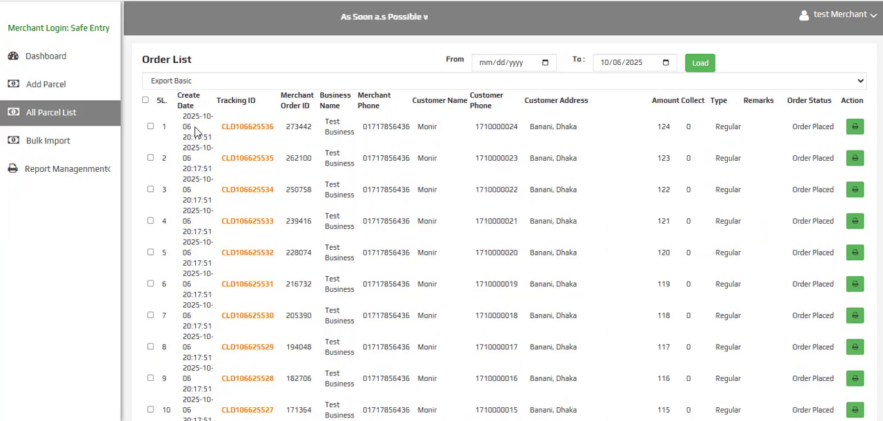
scroll(278, 161, down, 5)
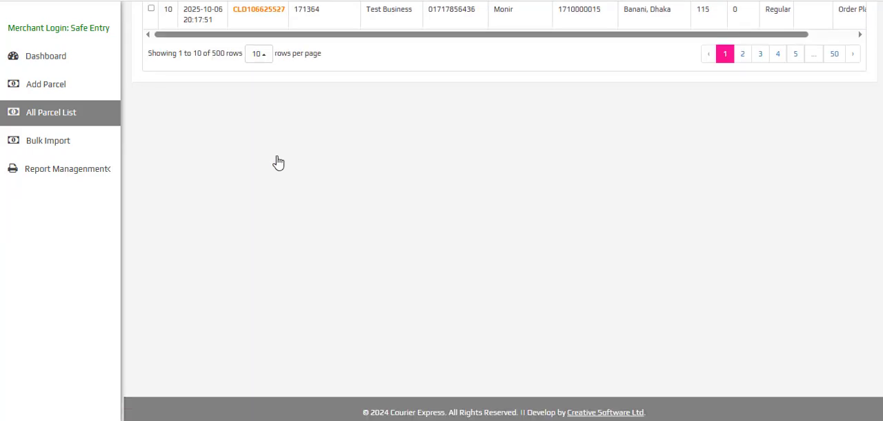
scroll(278, 161, up, 1)
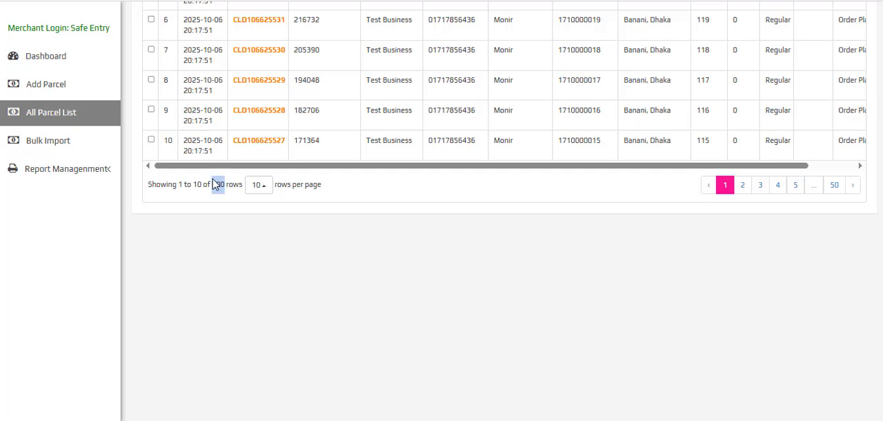
Show 50 rows per page in the merchant's order list and look through the parcels
click(796, 185)
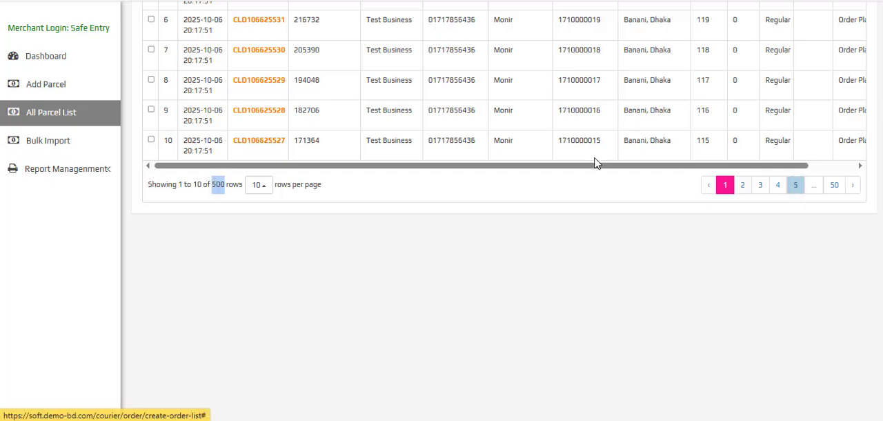
click(258, 185)
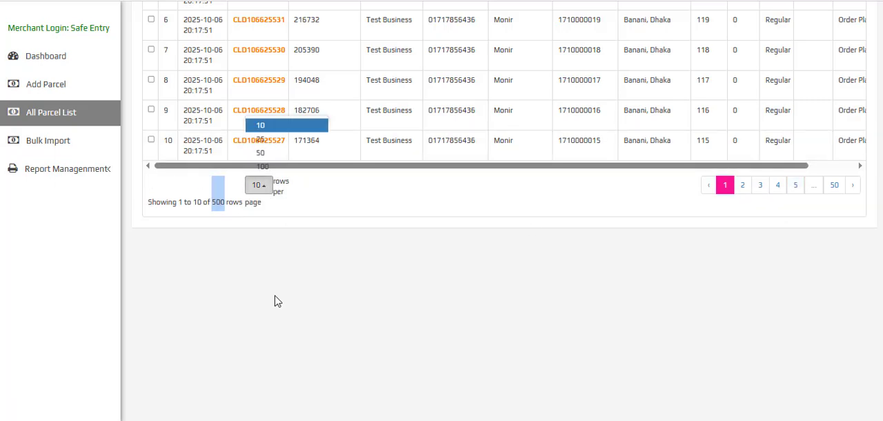
click(261, 153)
scroll(297, 259, down, 8)
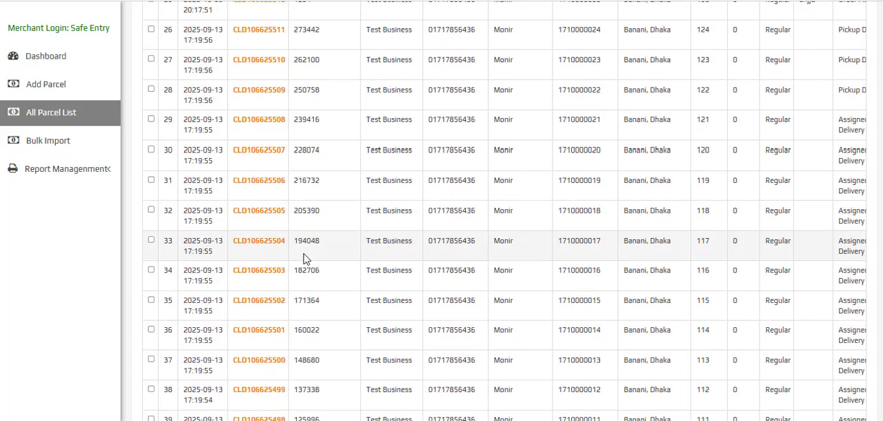
scroll(311, 216, up, 12)
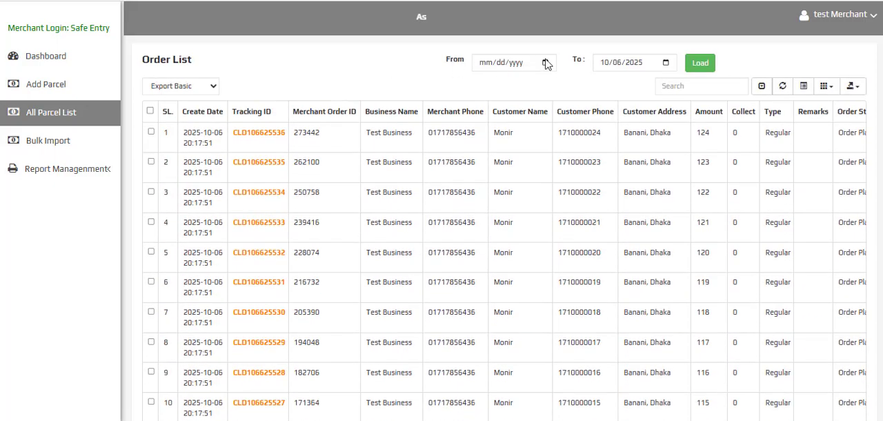
Filter the order list to parcels dated from 10/06/2025 and check the row total
click(546, 63)
click(500, 133)
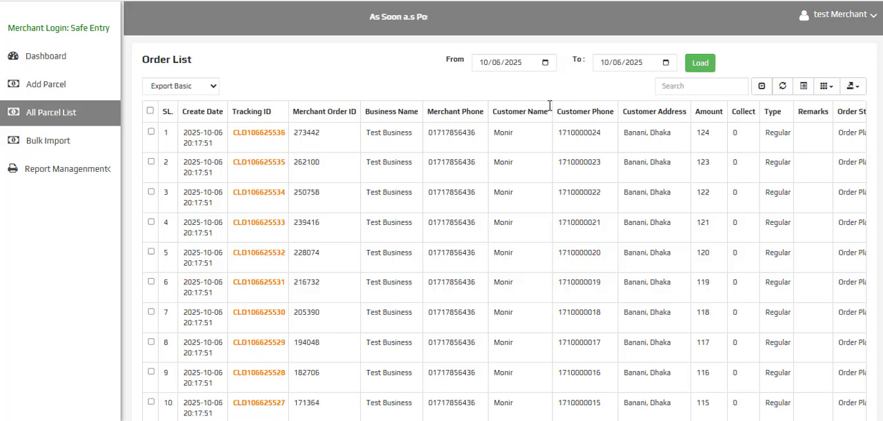
click(705, 72)
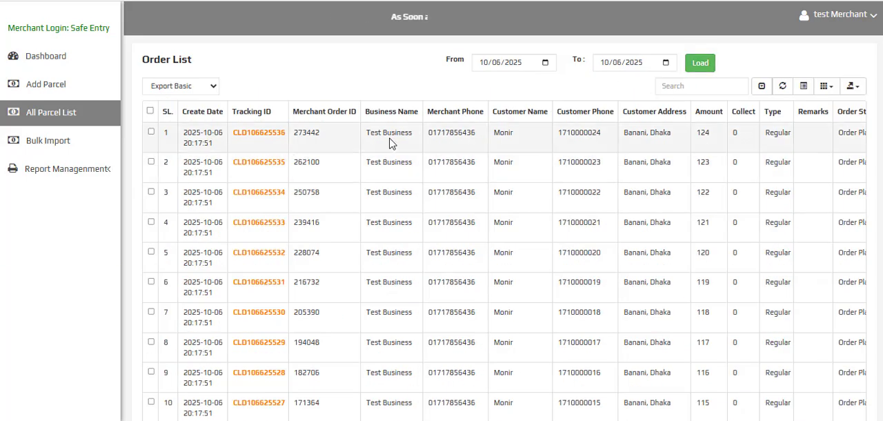
scroll(414, 152, down, 5)
triple_click(217, 45)
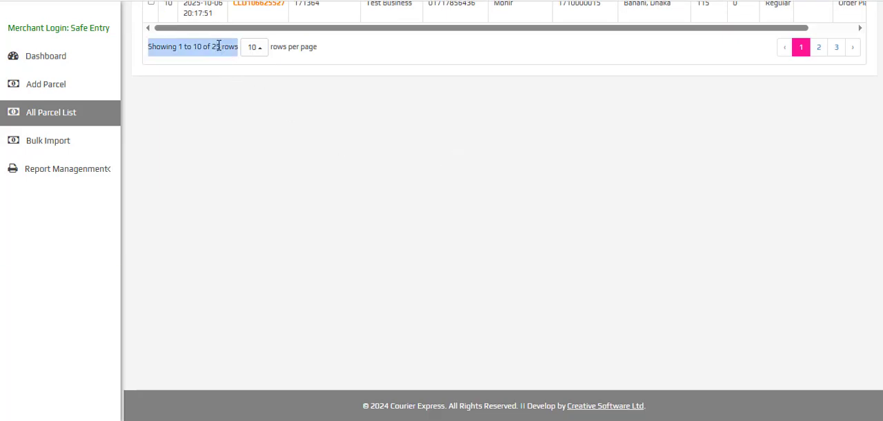
scroll(711, 198, up, 5)
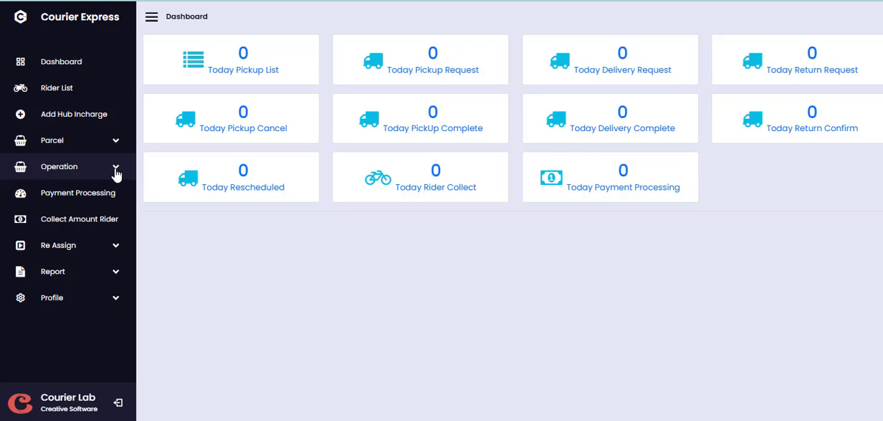
View the hub panel's rider list and its list of registered hub incharge users
click(49, 99)
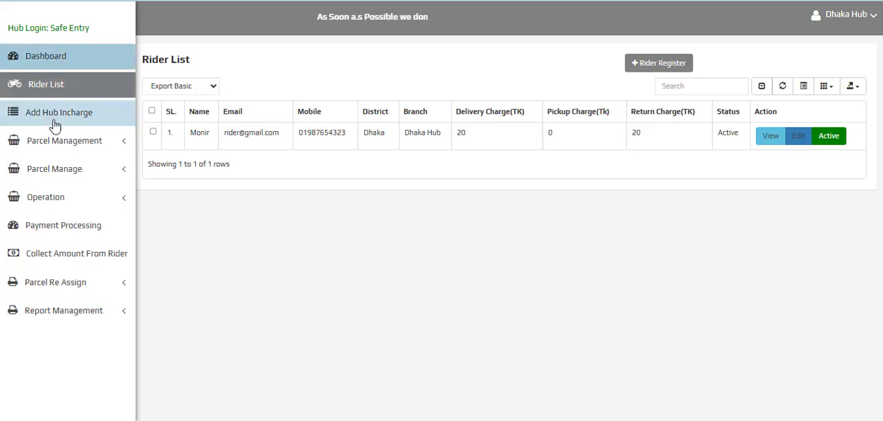
click(58, 117)
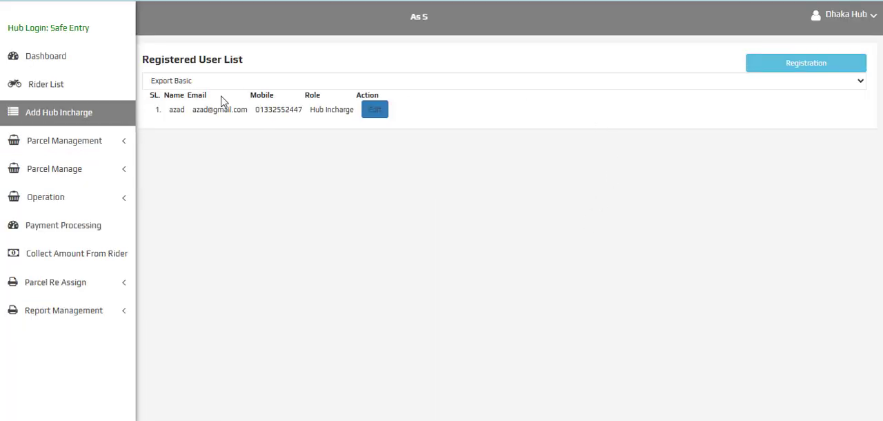
Examine the hub user registration form with the Hub Incharge role selected, and close it without submitting
click(808, 65)
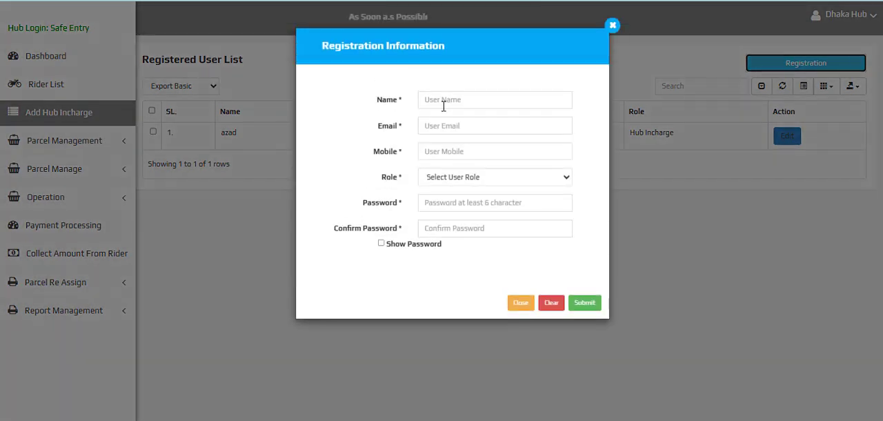
click(454, 178)
click(458, 211)
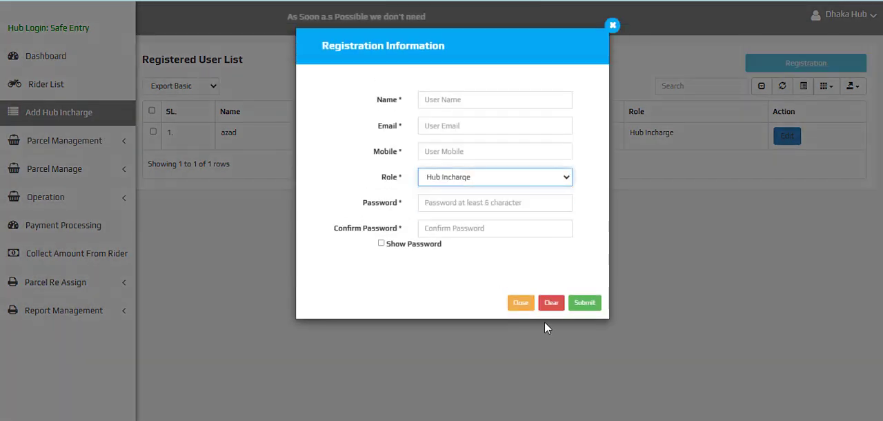
click(521, 304)
Open the hub's list of all parcels and examine its tracking IDs and merchant filter options
click(84, 148)
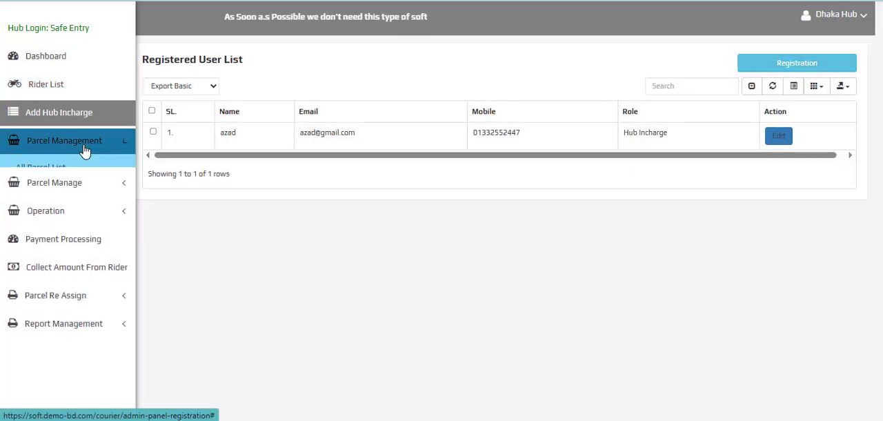
click(28, 171)
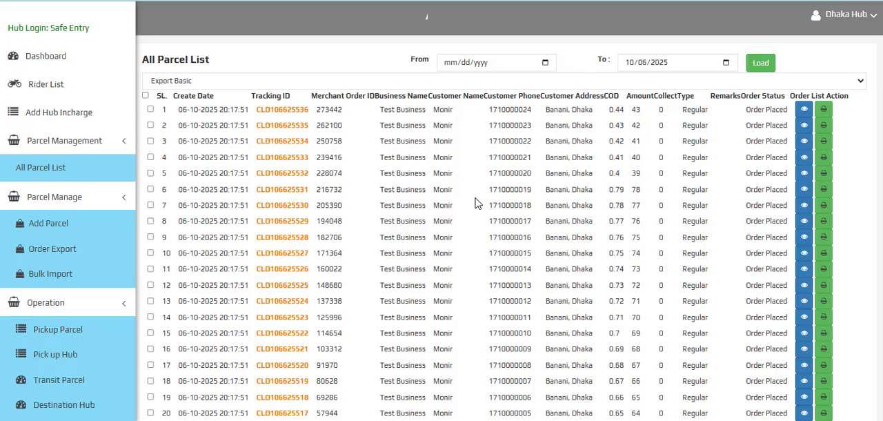
double_click(246, 136)
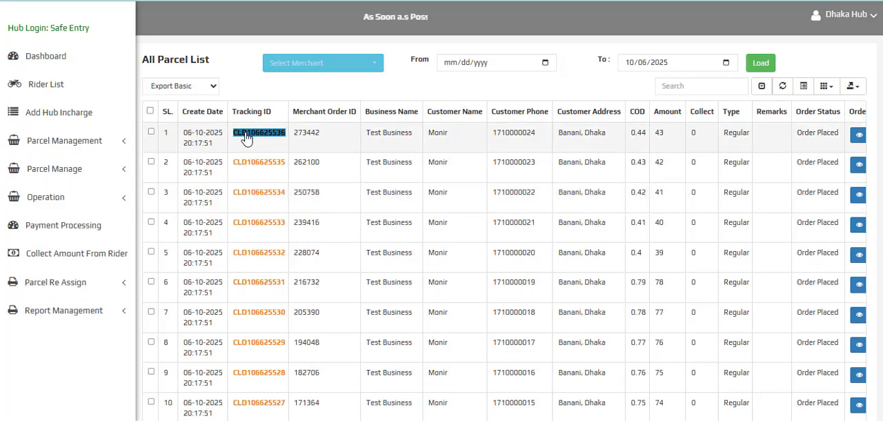
click(332, 69)
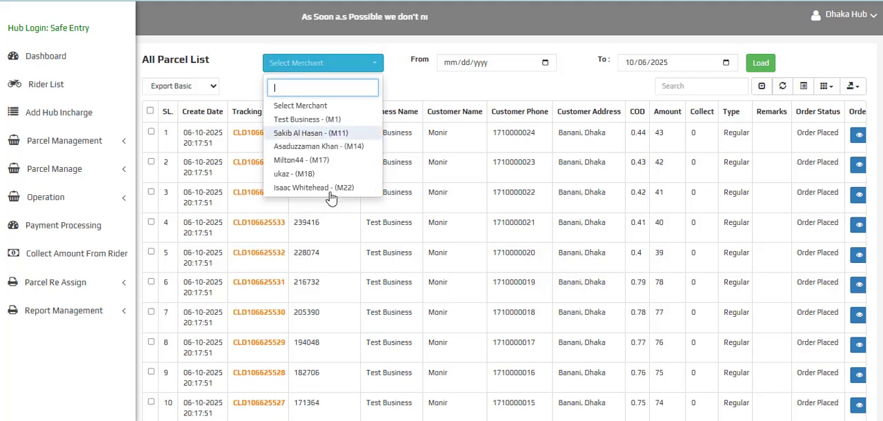
key(Tab)
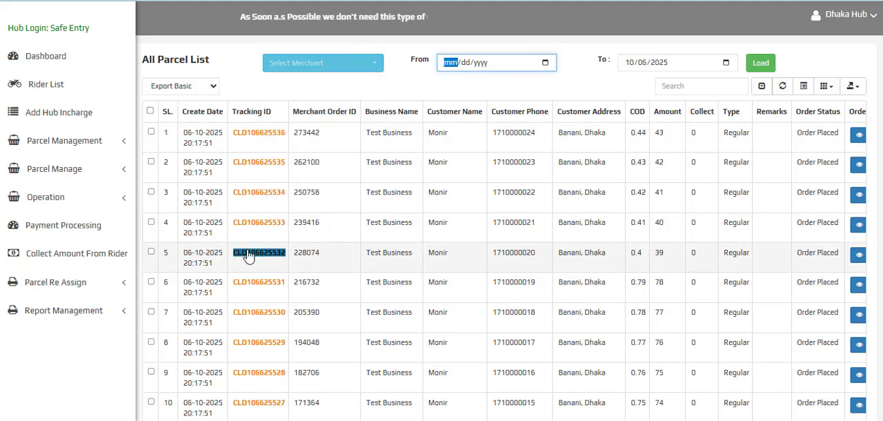
Go to page 3 of the hub's parcel list and view the order status and action columns
scroll(625, 200, down, 5)
drag(577, 105, 702, 104)
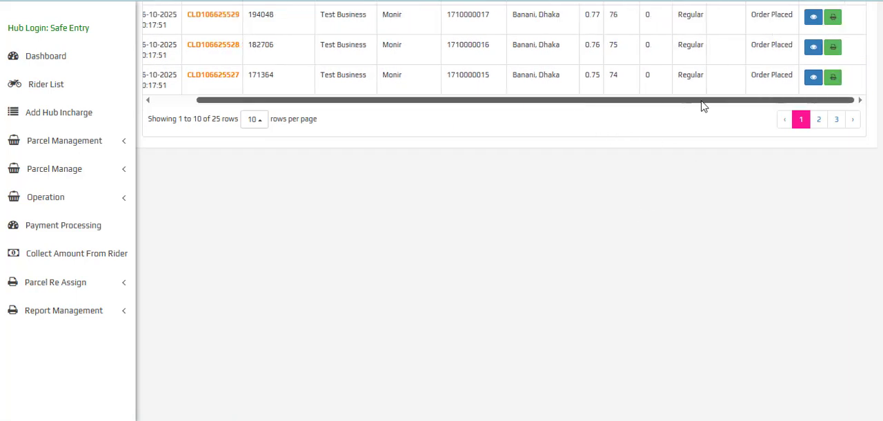
click(835, 119)
scroll(511, 181, up, 3)
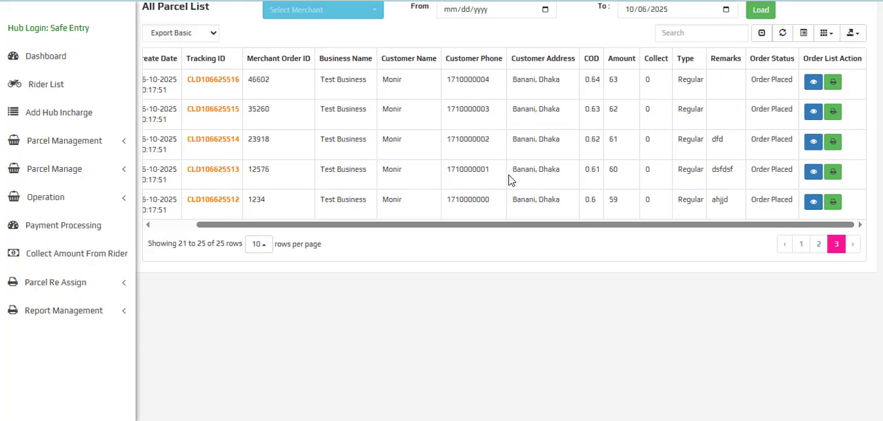
Open the order details of the last parcel on page 3 and check its order tracking
click(213, 200)
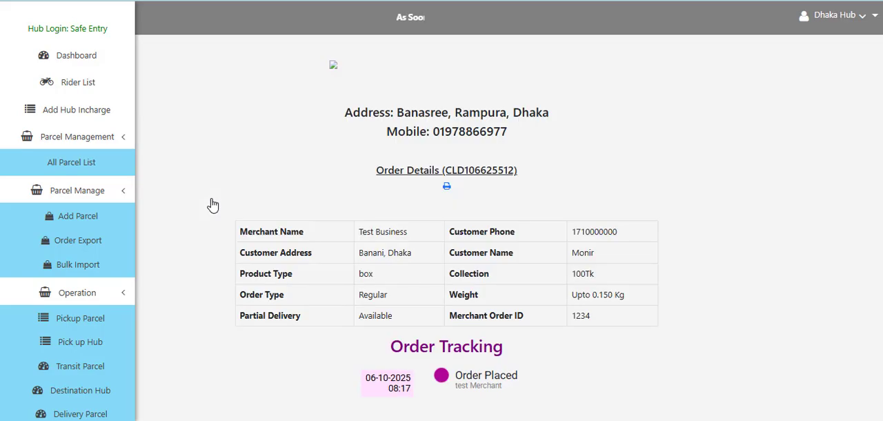
scroll(440, 349, down, 5)
triple_click(481, 45)
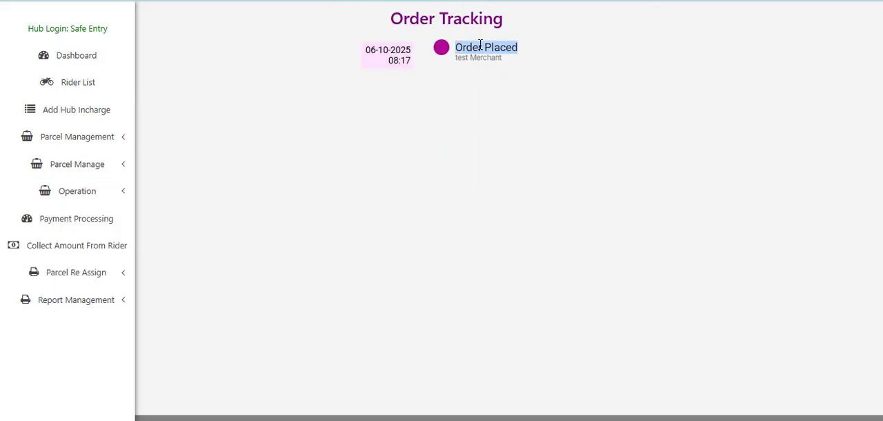
Return to the hub dashboard and open the parcel bulk import form
click(69, 59)
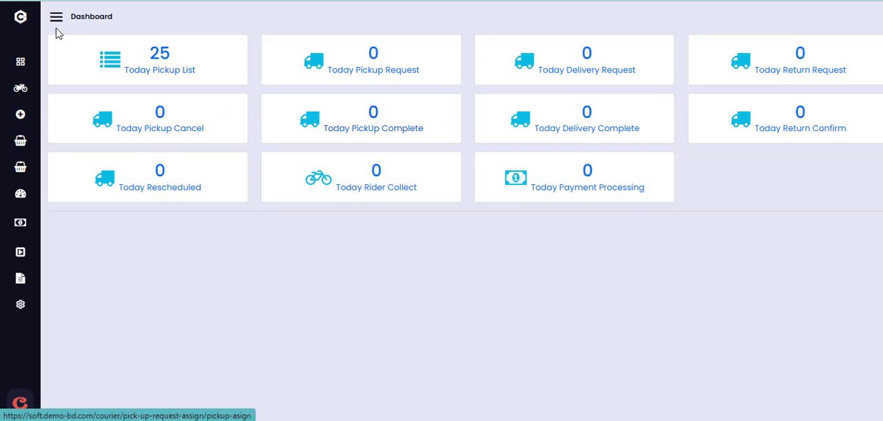
click(56, 16)
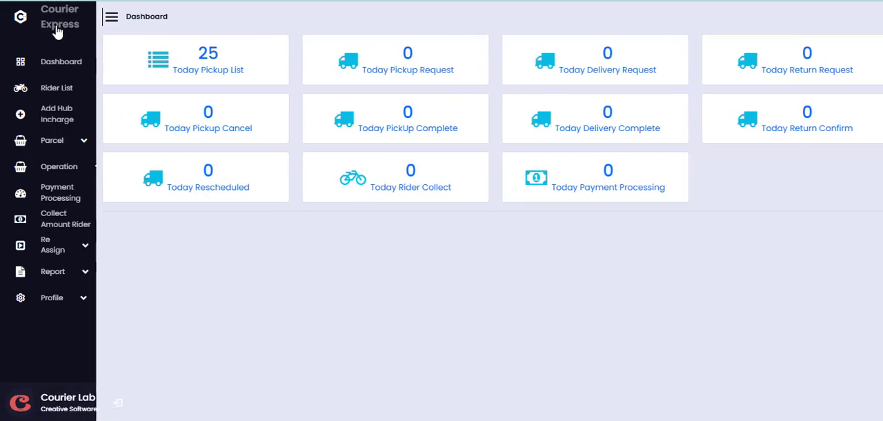
click(112, 145)
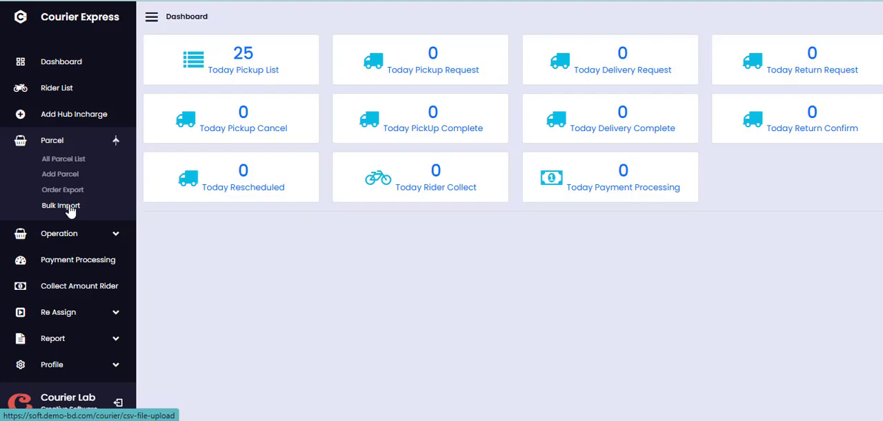
click(60, 205)
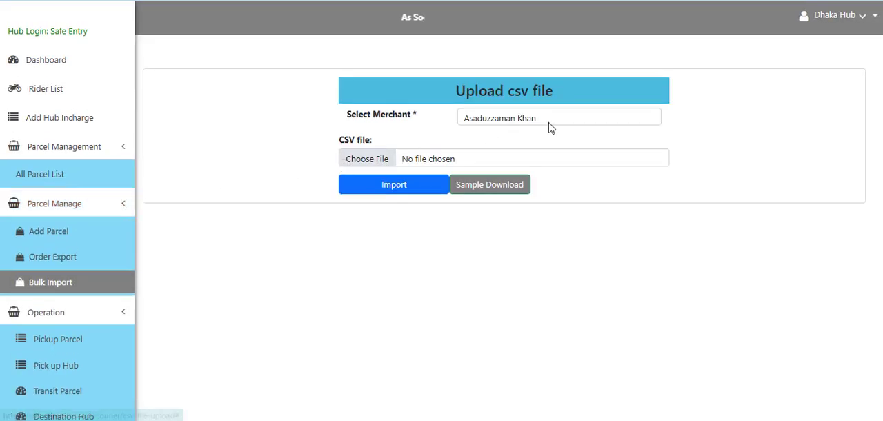
Select Test Business as the merchant for the CSV upload, and open and cancel the file selection
click(507, 123)
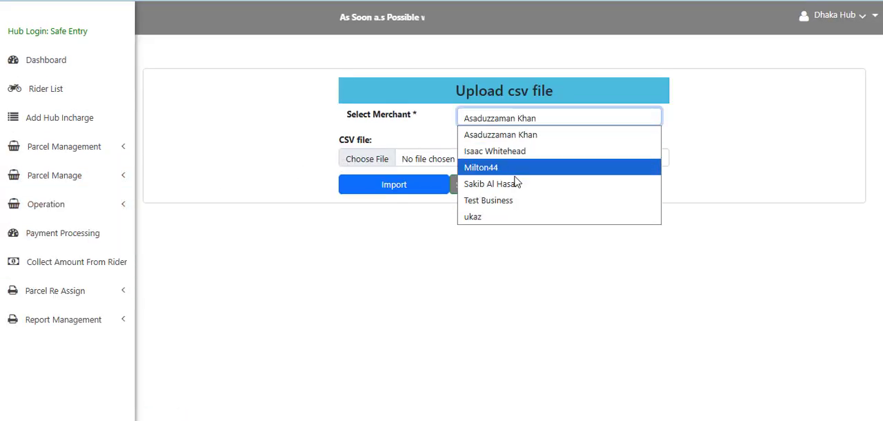
click(512, 200)
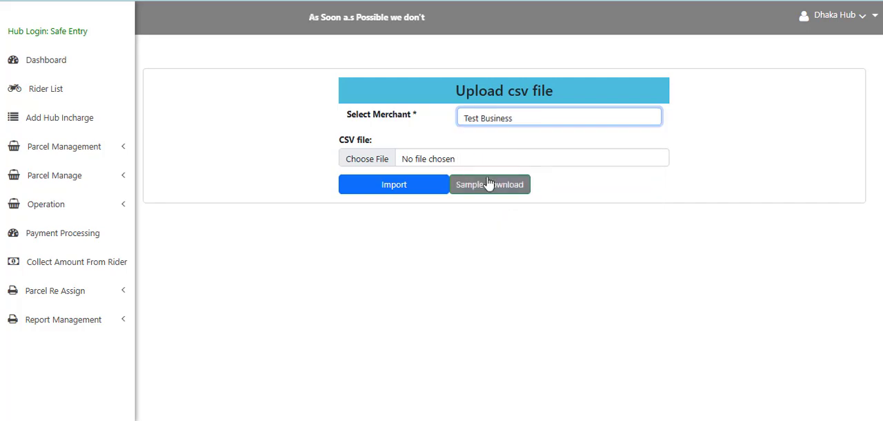
click(416, 158)
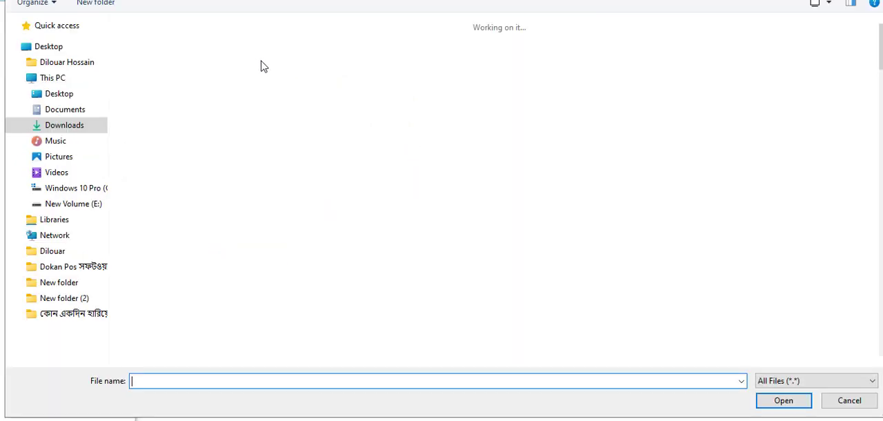
click(873, 0)
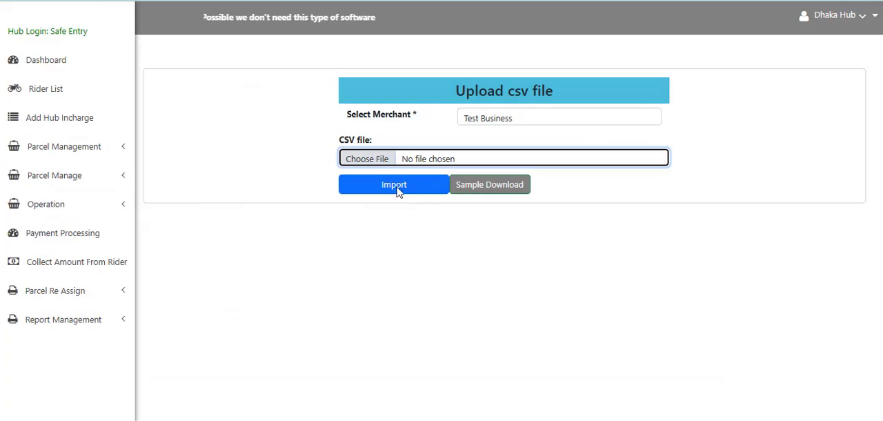
Return to the hub dashboard, check today's pickup list count, and expand the Operation options
click(83, 56)
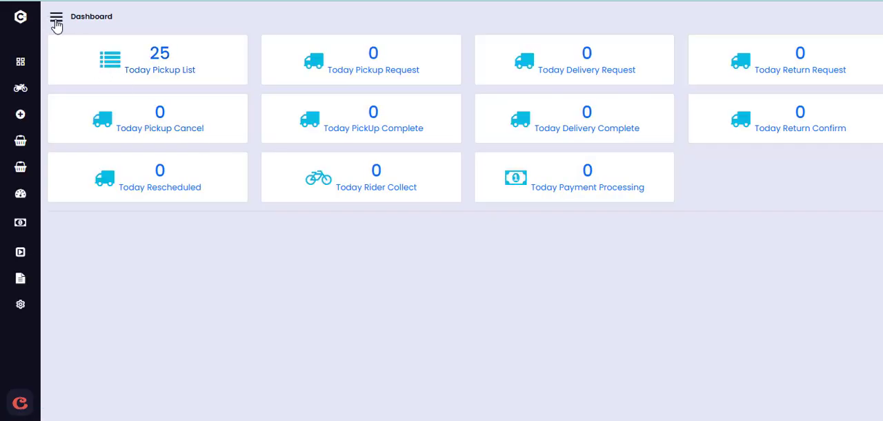
double_click(184, 48)
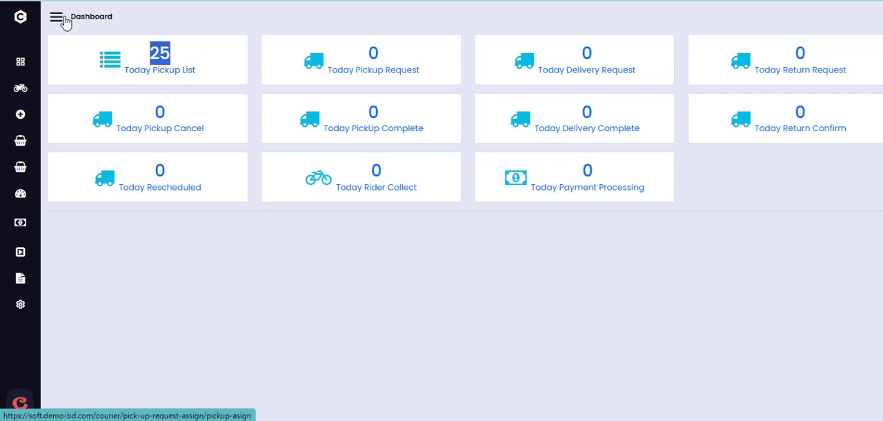
click(56, 17)
click(117, 169)
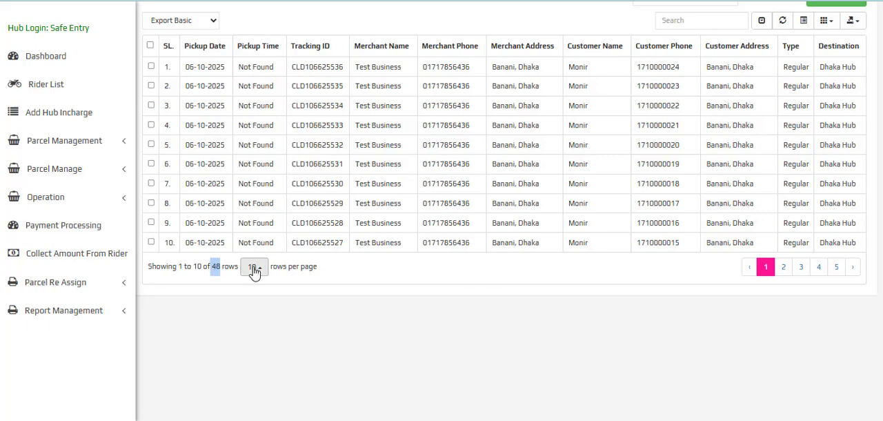
Show 50 rows per page in the hub's pickup parcel list and look through the pending pickups
click(254, 270)
click(257, 242)
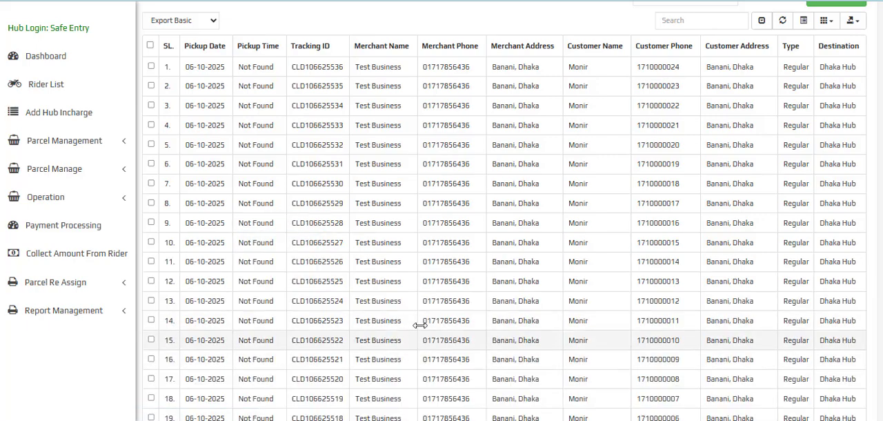
scroll(435, 155, down, 10)
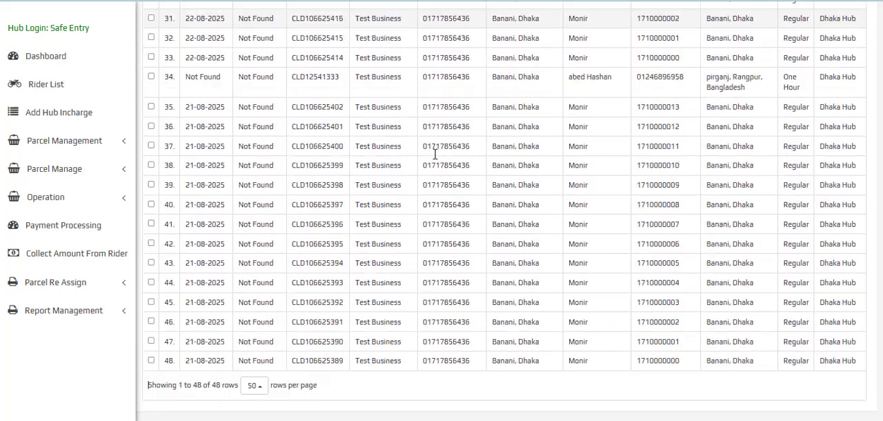
Set the pickup parcel list to 25 rows per page
scroll(271, 265, down, 2)
click(260, 246)
click(270, 225)
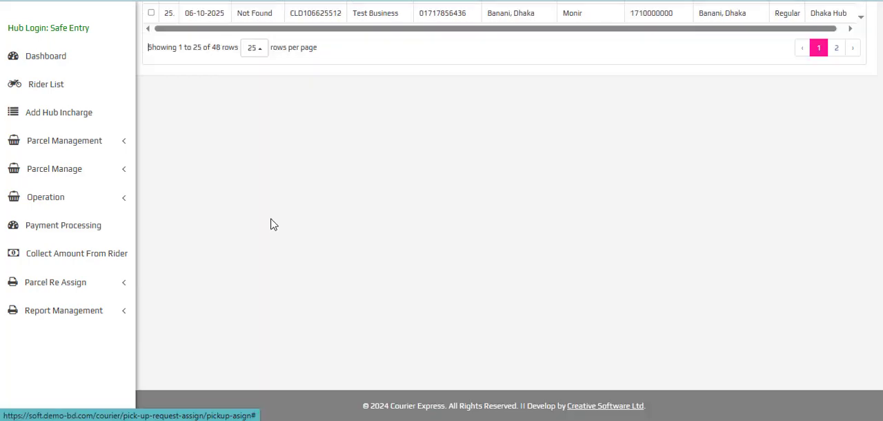
Select every pickup request on the page, assign them to the first rider in the list, and confirm the assignment
scroll(313, 256, up, 3)
scroll(316, 242, up, 5)
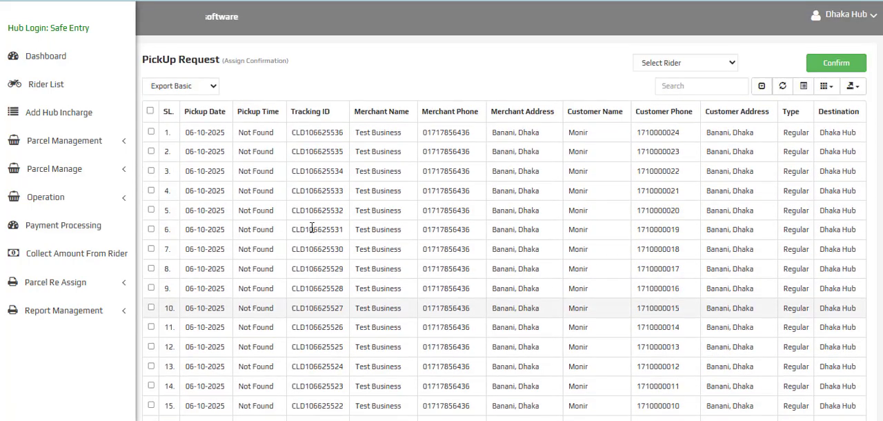
click(150, 111)
click(695, 67)
click(682, 94)
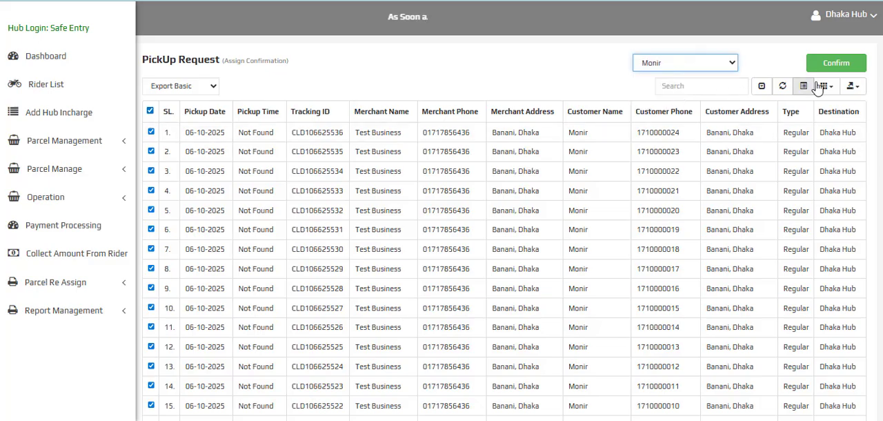
click(828, 63)
click(519, 69)
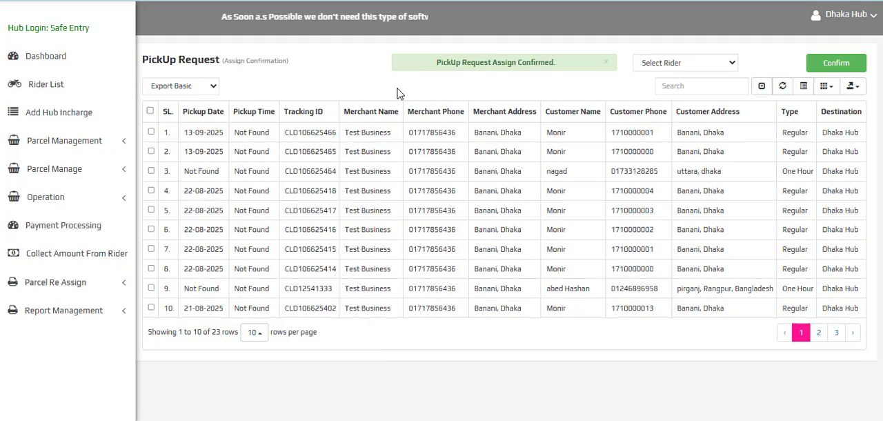
Switch to the rider panel, check the Auto Pick Up List, and return to the rider dashboard with its menu expanded
key(s)
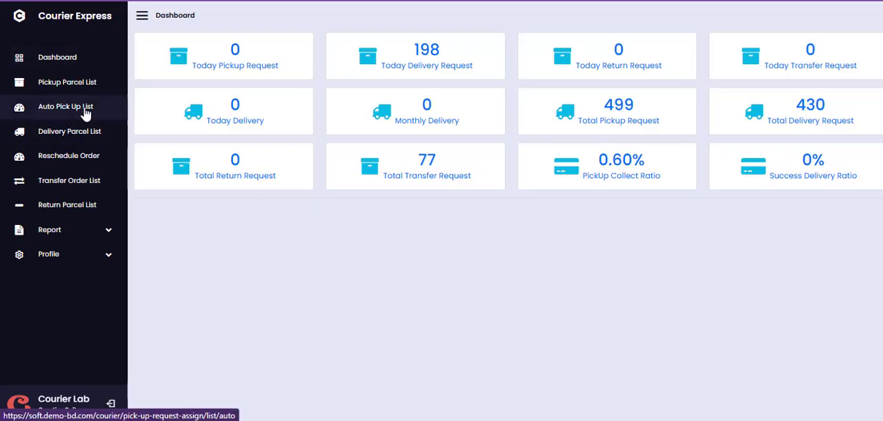
click(86, 111)
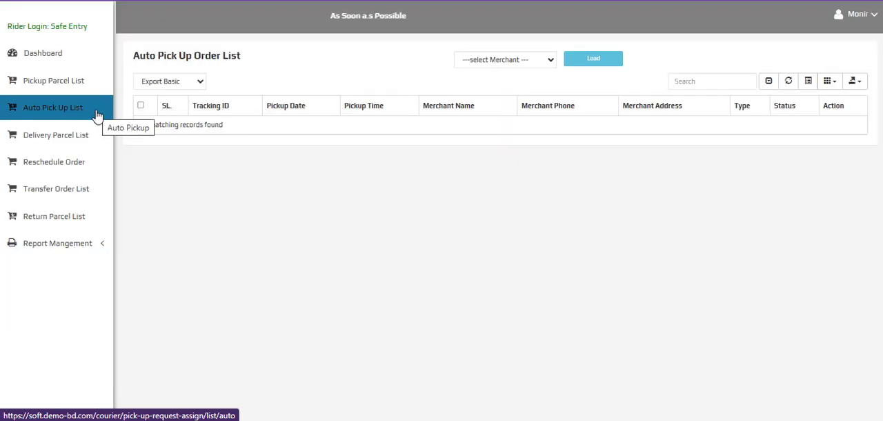
click(59, 58)
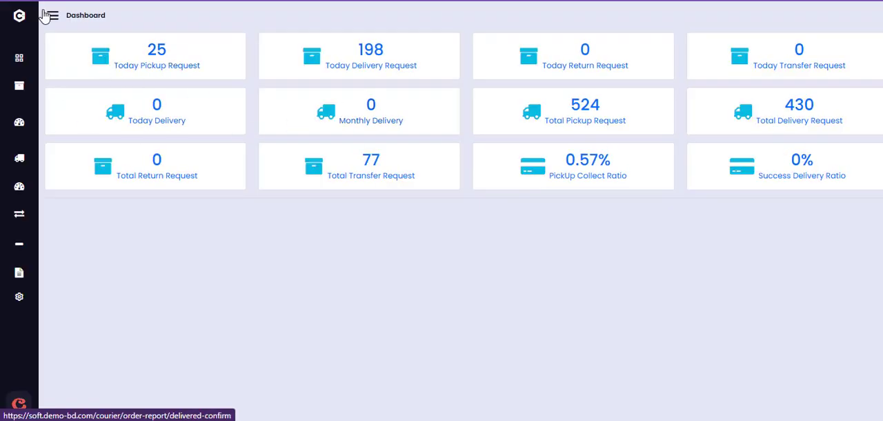
click(52, 17)
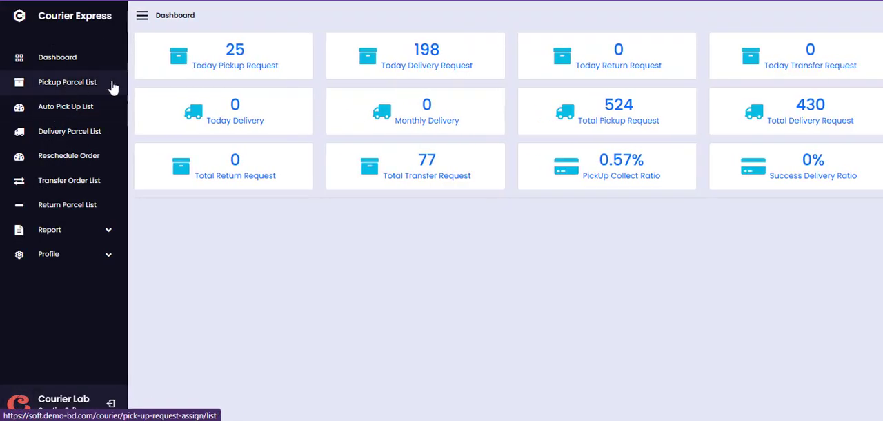
Open the rider's Pickup Parcel List and check its row count and merchant filter options
click(112, 85)
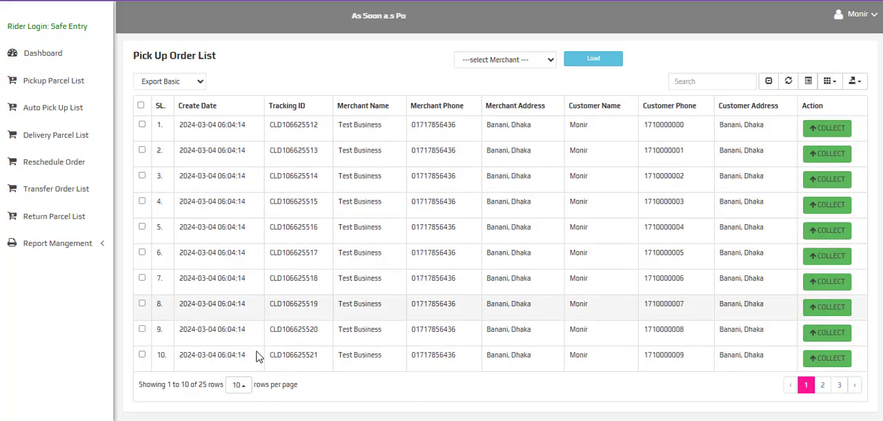
triple_click(214, 385)
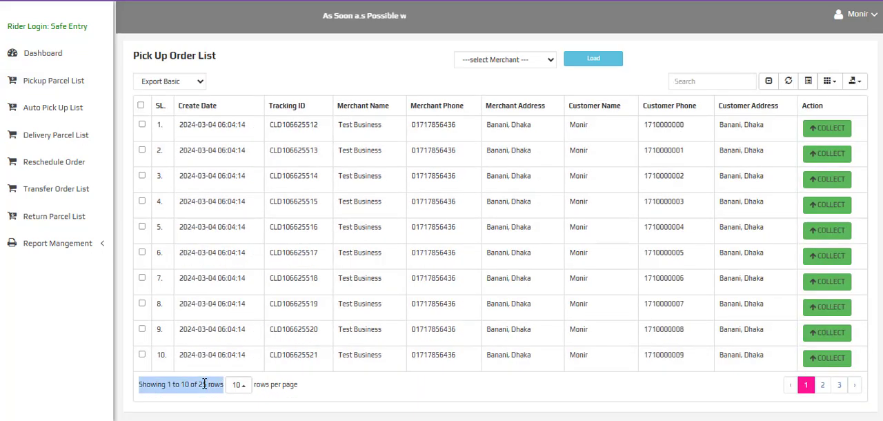
click(531, 62)
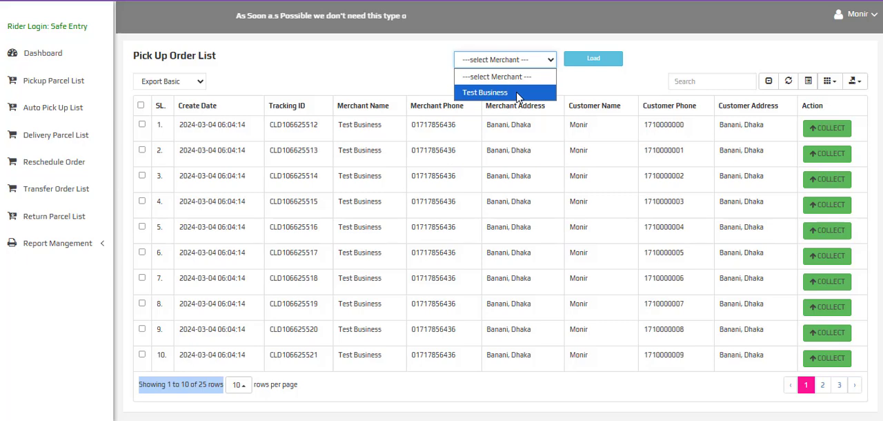
click(609, 93)
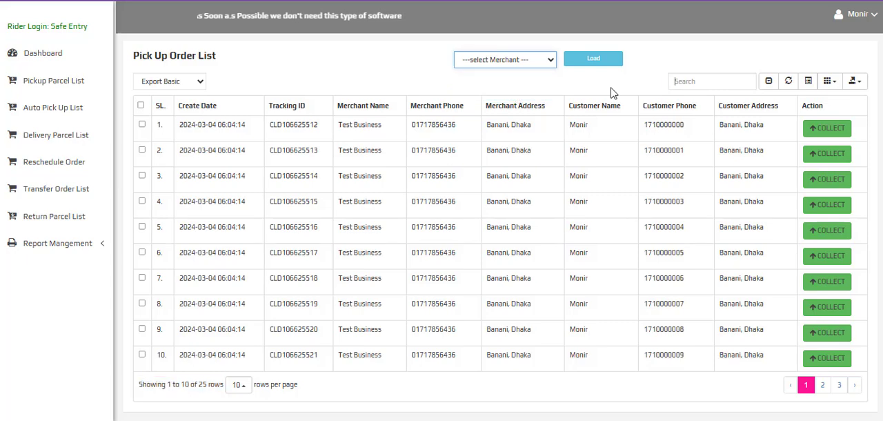
Show all rows in the rider's Pick Up Order List, select every order, and collect them with confirmation
click(770, 83)
click(141, 106)
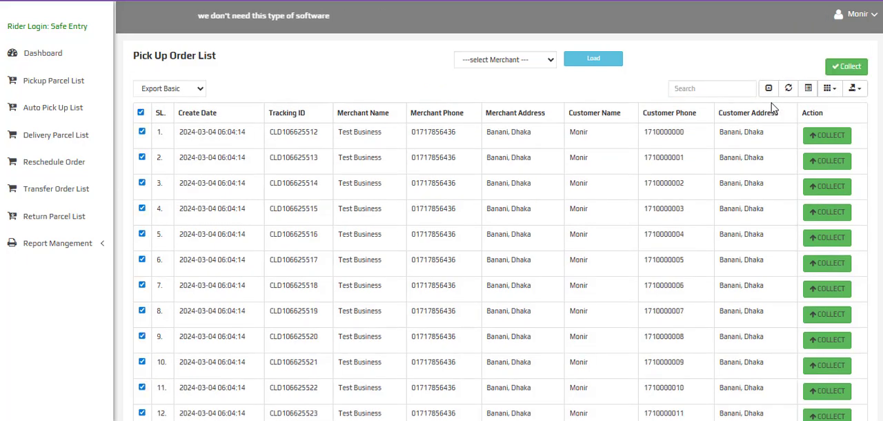
click(844, 67)
click(504, 66)
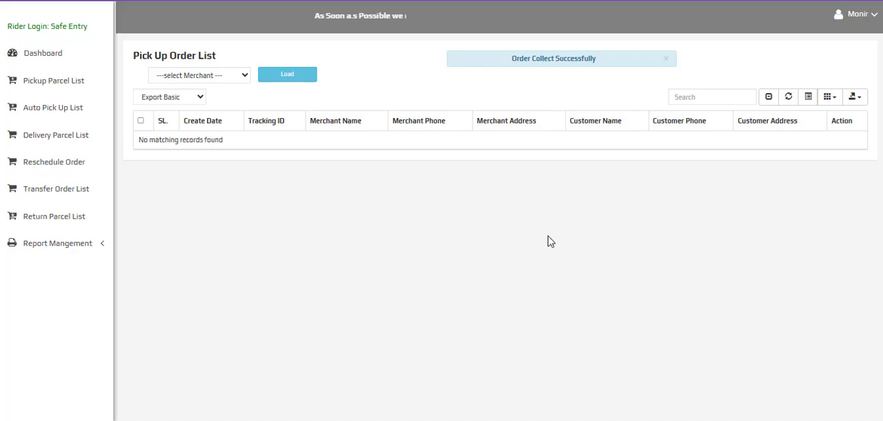
Switch back to the hub panel, open the Pick up Hub order list, and load the orders of the first listed rider
mouse_move(268, 420)
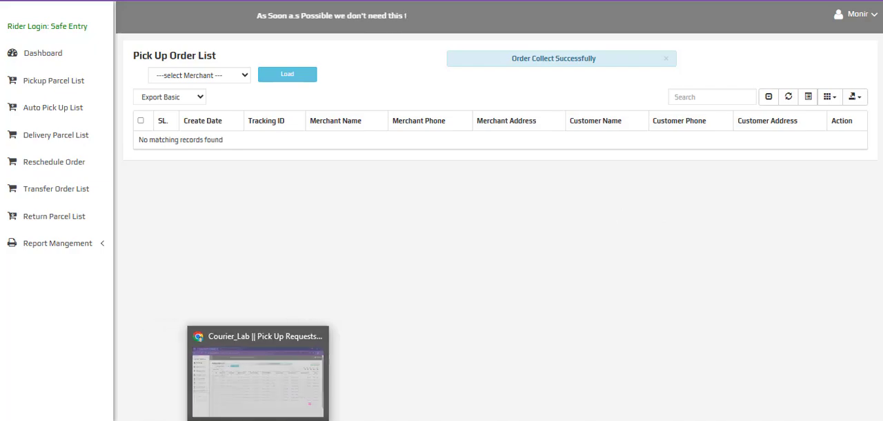
click(268, 376)
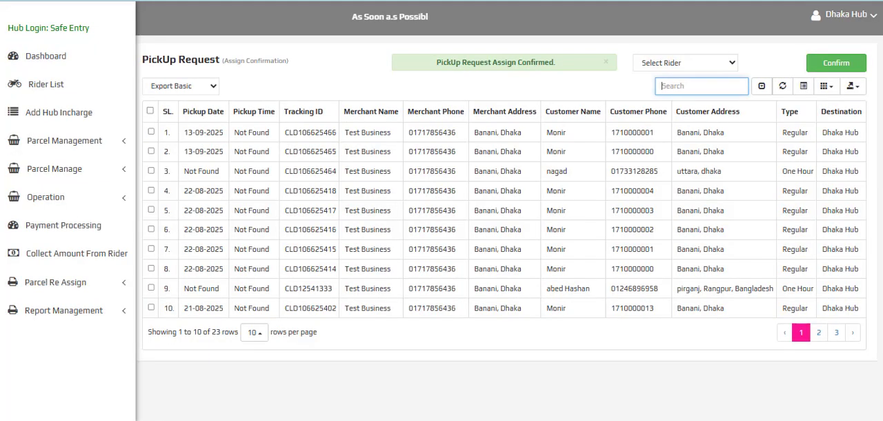
click(82, 201)
click(60, 250)
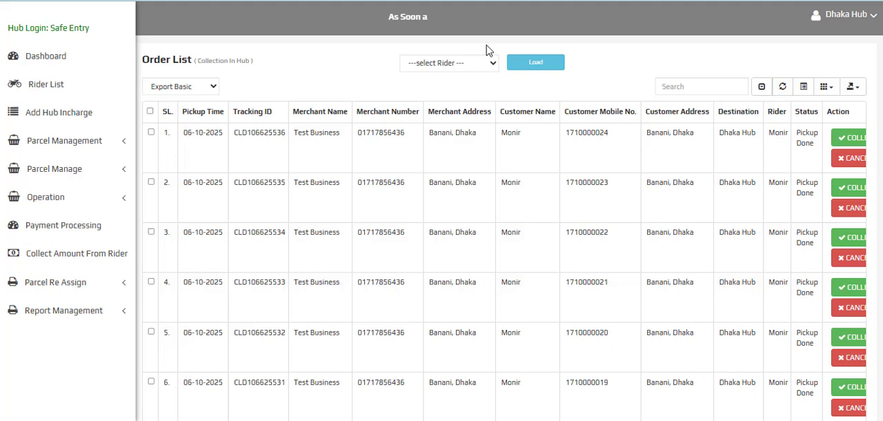
click(475, 63)
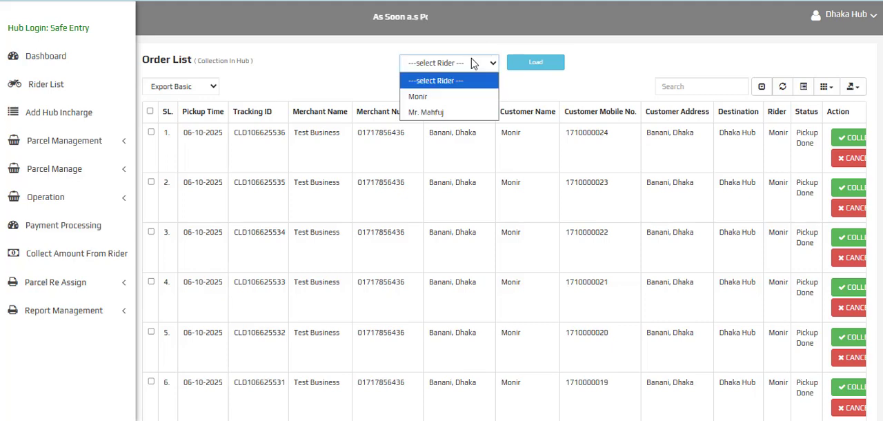
click(429, 96)
click(530, 62)
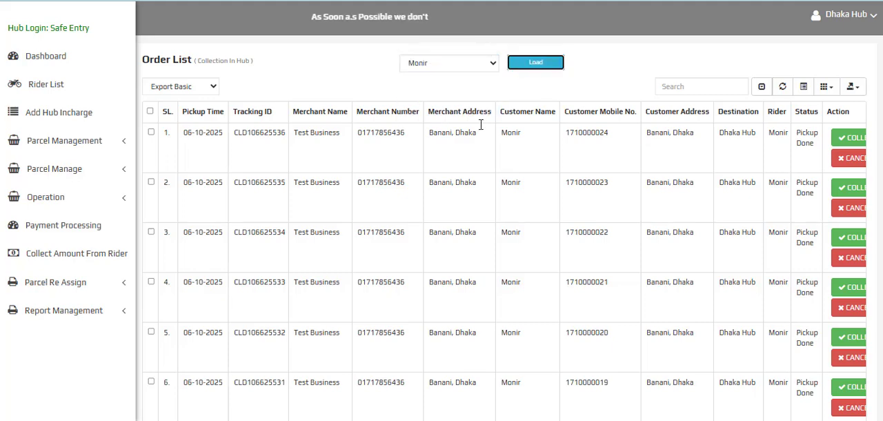
Look through the rider's picked-up orders and set the Collection In Hub list to 25 rows per page
scroll(556, 153, down, 5)
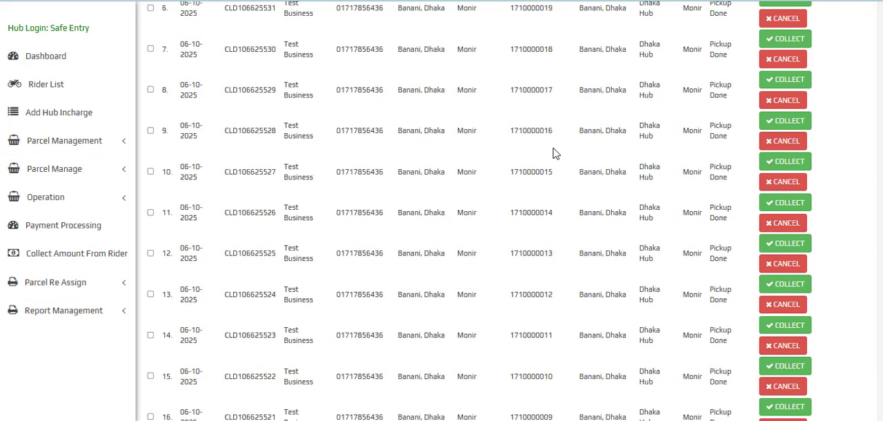
scroll(557, 153, down, 5)
scroll(550, 183, up, 4)
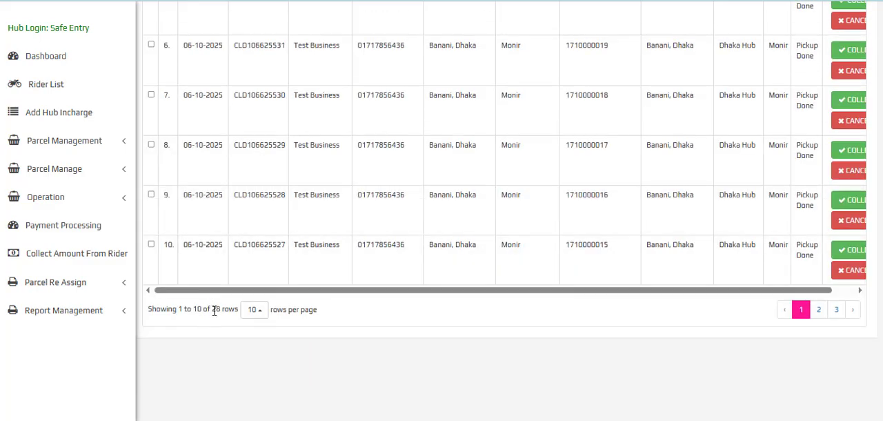
click(261, 318)
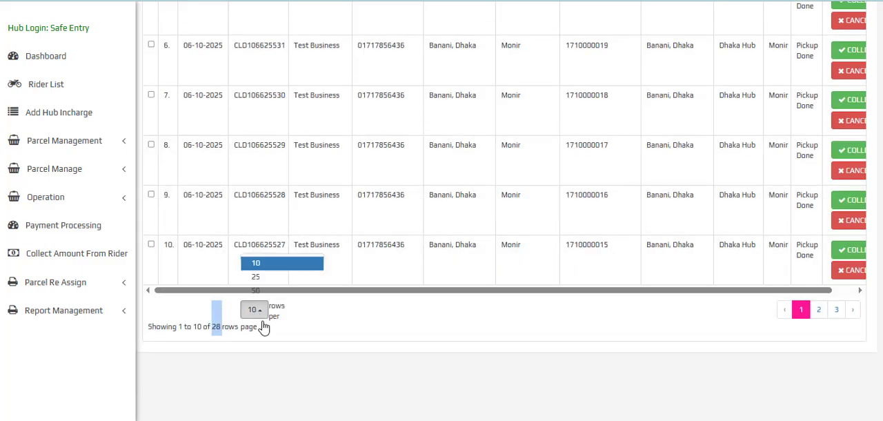
click(266, 289)
scroll(407, 282, up, 5)
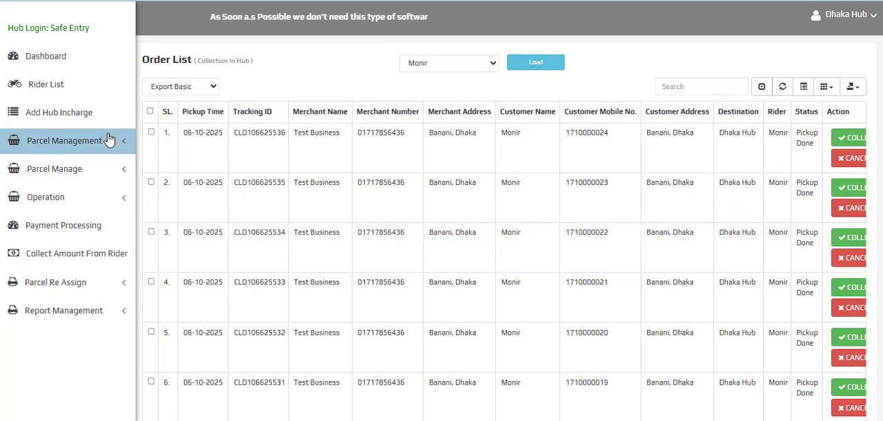
Select all orders on the Collection In Hub page and confirm collecting them into the hub
click(149, 111)
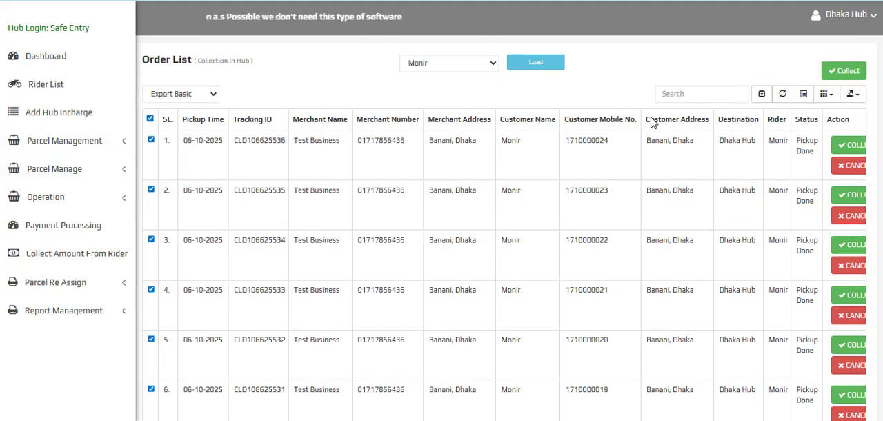
click(838, 71)
click(504, 65)
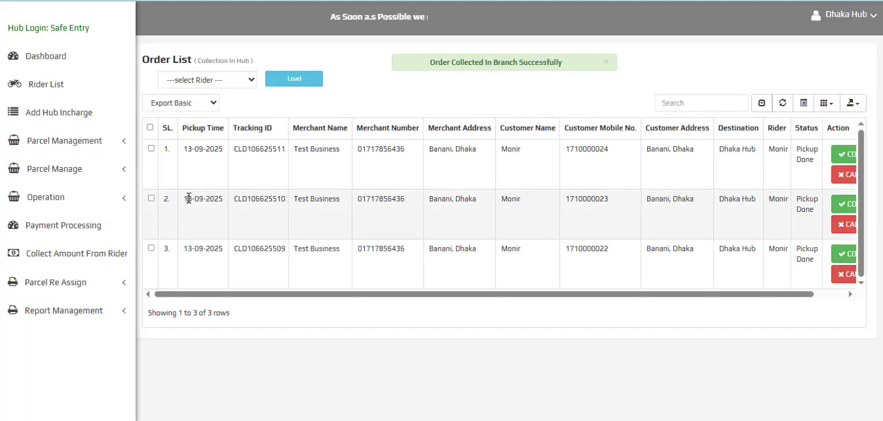
Review the hub's Operation options and open the Hub Fulfillment list under Parcel Re Assign
click(89, 197)
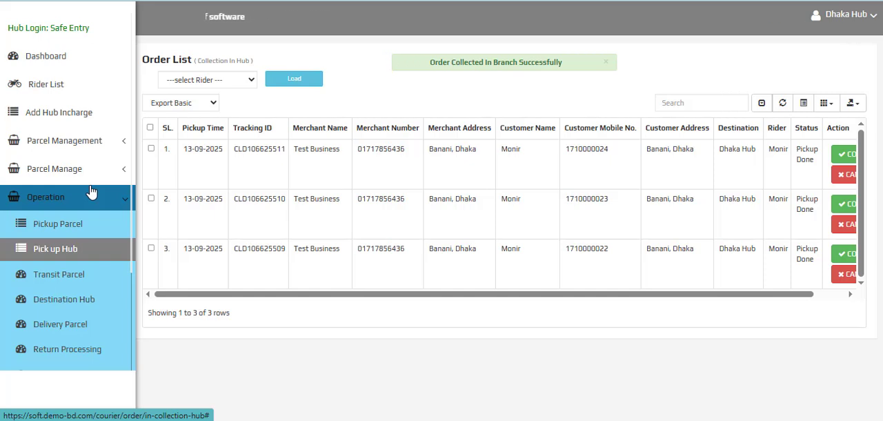
scroll(113, 229, down, 3)
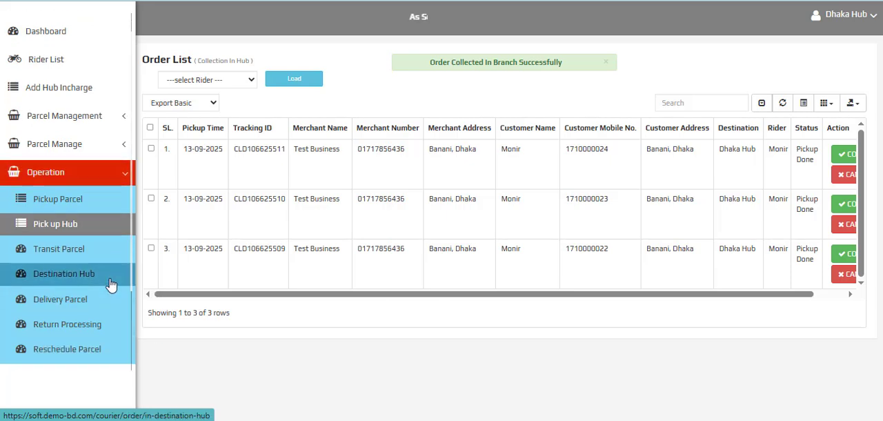
click(96, 330)
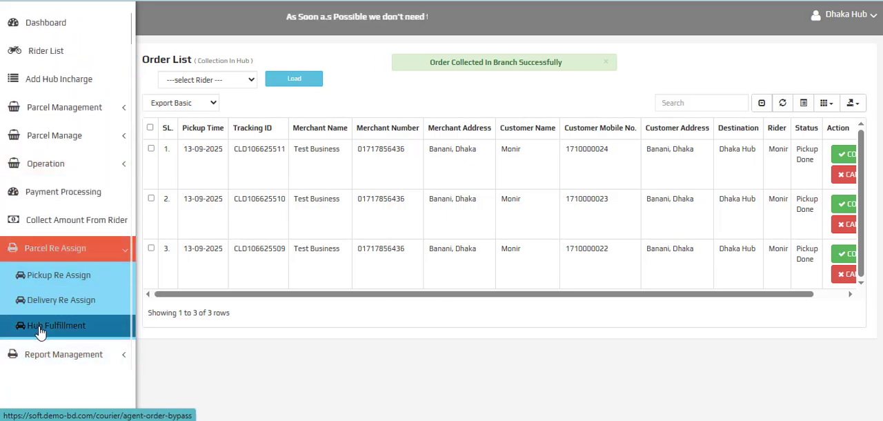
click(40, 332)
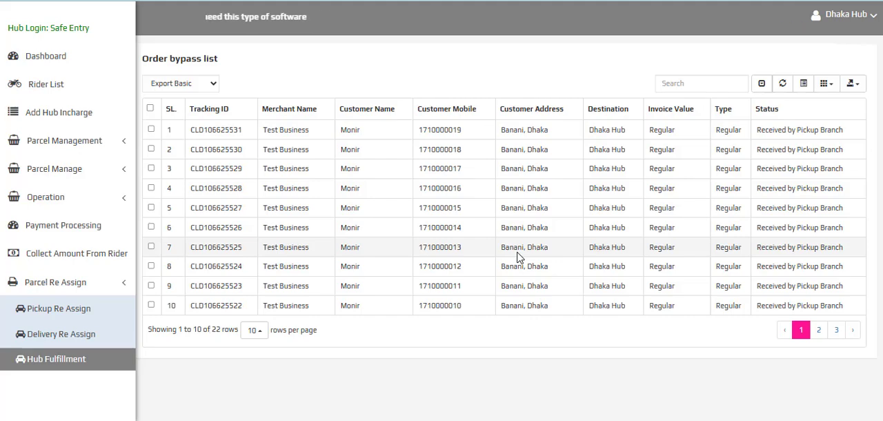
Select all orders on the first page of the Order bypass list and confirm bypassing them, dismissing the chat notification
click(150, 108)
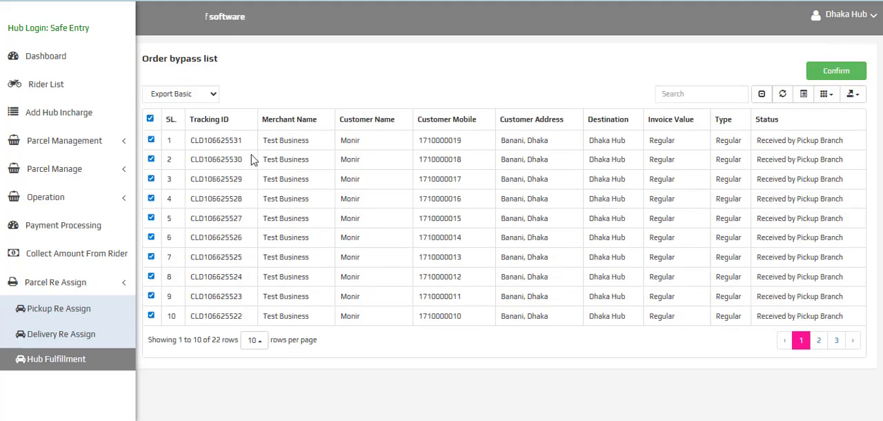
click(830, 76)
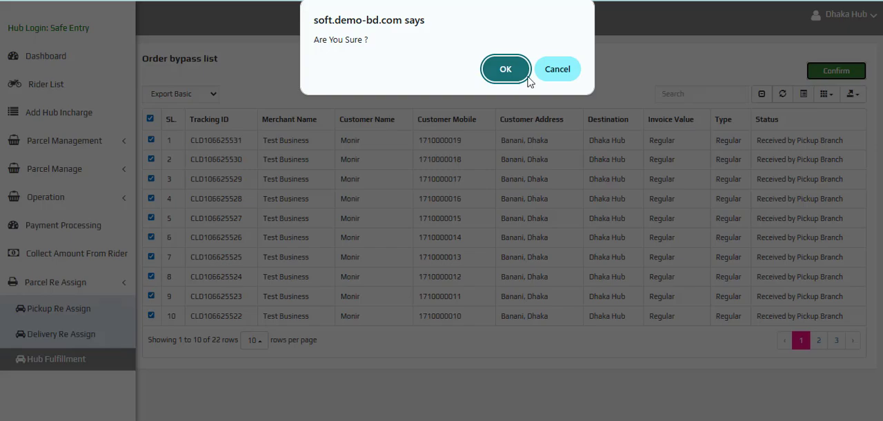
click(528, 77)
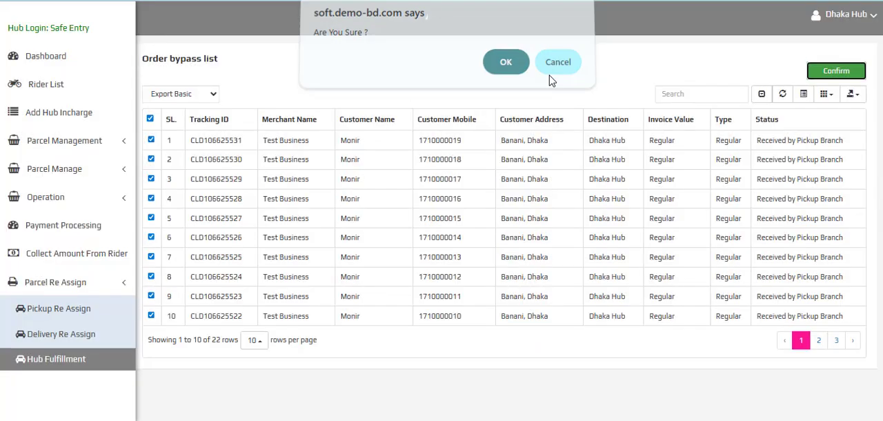
double_click(239, 141)
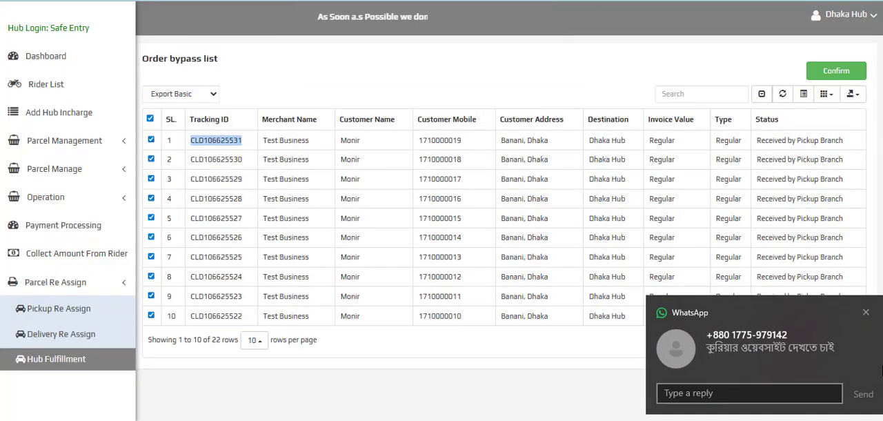
click(867, 314)
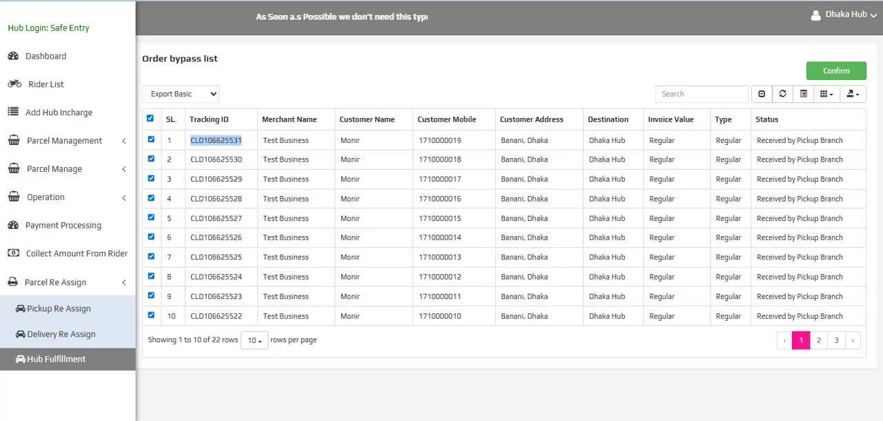
click(855, 65)
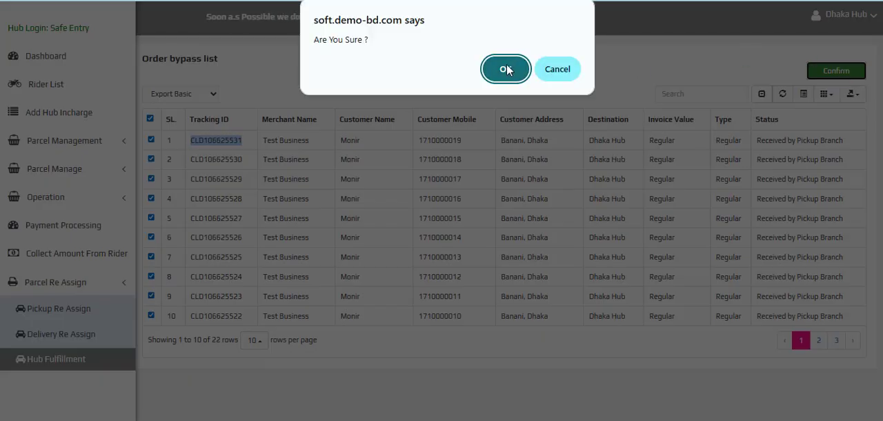
click(506, 69)
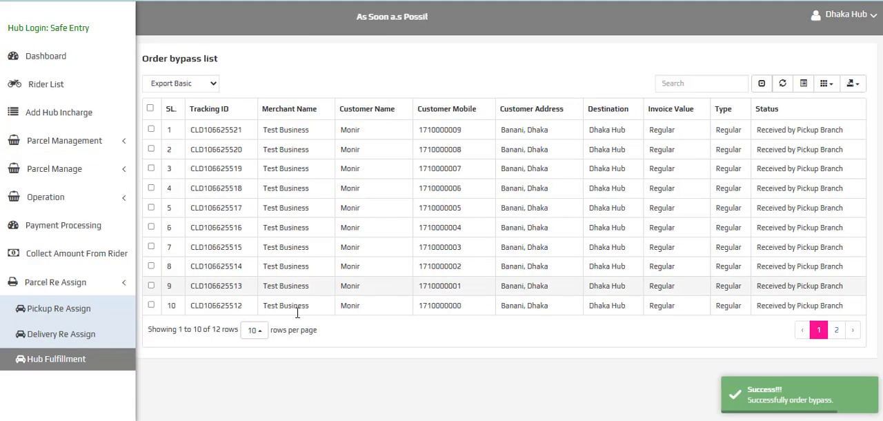
Open the hub's Delivery Parcel order list and check the bypassed orders ready for assigning to a rider
click(77, 205)
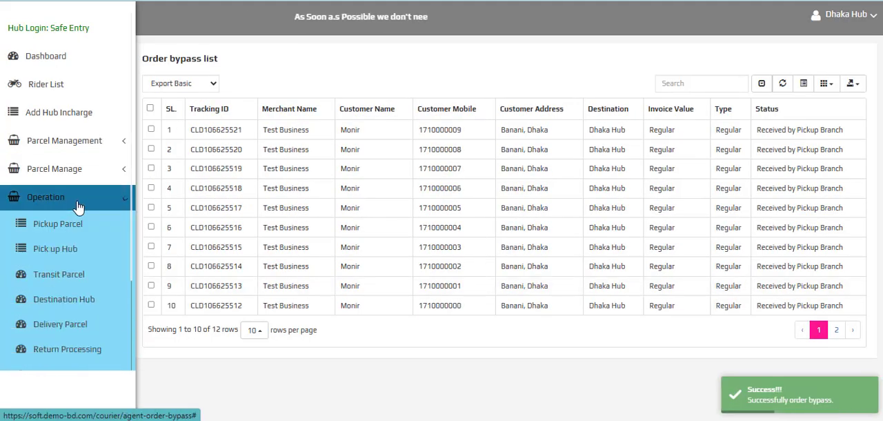
scroll(76, 262, down, 3)
click(77, 222)
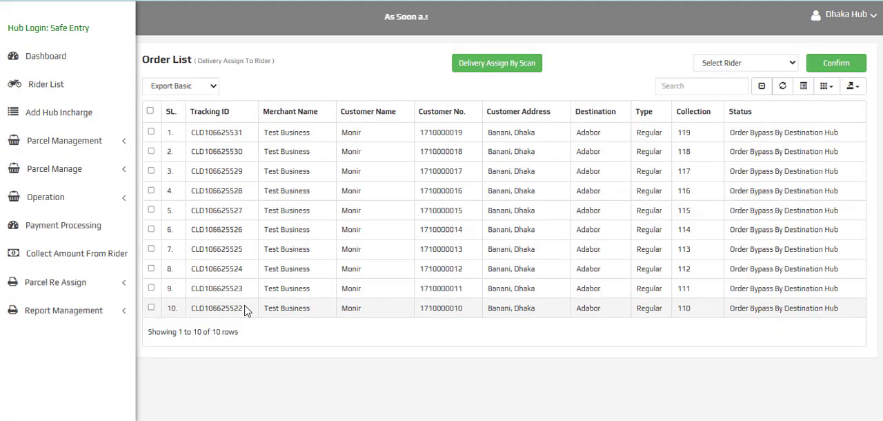
double_click(236, 132)
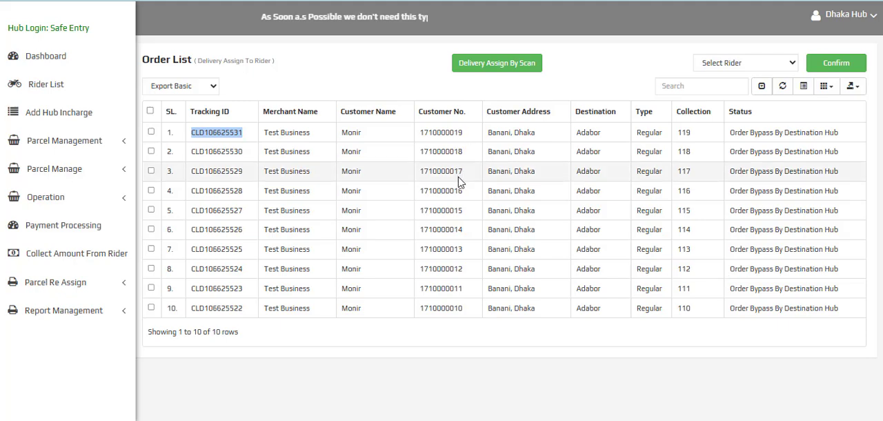
Open the hub's Transit Parcel list, look through its orders and show 25 rows per page
click(117, 198)
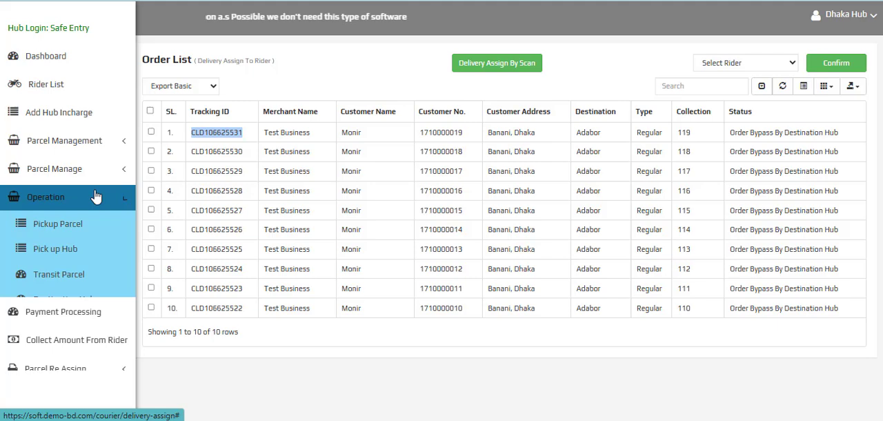
click(50, 276)
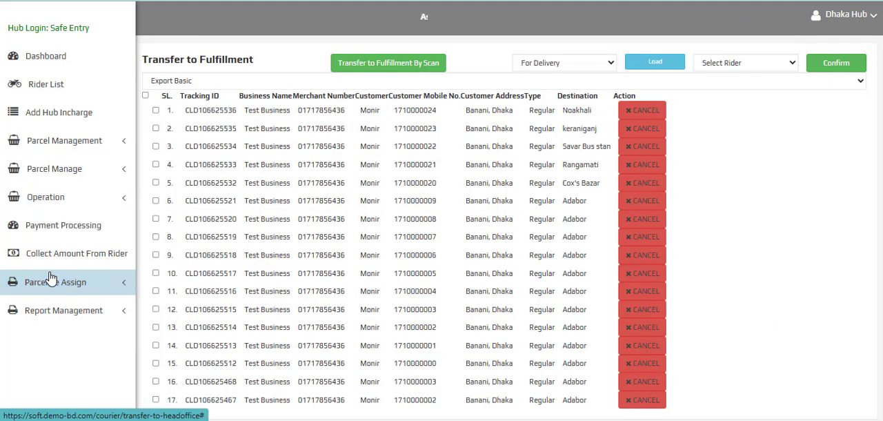
scroll(616, 153, down, 3)
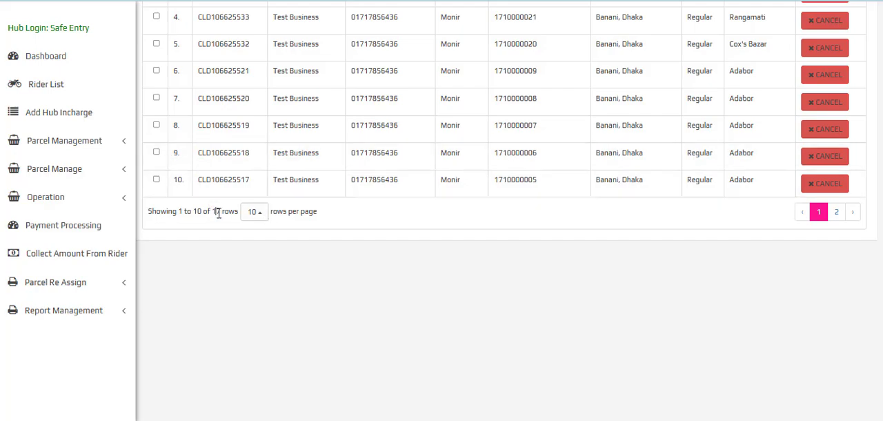
scroll(472, 293, up, 3)
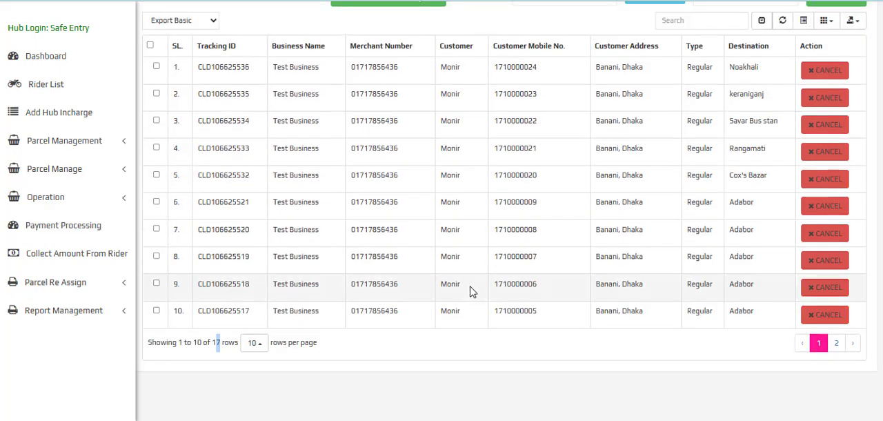
scroll(250, 298, up, 1)
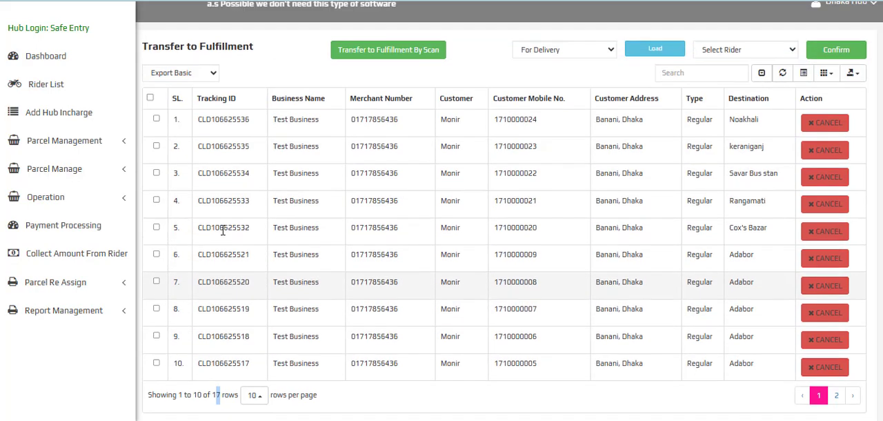
scroll(245, 207, down, 3)
click(249, 214)
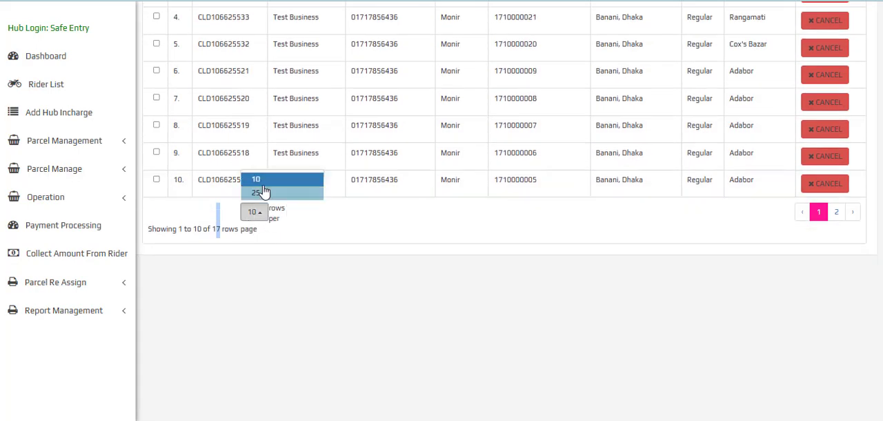
click(263, 185)
Select all orders in the Transfer to Fulfillment list and choose the hub's rider for the delivery transfer
scroll(159, 108, up, 3)
click(150, 110)
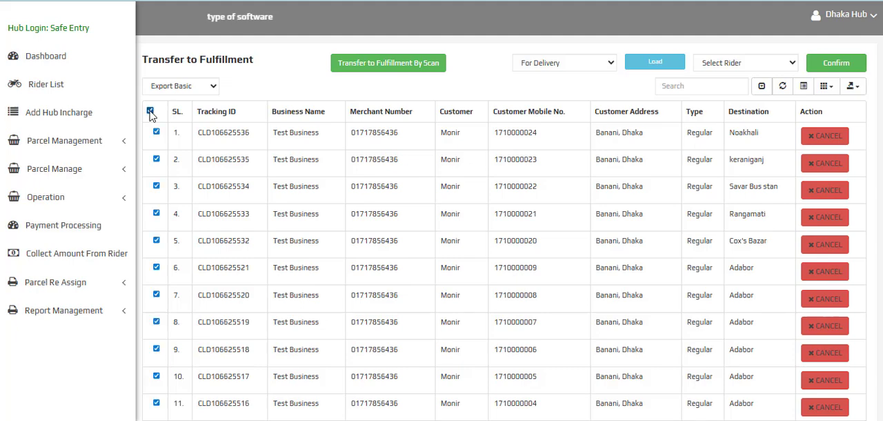
click(723, 69)
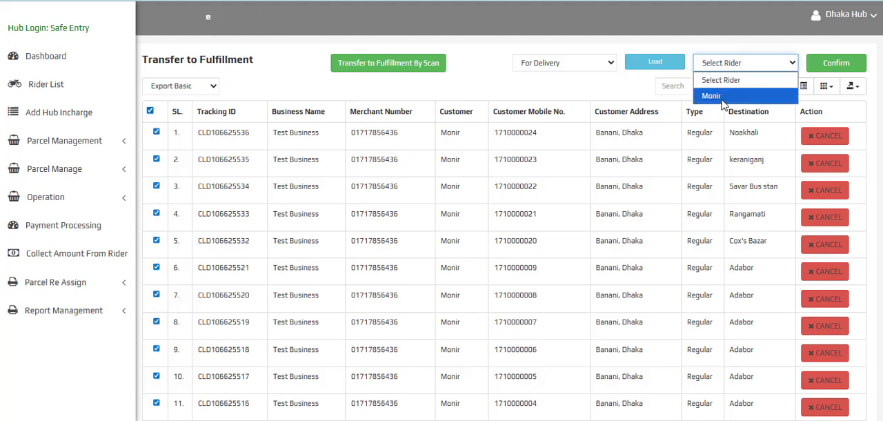
click(712, 96)
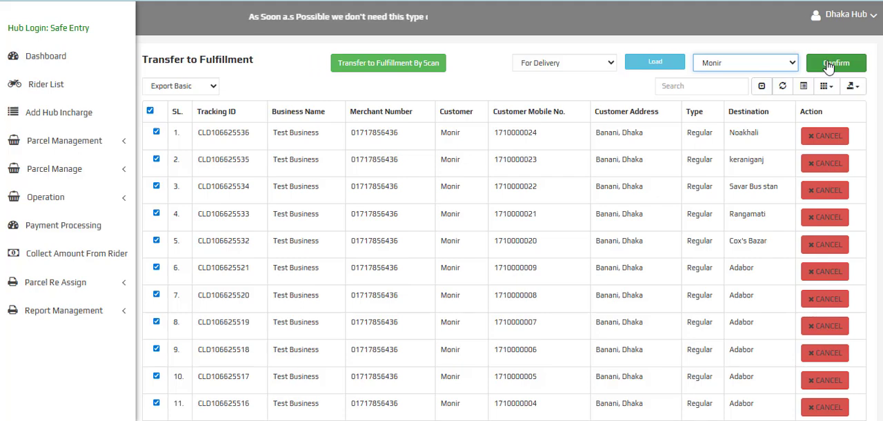
Check the Transfer to Fulfillment By Scan page in a separate tab and confirm transferring the selected orders to the rider
right_click(374, 69)
click(395, 81)
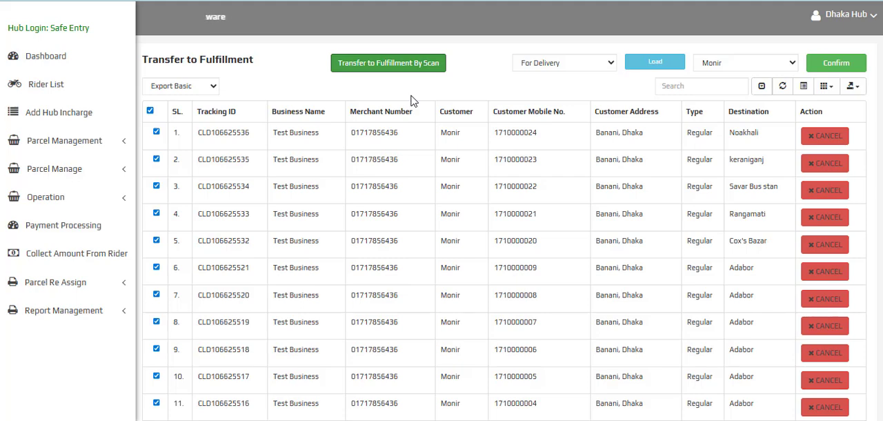
click(435, 69)
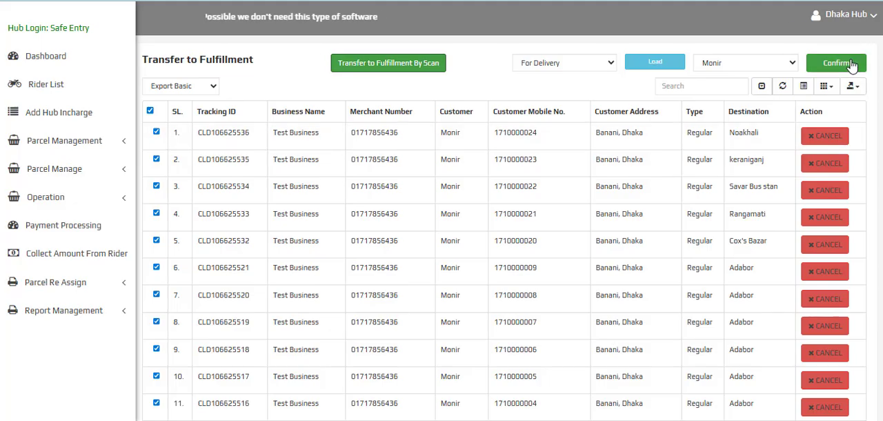
click(838, 63)
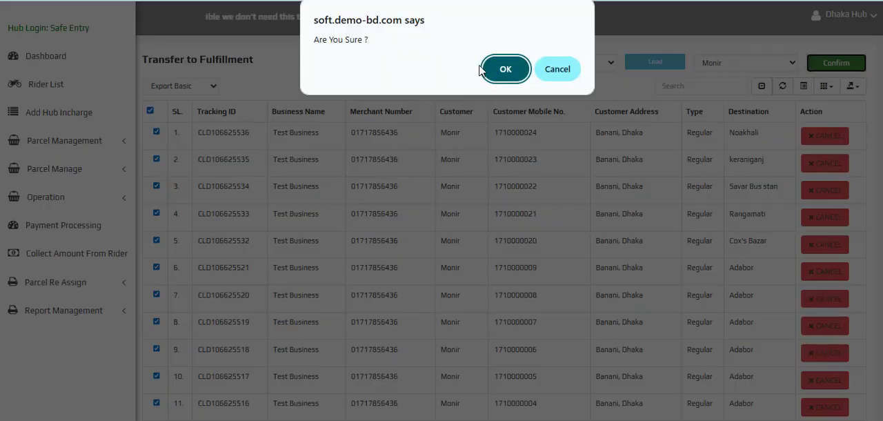
click(492, 69)
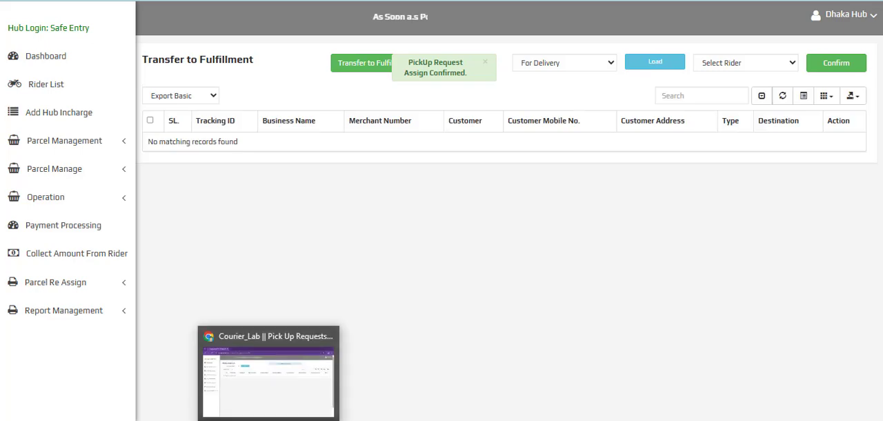
Switch to the rider panel, review the transfer to Head Office and its parcels, and return to the Transfer Order List
click(271, 420)
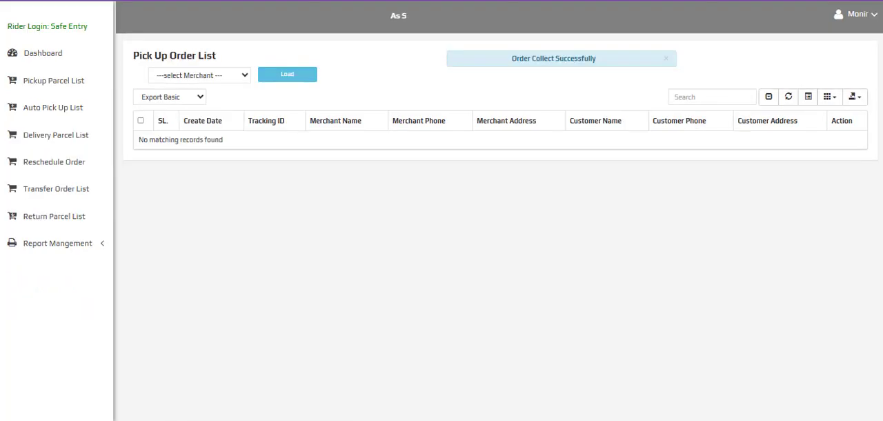
click(47, 193)
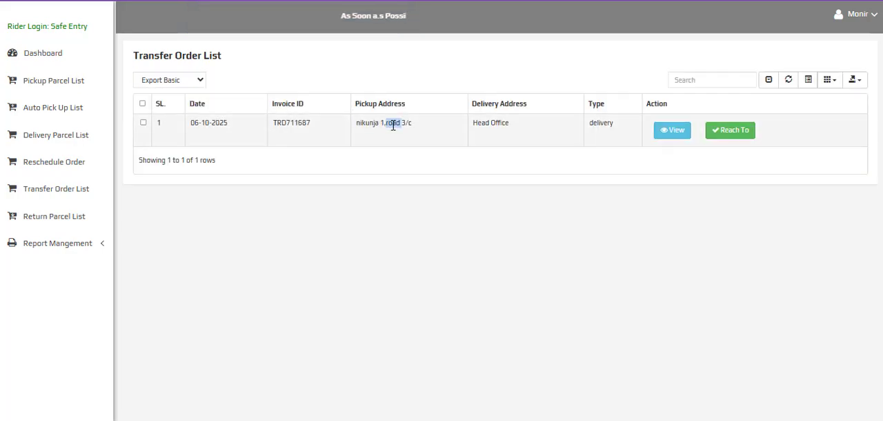
triple_click(393, 126)
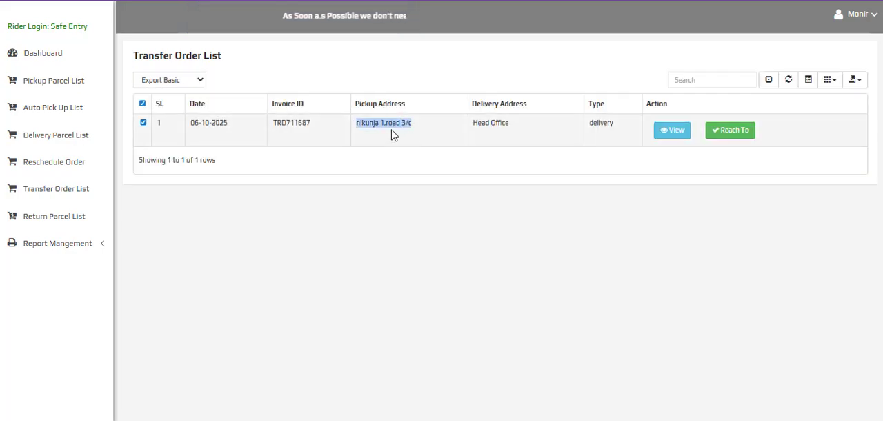
triple_click(489, 127)
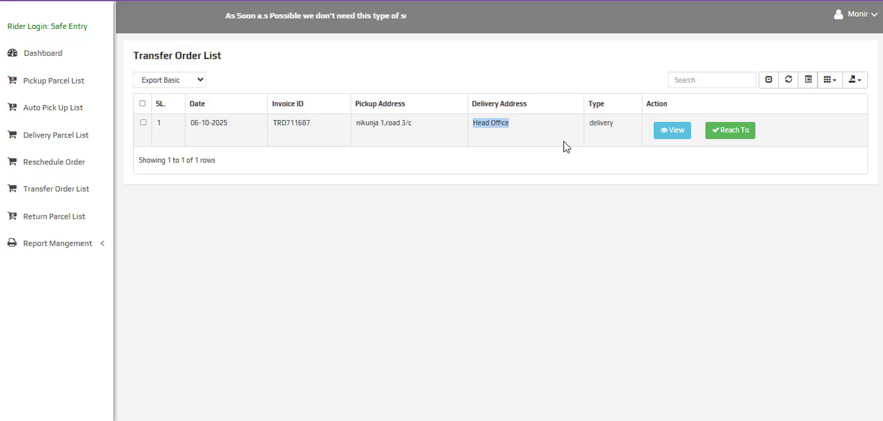
click(593, 124)
click(670, 130)
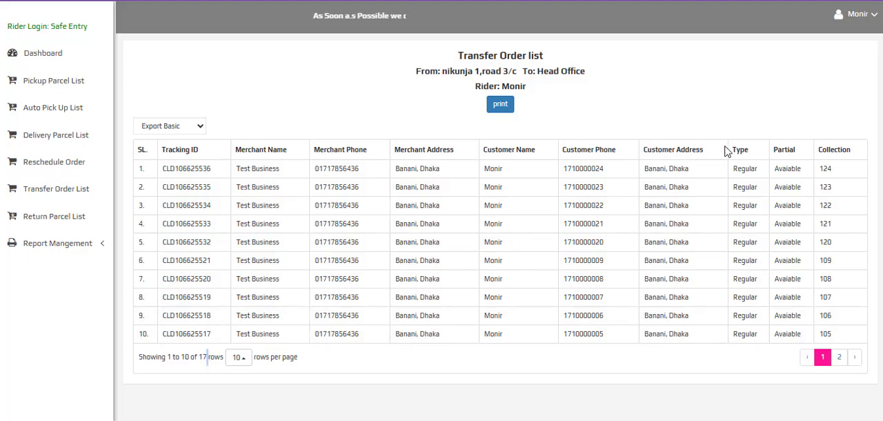
click(19, 0)
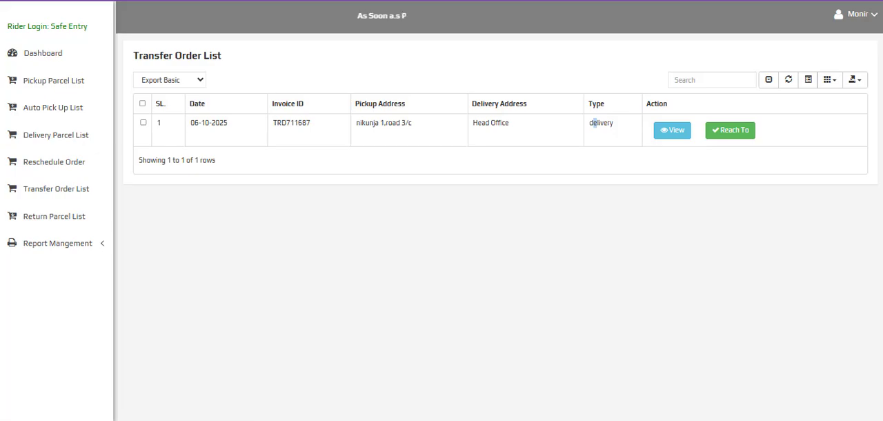
Switch to the admin panel, open the Parcel Fulfillment order list and show all its rows on one page
click(143, 394)
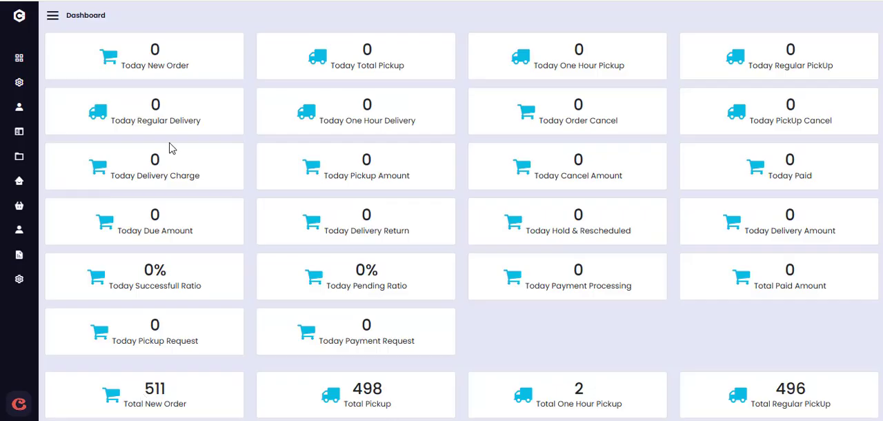
click(53, 15)
click(103, 159)
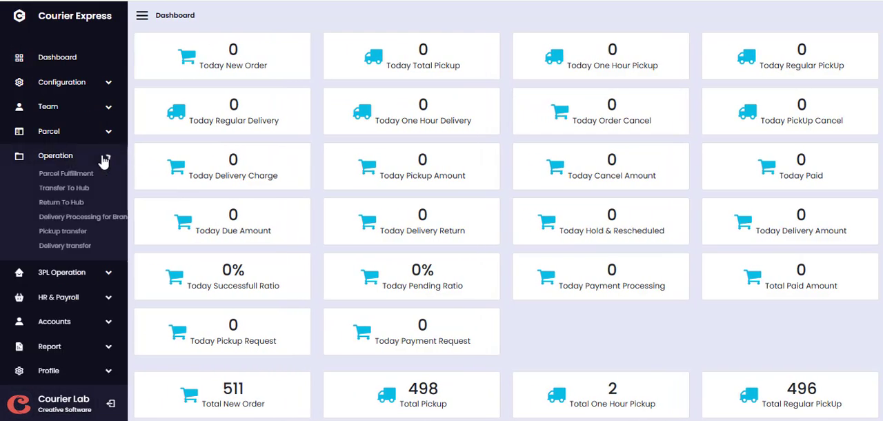
click(67, 176)
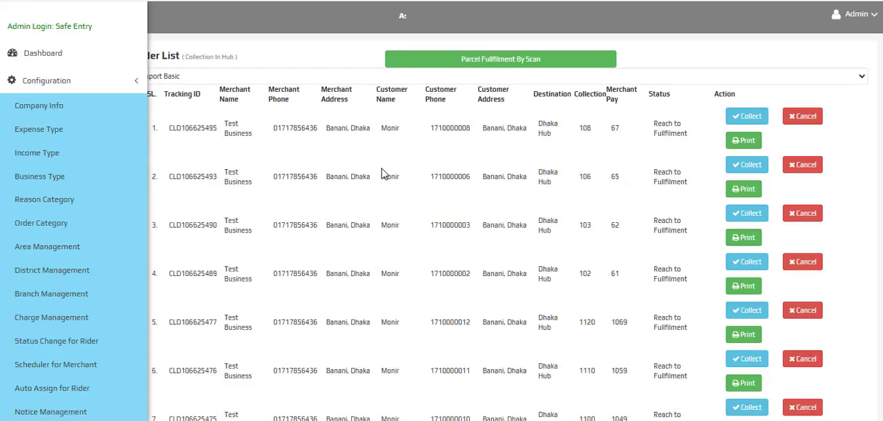
scroll(532, 205, down, 10)
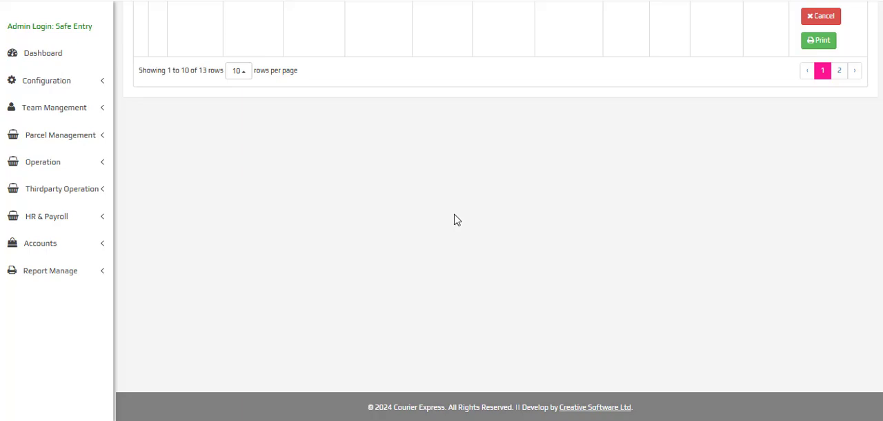
scroll(456, 200, up, 10)
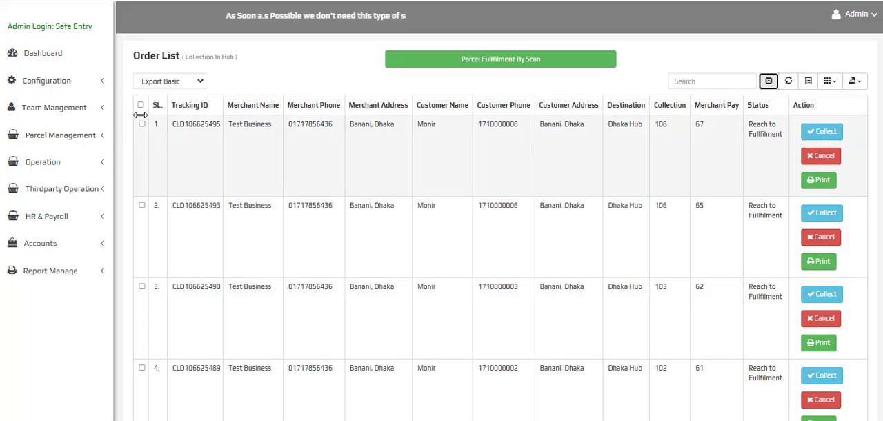
Select all orders in the admin's fulfillment list and confirm collecting them
click(141, 105)
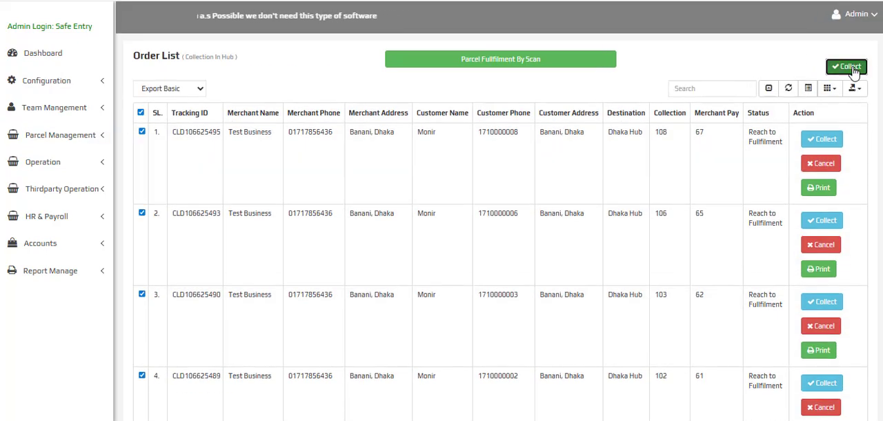
click(854, 69)
click(504, 70)
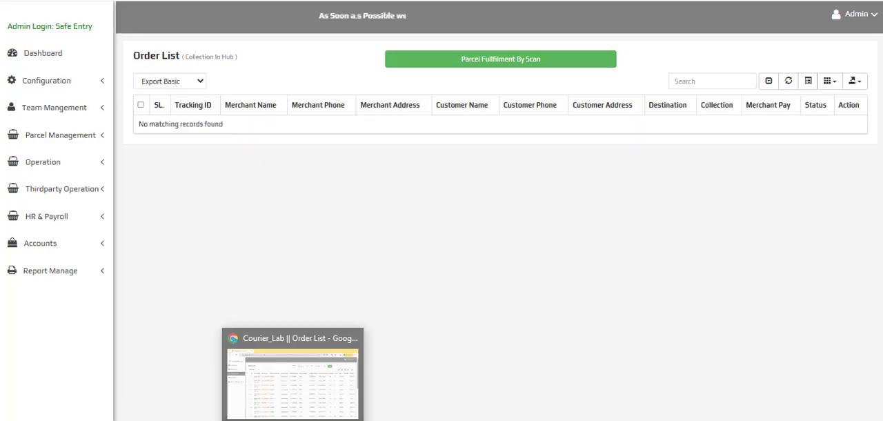
Switch to the rider panel and confirm that the listed transfer has reached Head Office
click(293, 419)
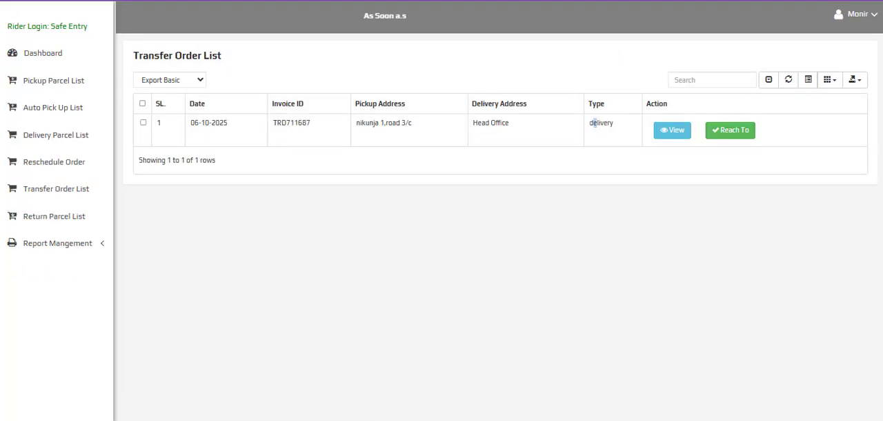
click(738, 132)
click(506, 69)
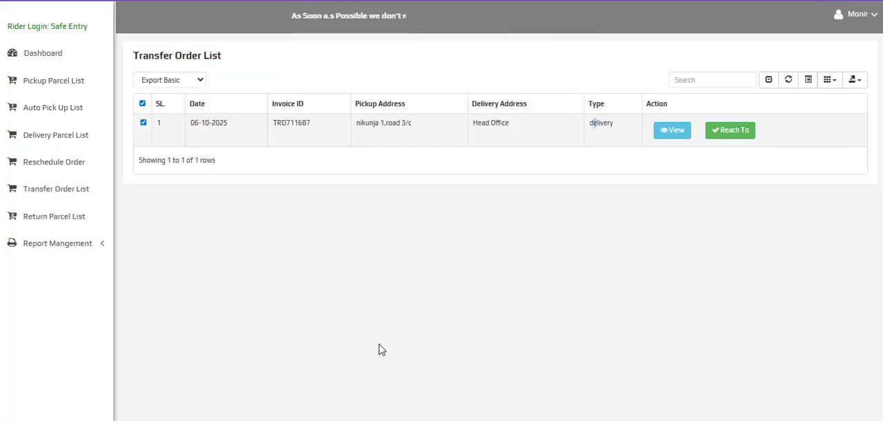
Switch back to the admin panel, review the orders that reached fulfillment and open the Parcel Fullfilment By Scan page
mouse_move(205, 416)
click(157, 385)
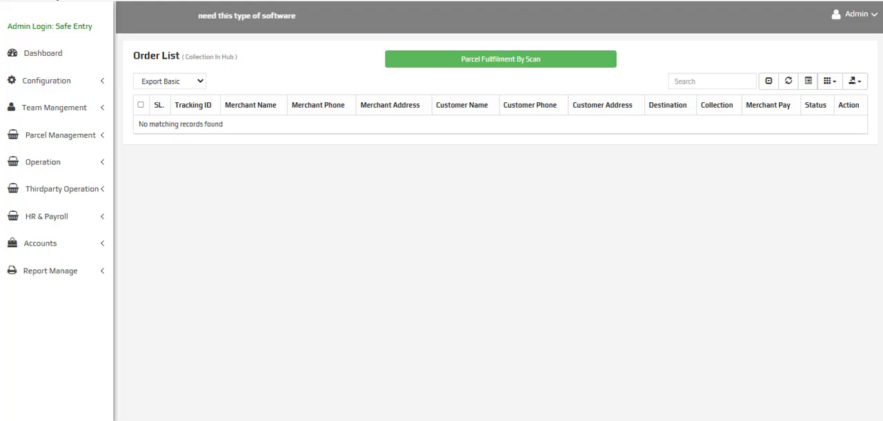
scroll(641, 167, down, 10)
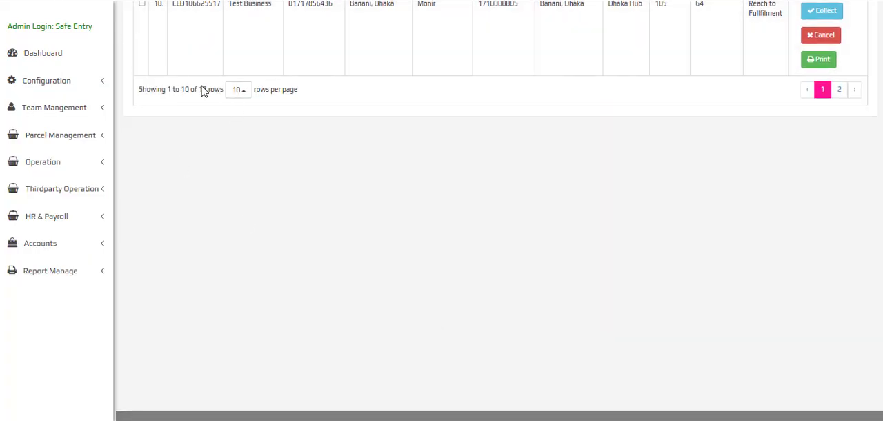
scroll(392, 288, up, 10)
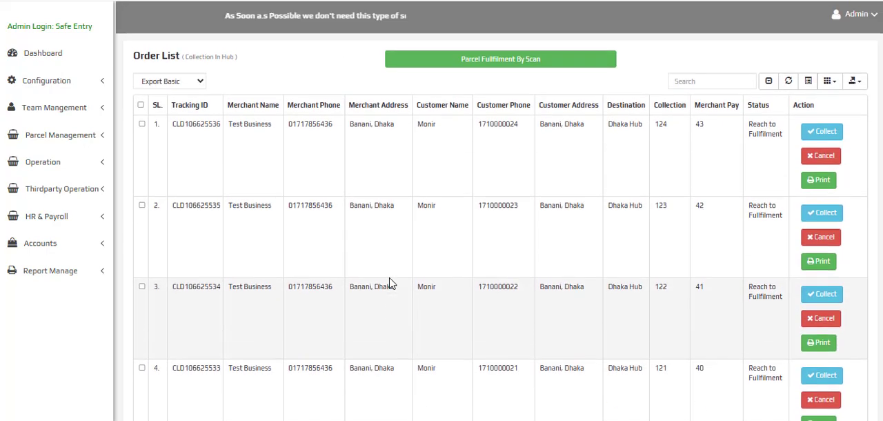
click(466, 59)
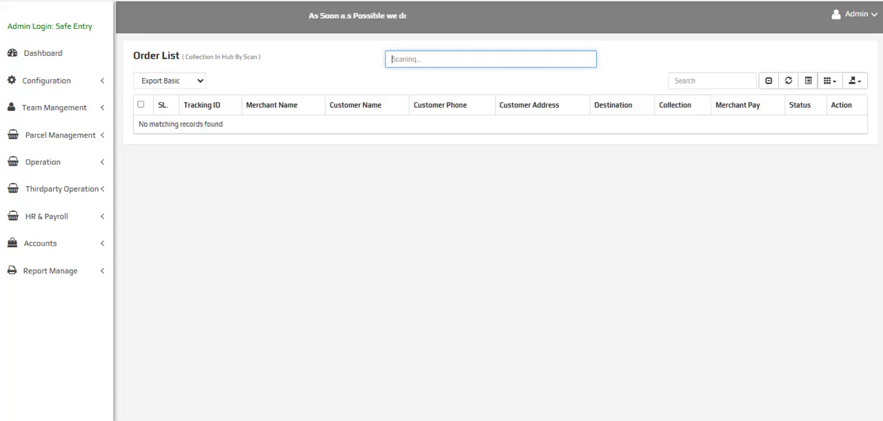
Return to the admin's fulfillment order list and collect its first two orders individually, confirming each one
key(alt+Left)
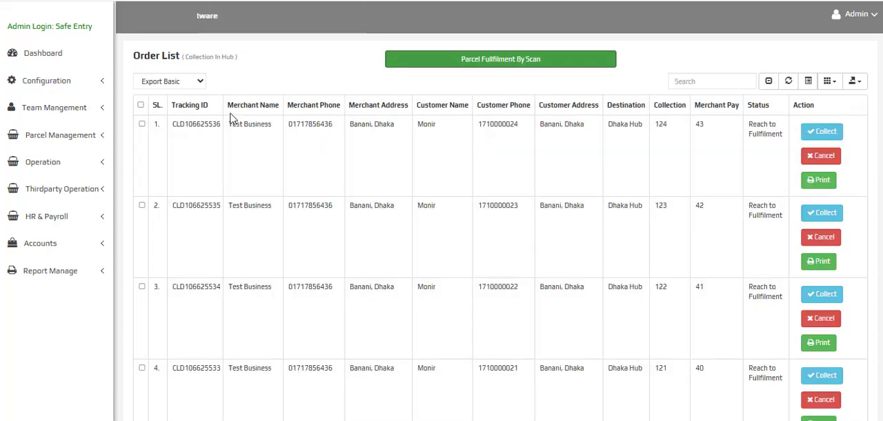
click(822, 131)
click(451, 66)
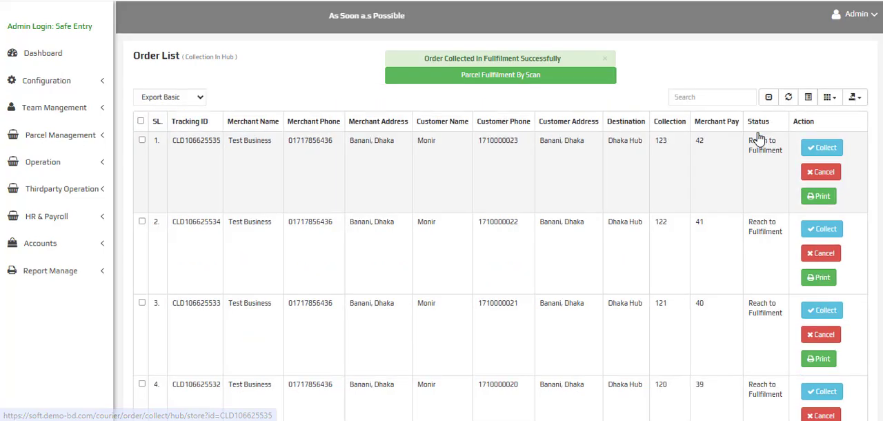
click(823, 147)
click(505, 69)
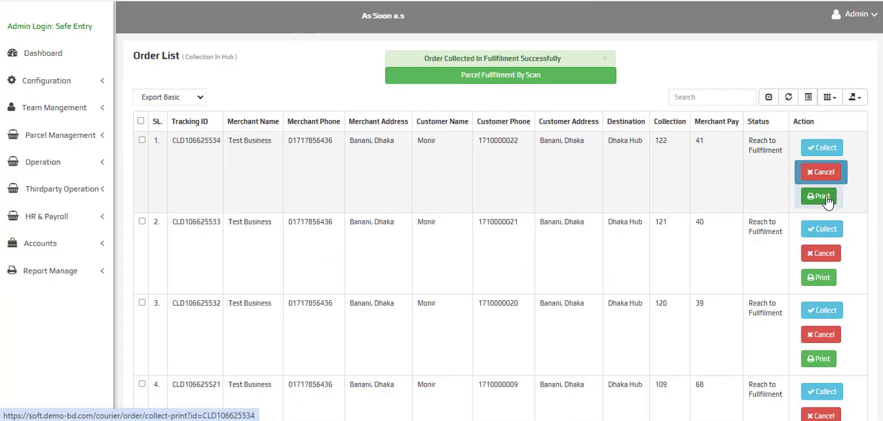
Open the printable parcel label of the first listed order, cancel printing, examine the label's details and close it
click(821, 201)
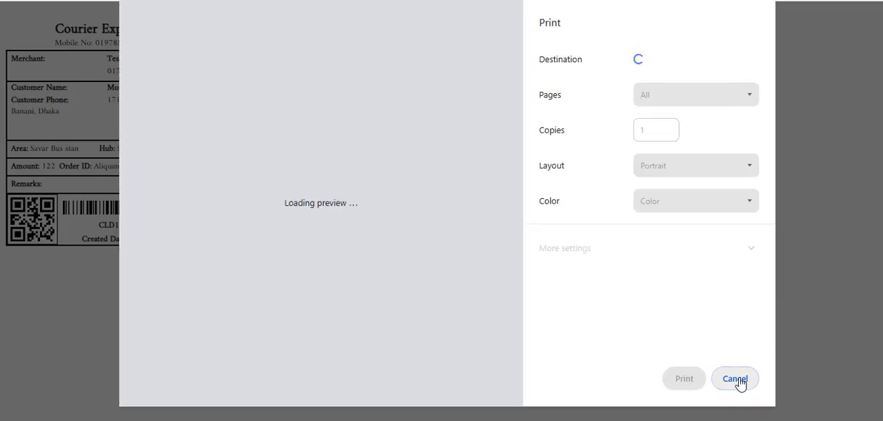
click(737, 380)
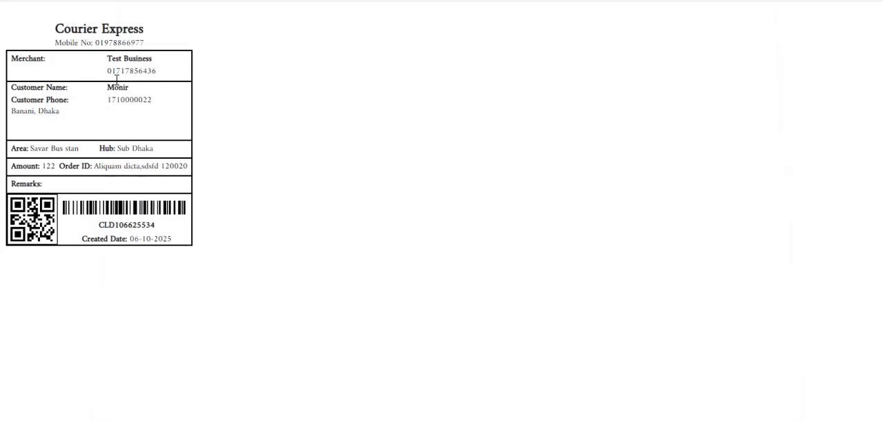
drag(62, 23, 200, 252)
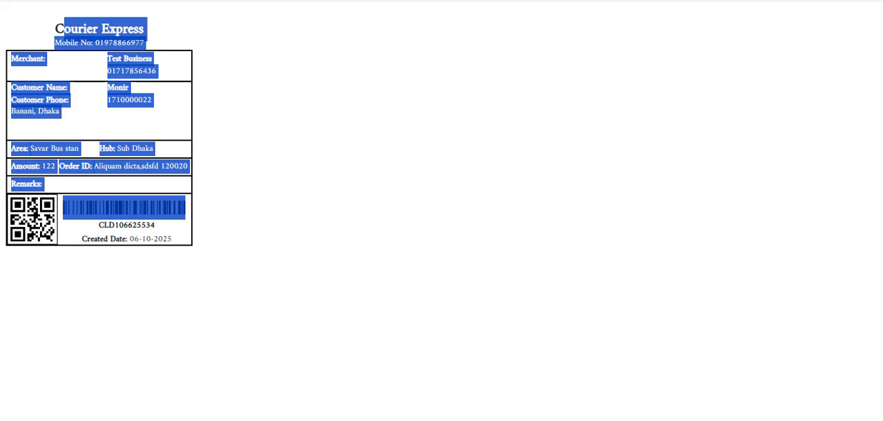
key(ctrl+w)
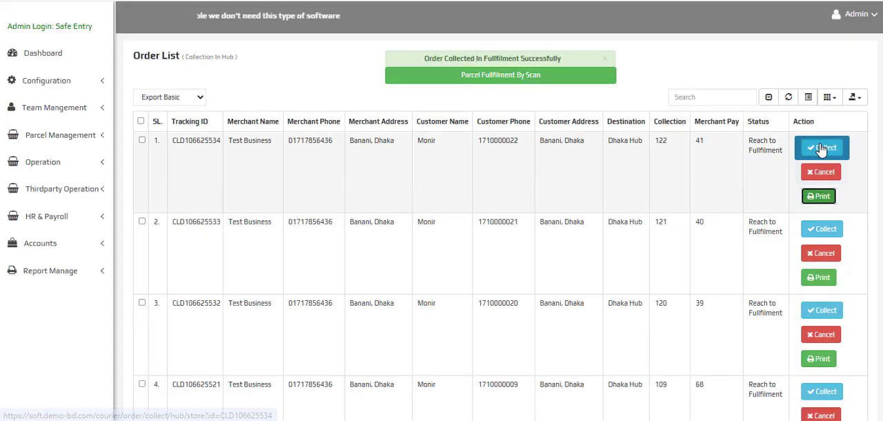
Collect the next three orders of the fulfillment list one by one, confirming each collection
click(821, 149)
click(509, 67)
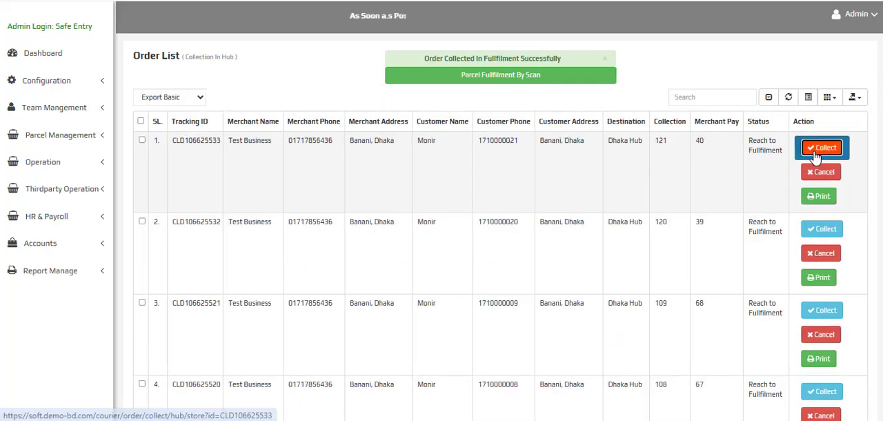
click(821, 148)
click(506, 69)
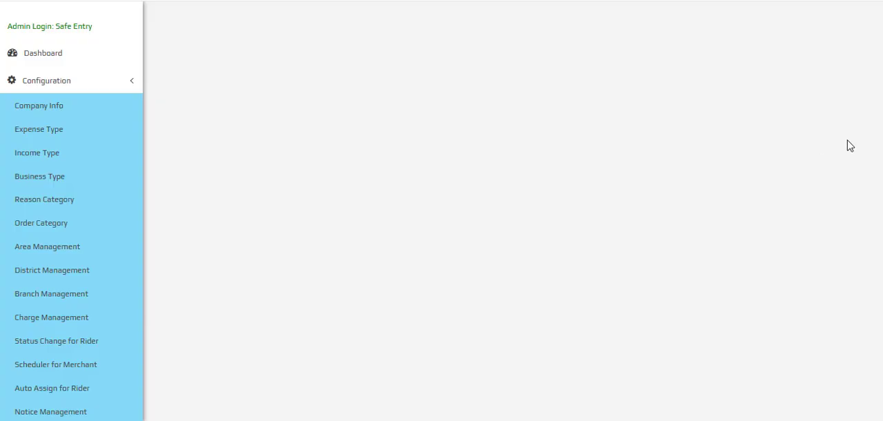
click(824, 148)
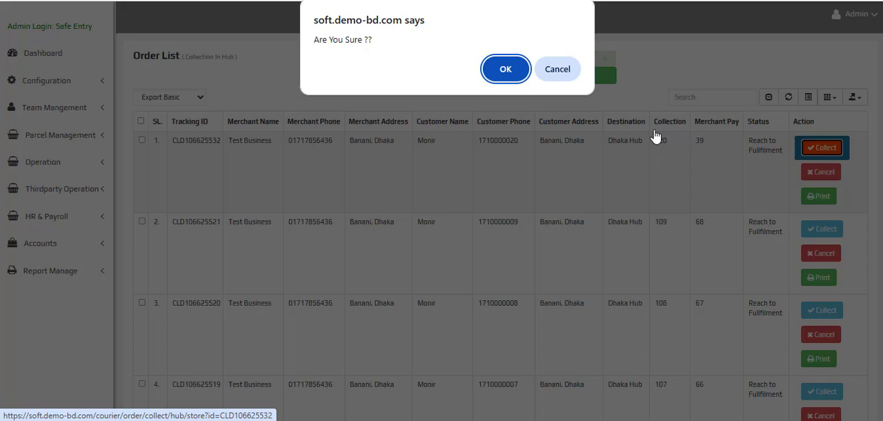
click(505, 69)
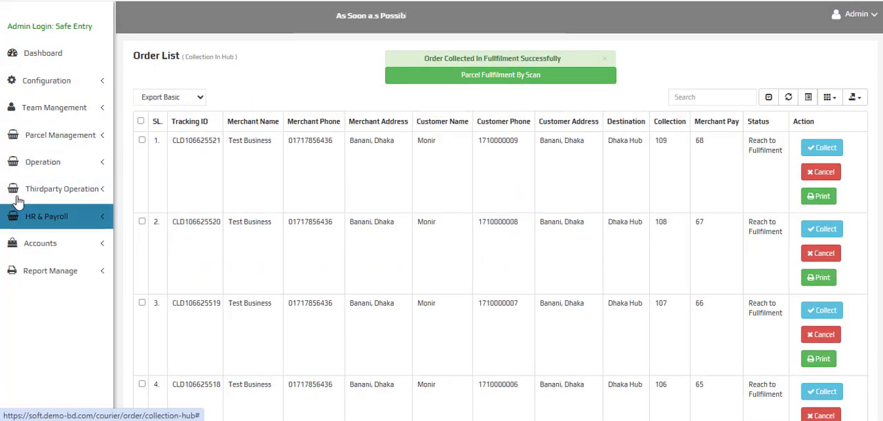
Look through the operation and configuration options and open the Reason Category list
click(60, 163)
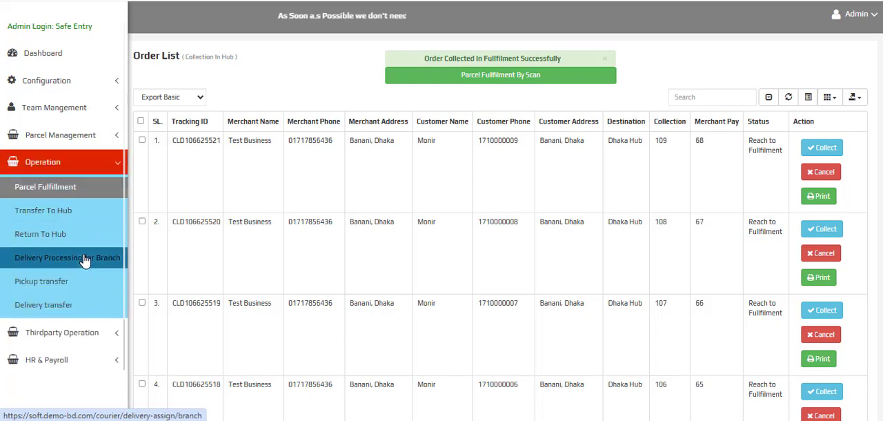
click(76, 92)
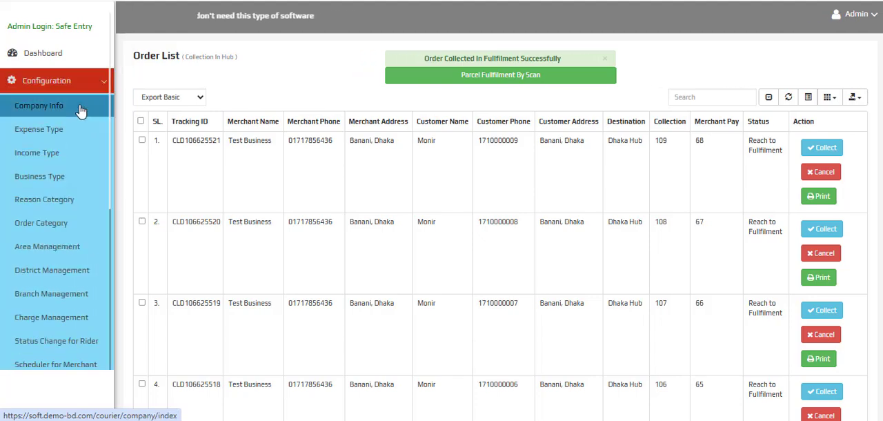
scroll(73, 138, down, 3)
scroll(62, 197, down, 2)
scroll(58, 193, up, 5)
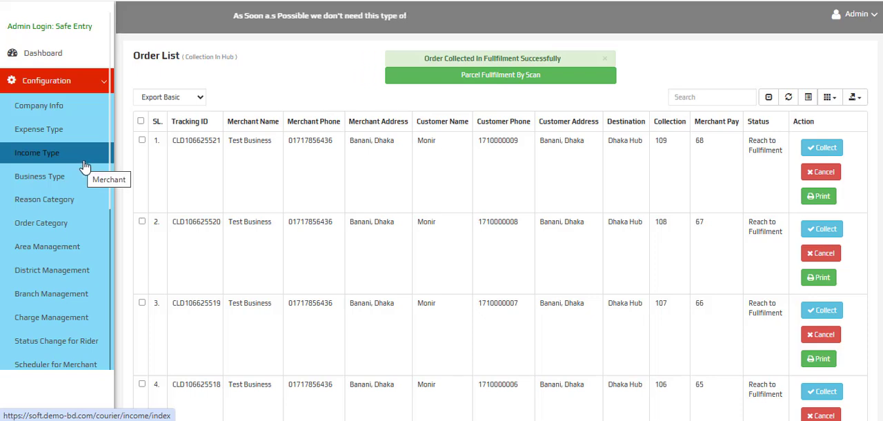
click(47, 201)
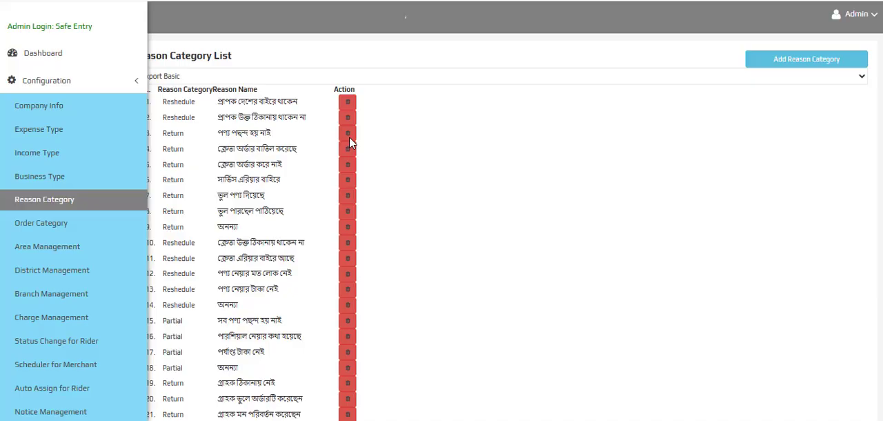
Try out the Add Reason Category form with Return as the reason category, and close it without saving
click(806, 60)
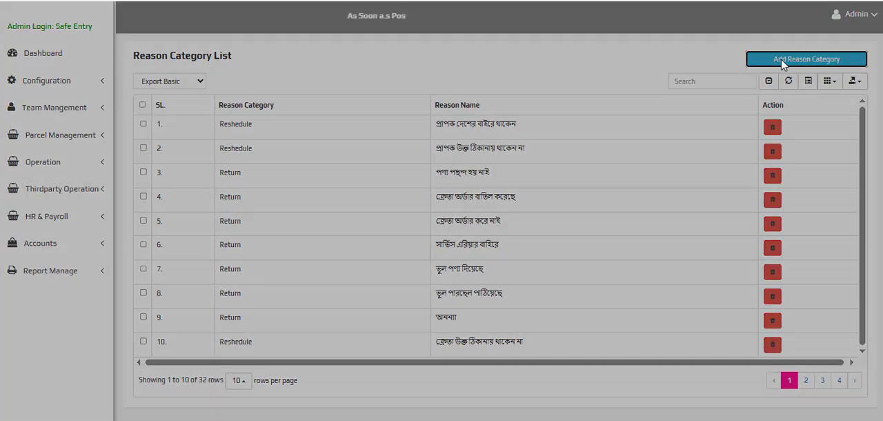
click(441, 96)
click(447, 131)
click(446, 118)
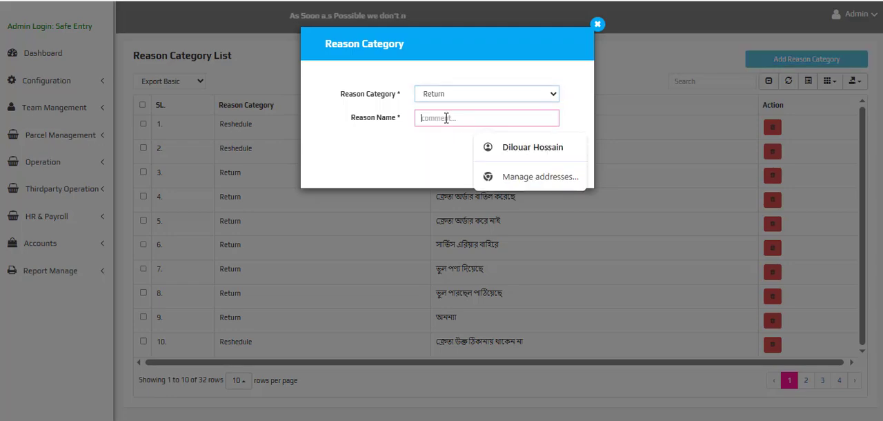
click(486, 135)
click(511, 173)
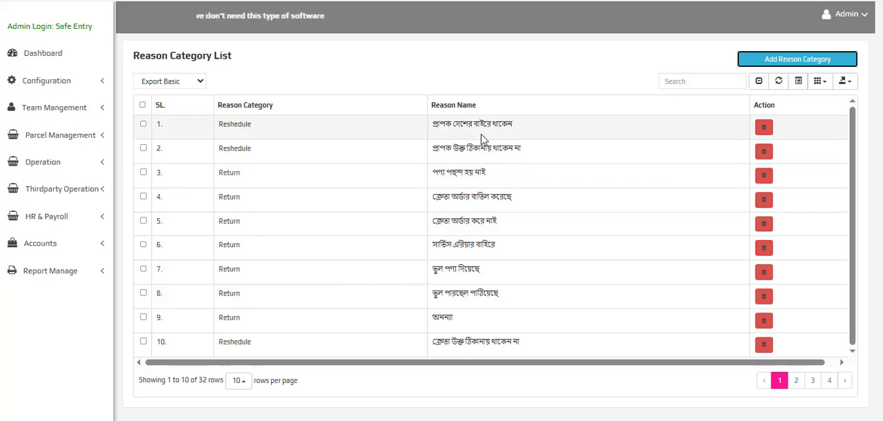
Show the Order Category table and the Area Management coverage table from the configuration section
click(69, 81)
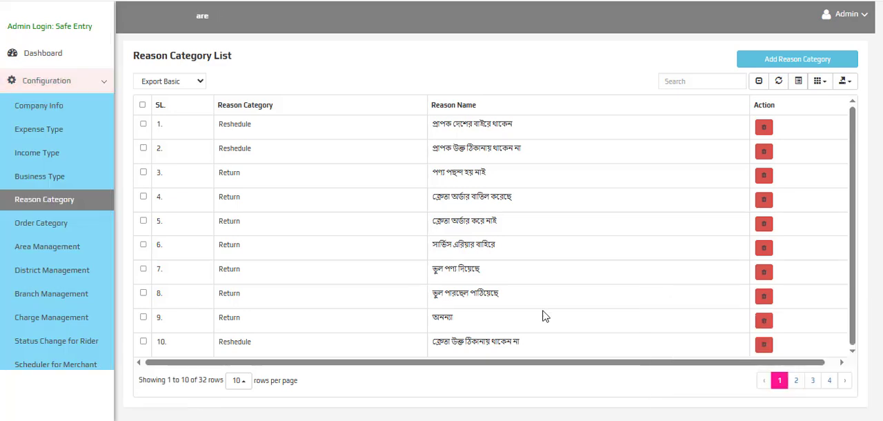
click(41, 229)
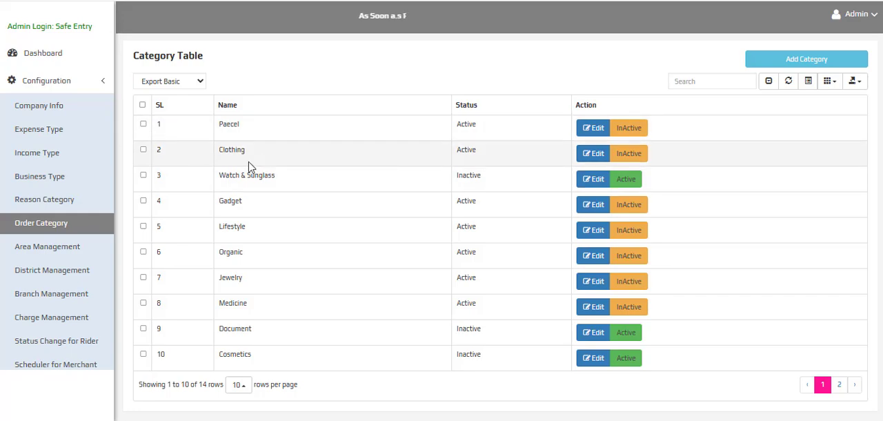
click(63, 249)
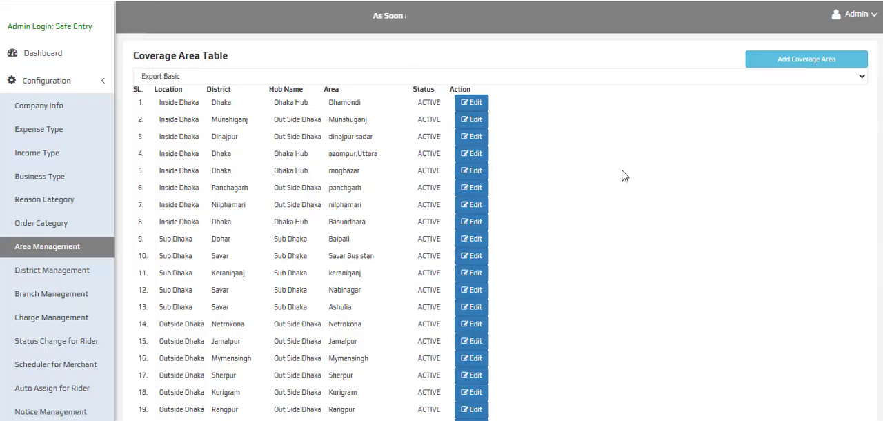
Open Branch Management and choose Out Side Dhaka as the zone on the Hub Manage page
scroll(66, 207, down, 3)
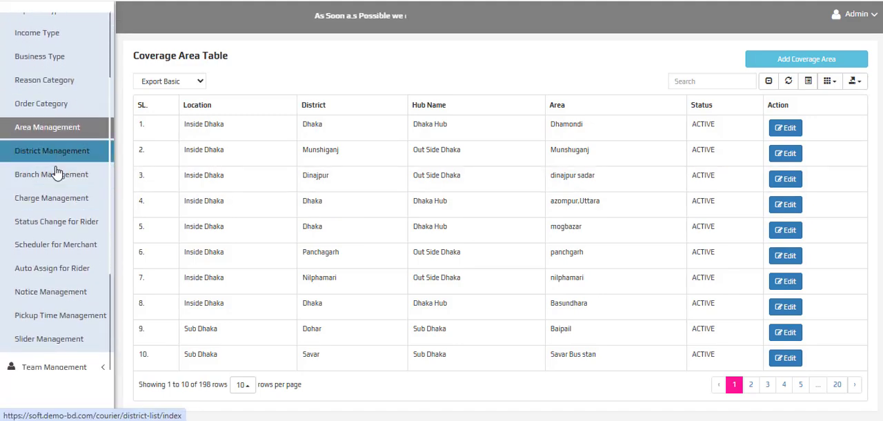
click(58, 174)
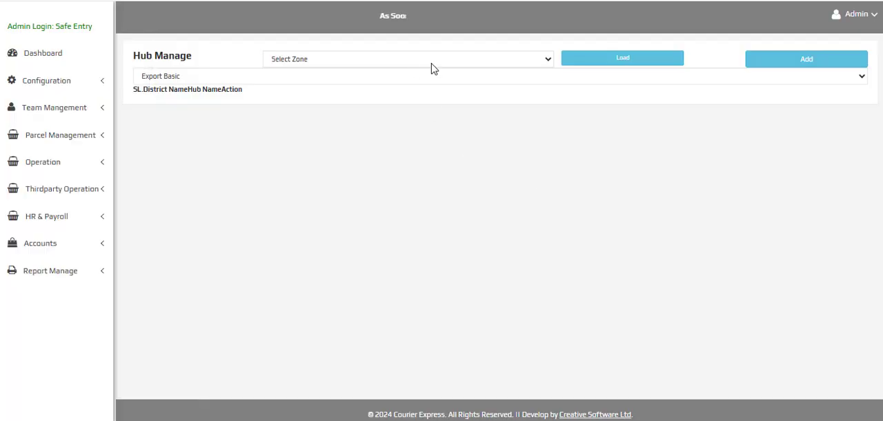
click(431, 61)
click(354, 124)
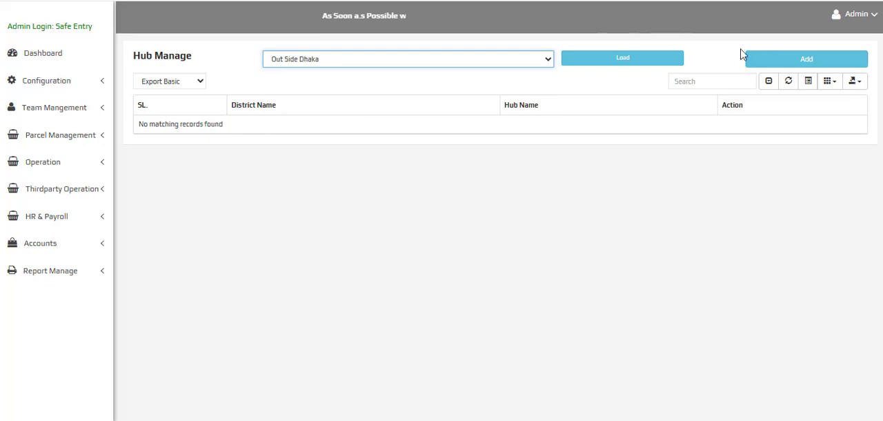
Open Charge Management to show the Weight & Price List with its regional delivery charges
click(40, 85)
scroll(38, 179, down, 3)
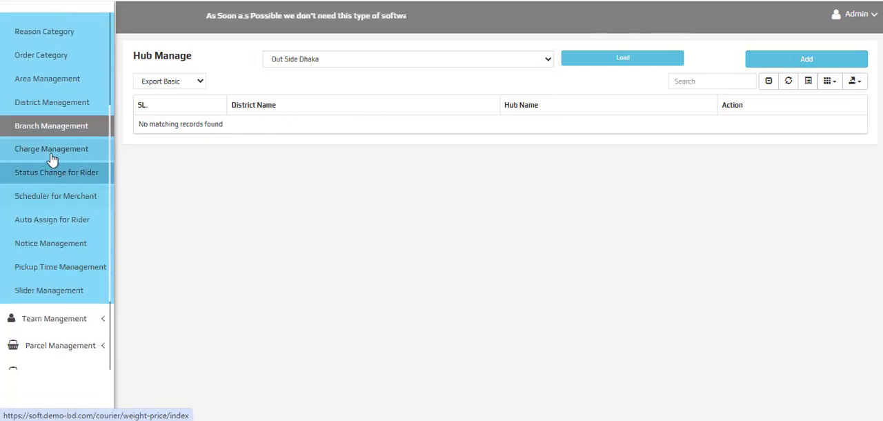
click(39, 163)
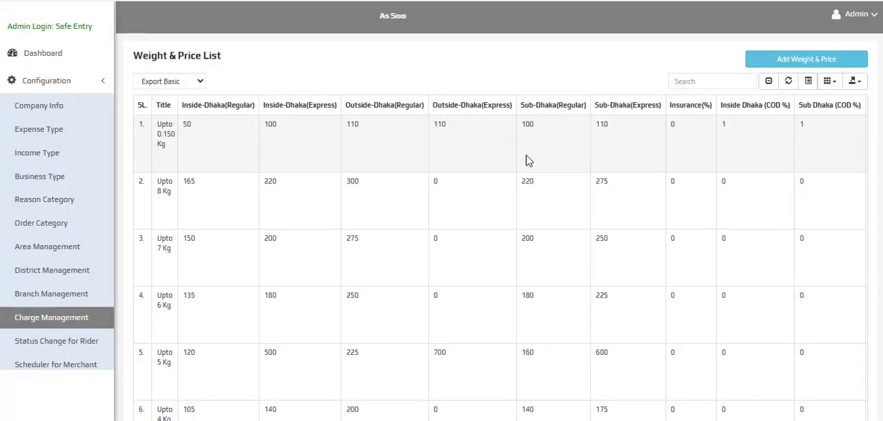
Open Auto Assign for Rider and point out the merchant and the rider paired in the first row
scroll(34, 203, down, 3)
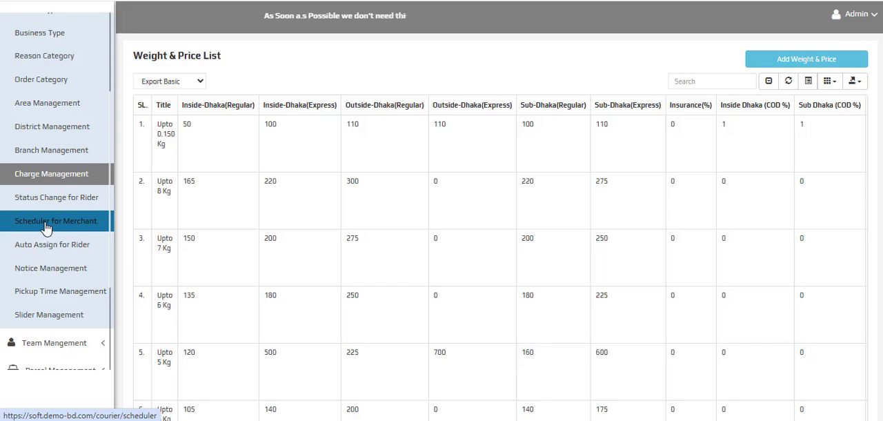
click(31, 249)
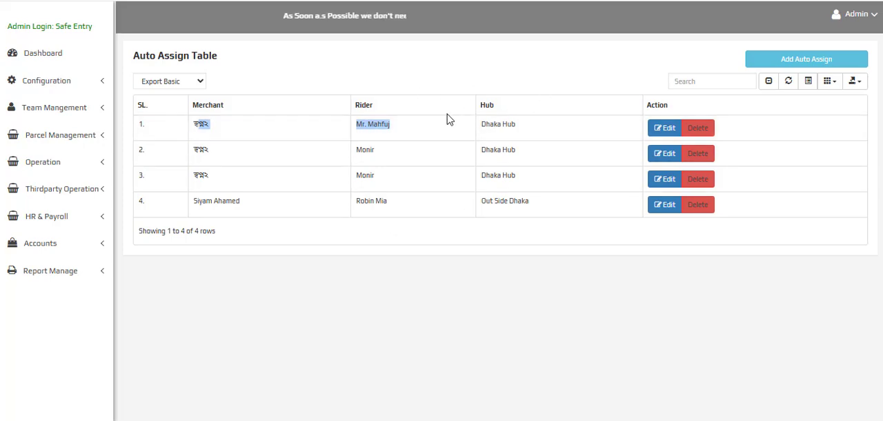
click(430, 144)
double_click(197, 122)
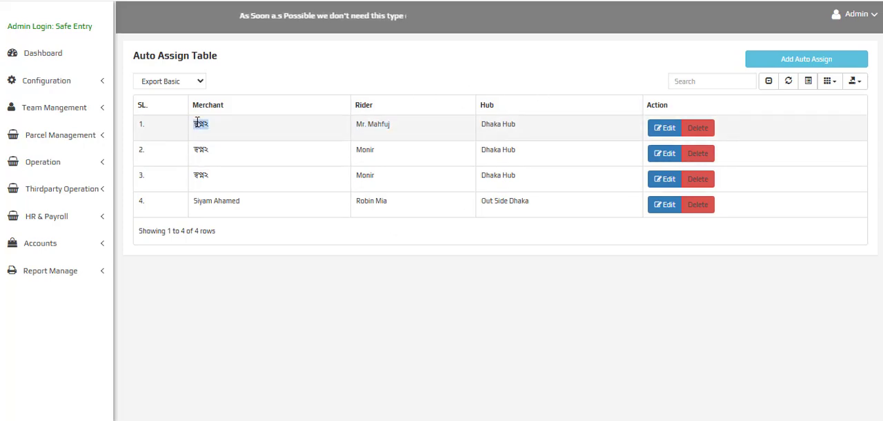
click(376, 122)
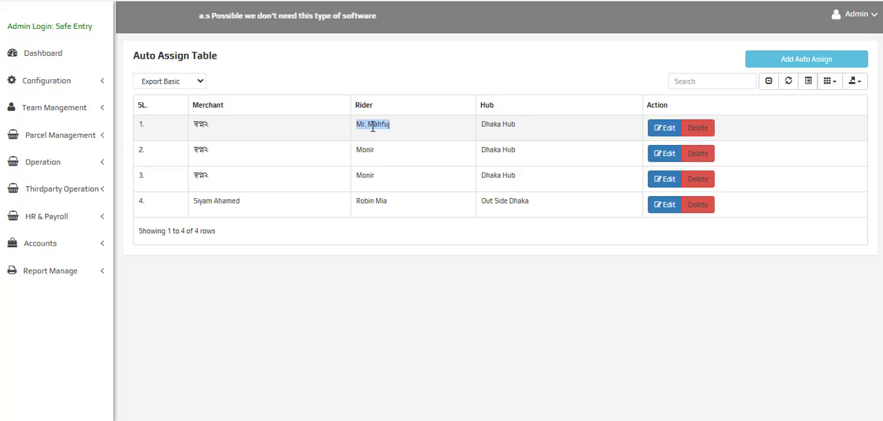
Dismiss the chat notification and show the Branch Information and Rider Information lists of the team management section
click(69, 85)
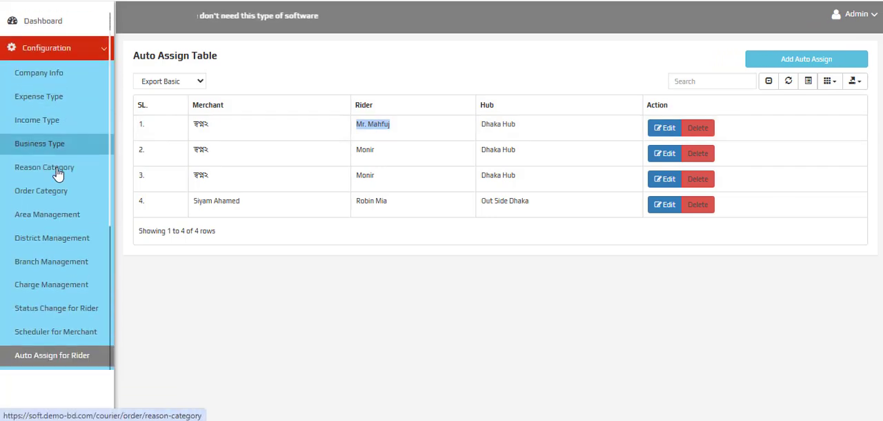
scroll(78, 298, down, 5)
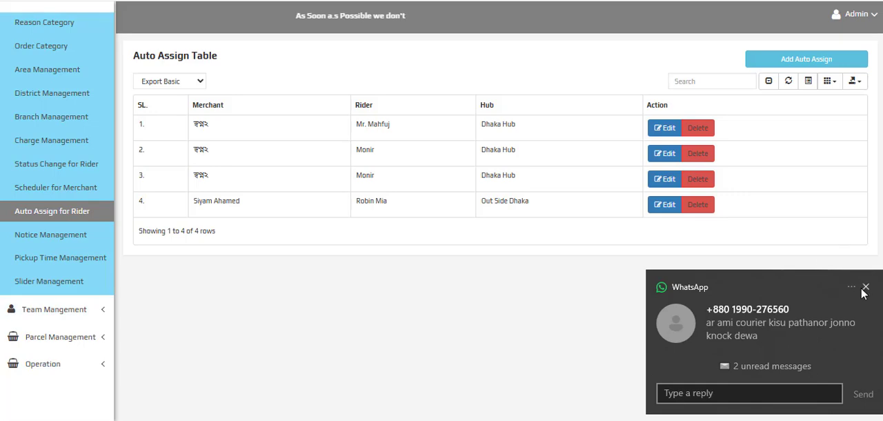
click(864, 289)
click(55, 310)
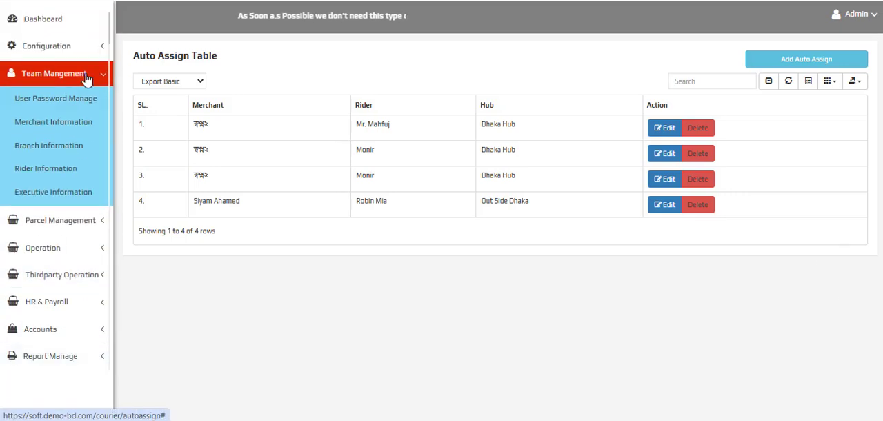
click(37, 132)
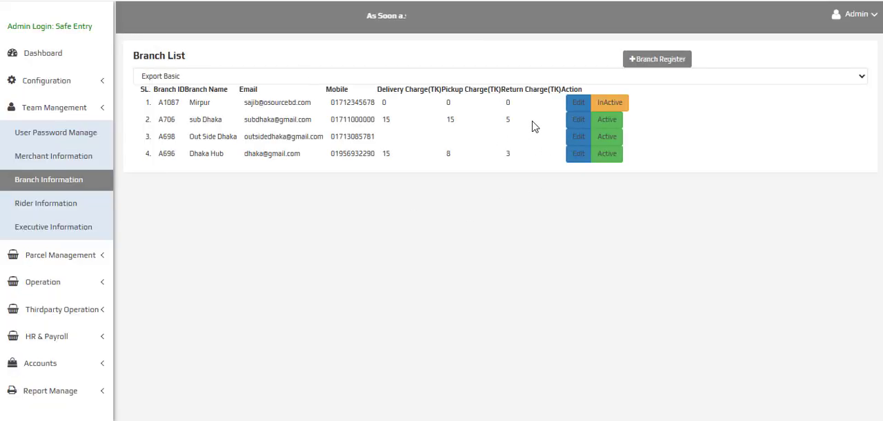
click(36, 202)
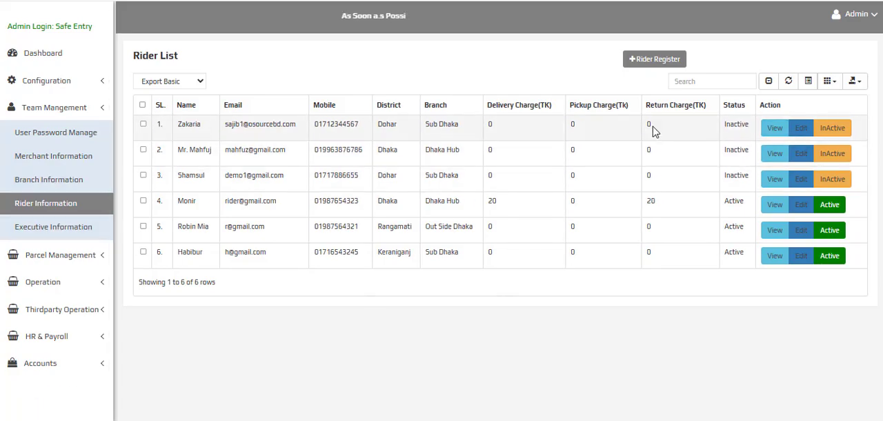
Open Executive Information, view the available user roles in the registration form, and close it without registering anyone
click(48, 230)
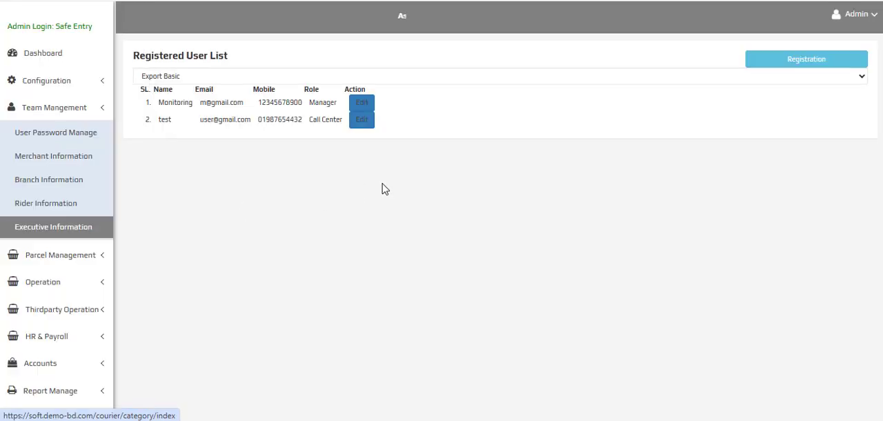
click(806, 59)
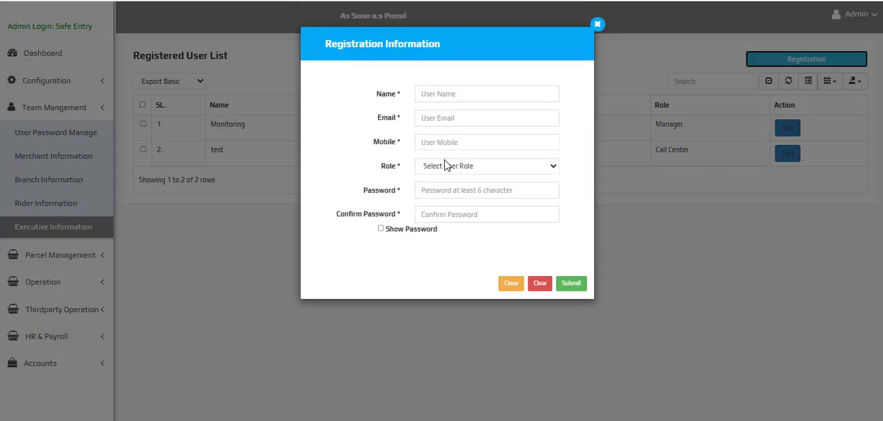
click(451, 167)
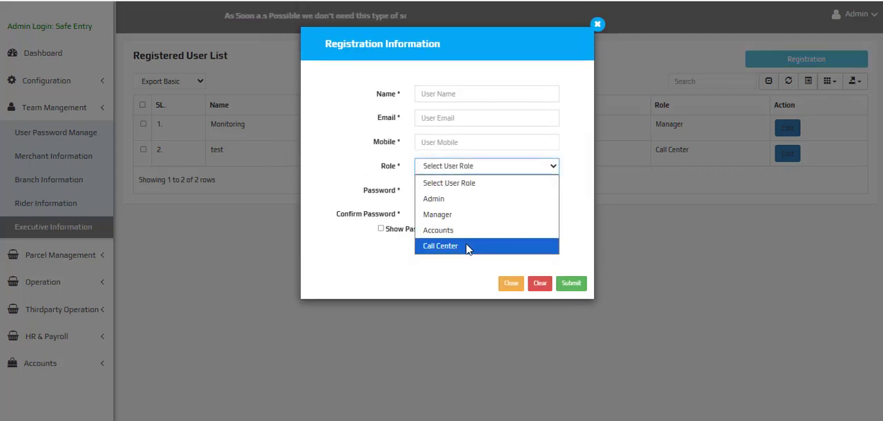
click(511, 284)
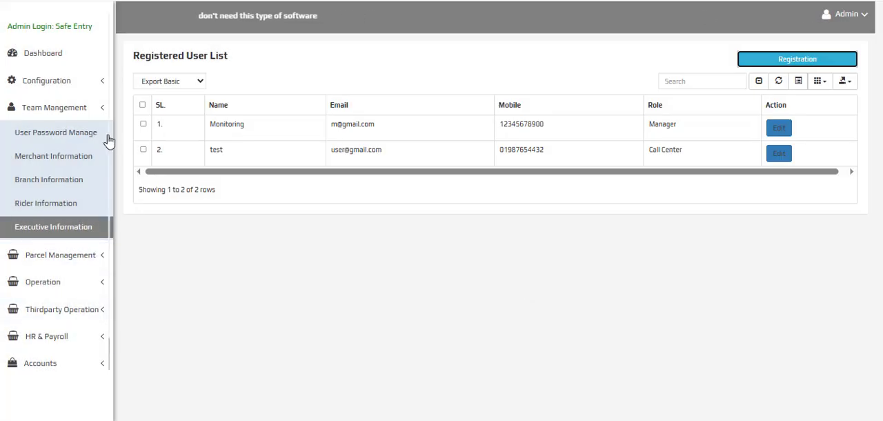
Look over the Parcel Management section's entries, from All Parcel List to Order Export
click(94, 114)
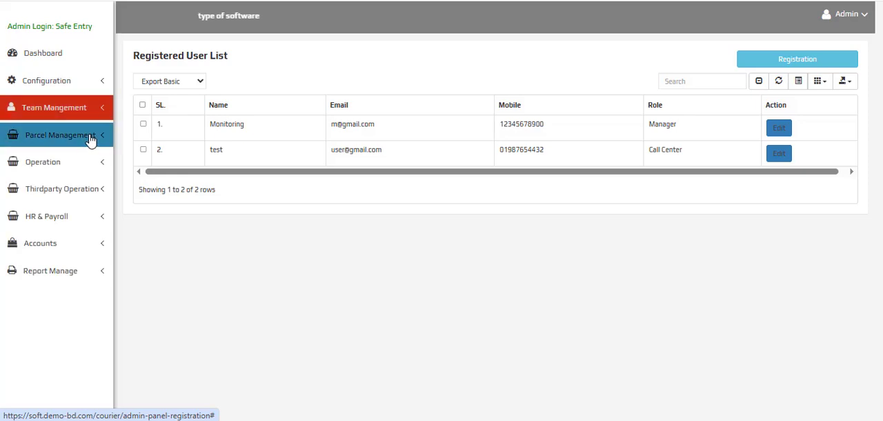
click(90, 139)
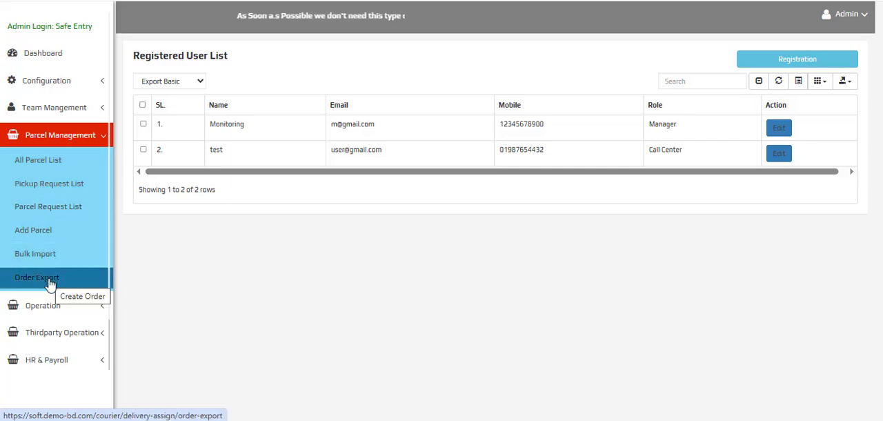
click(53, 138)
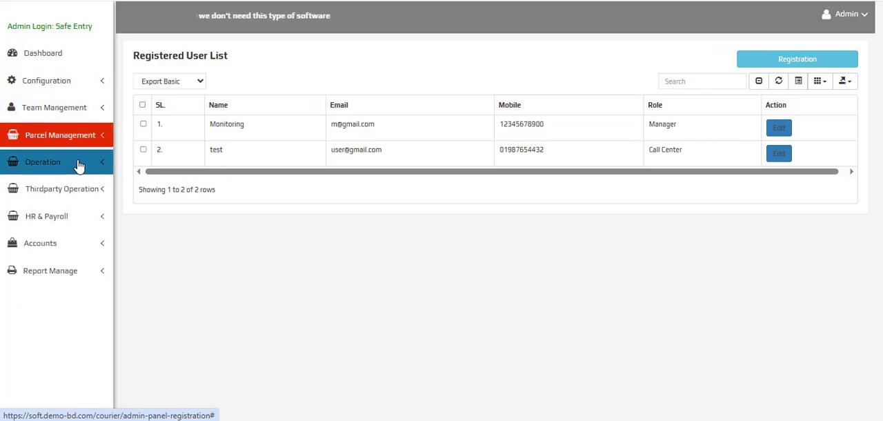
Open Parcel Fulfillment under Operation and collect the first order in the list, confirming the collection
click(80, 166)
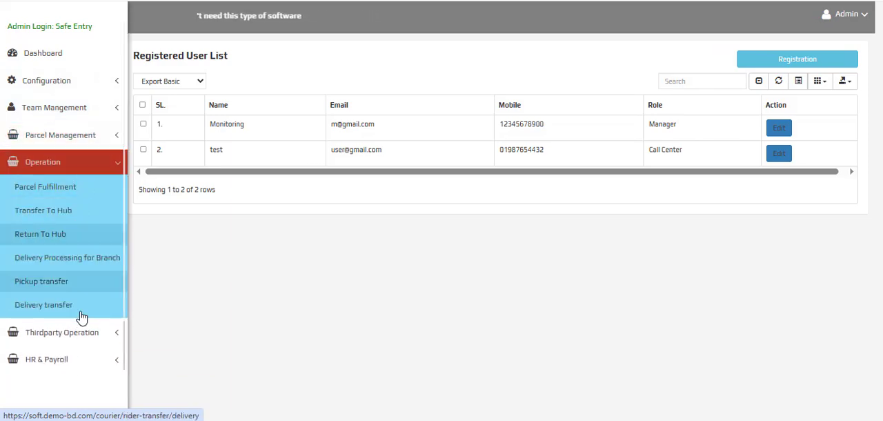
click(60, 190)
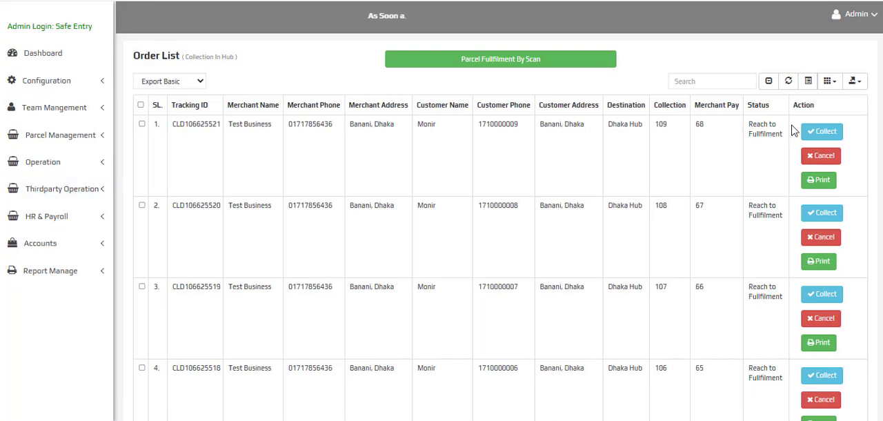
click(821, 133)
click(516, 70)
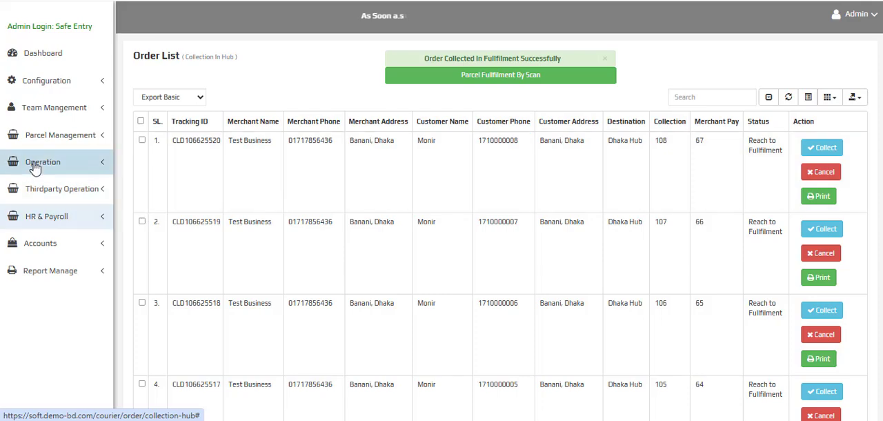
Open Transfer To Hub, load the parcels for the Dhaka Hub destination and show 25 rows per page
click(66, 161)
click(43, 209)
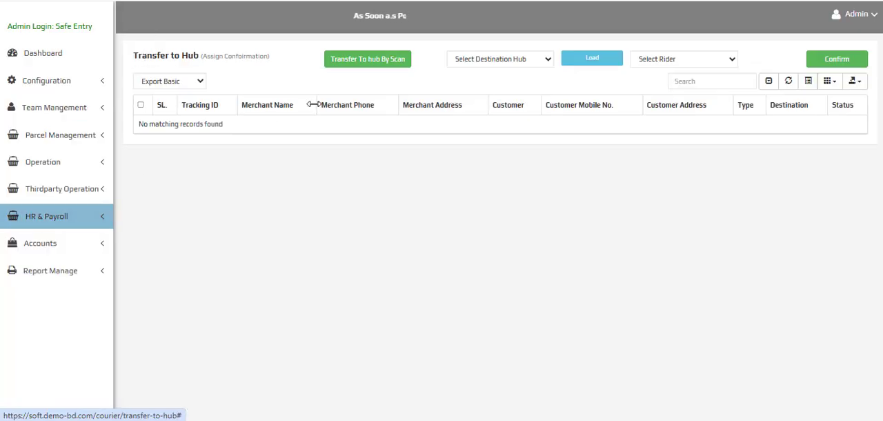
click(455, 61)
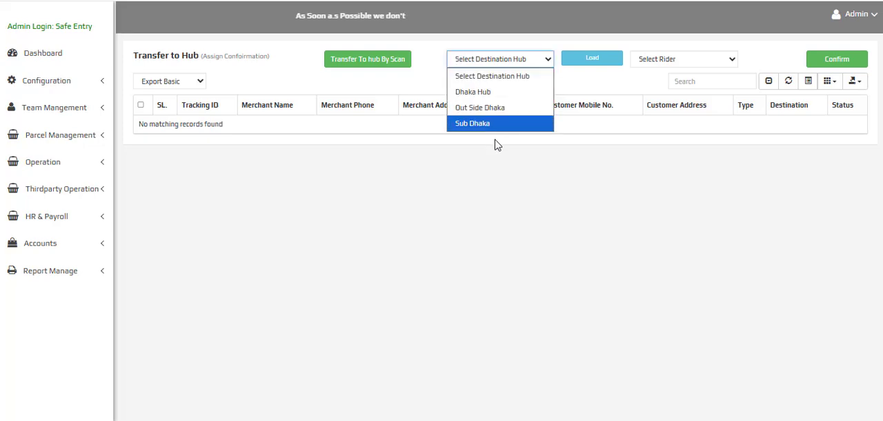
click(499, 96)
click(591, 56)
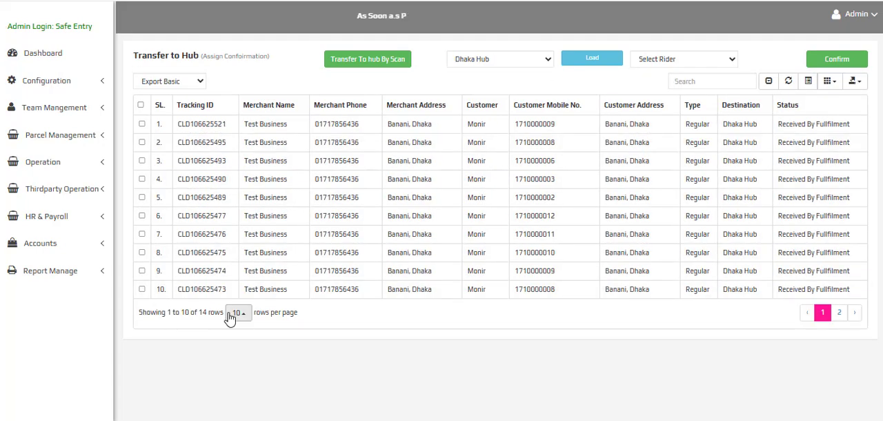
click(236, 312)
click(238, 304)
scroll(213, 175, down, 1)
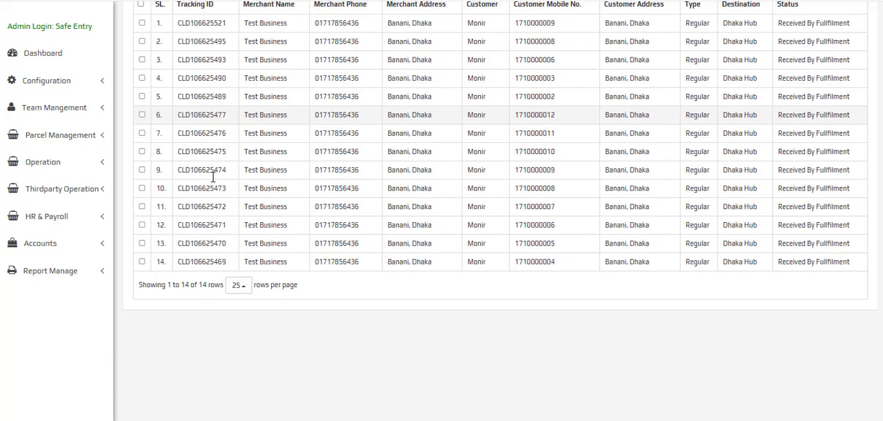
scroll(214, 175, up, 1)
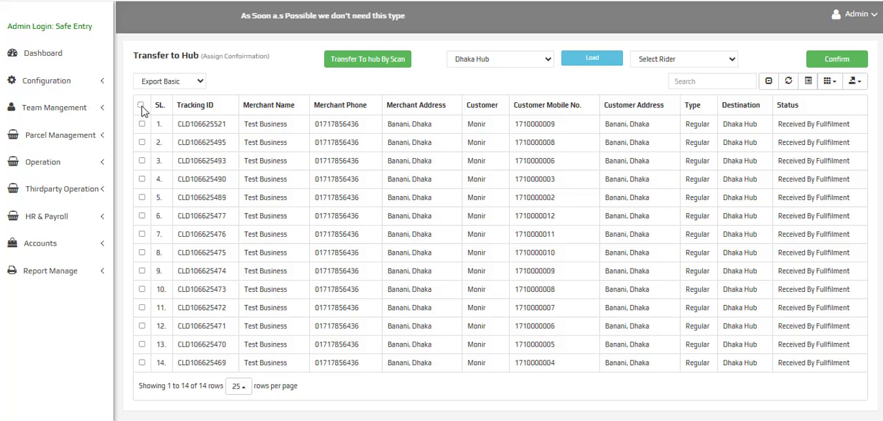
Select all loaded Dhaka Hub parcels, assign them to the first rider in the rider list, and confirm the transfer
click(141, 106)
click(676, 62)
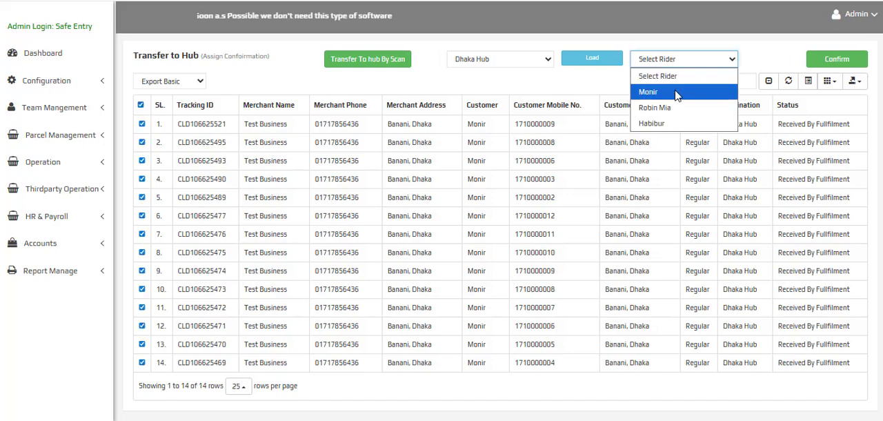
click(676, 92)
click(837, 60)
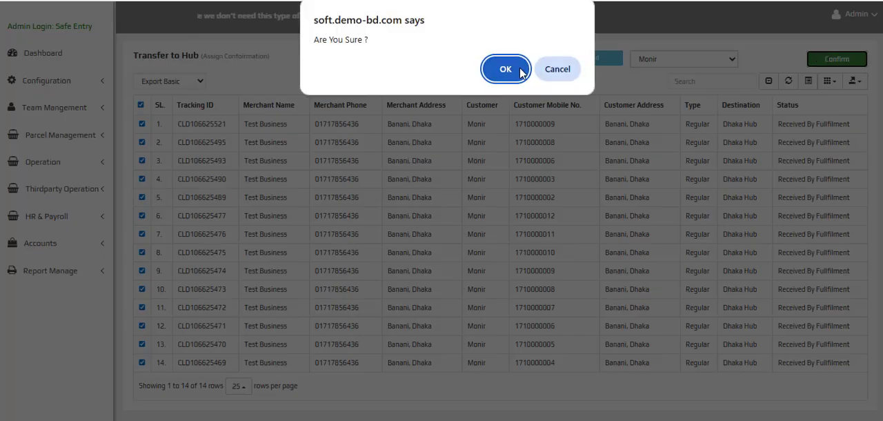
click(521, 71)
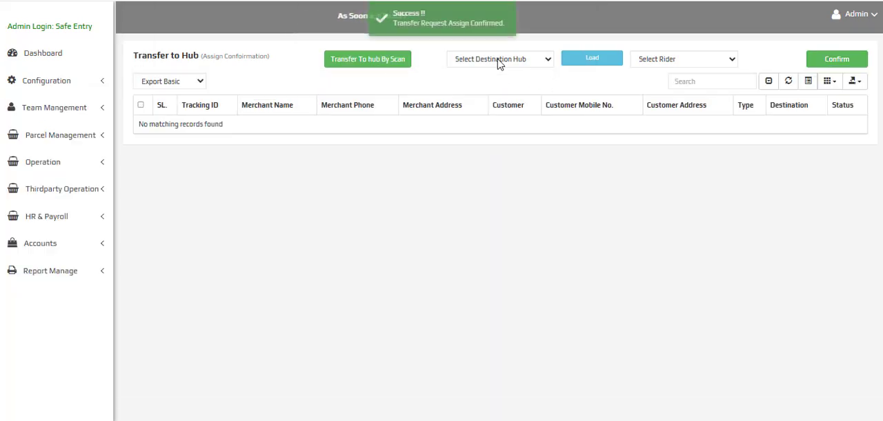
Load the parcels awaiting transfer to Sub Dhaka and to Out Side Dhaka for review
click(500, 63)
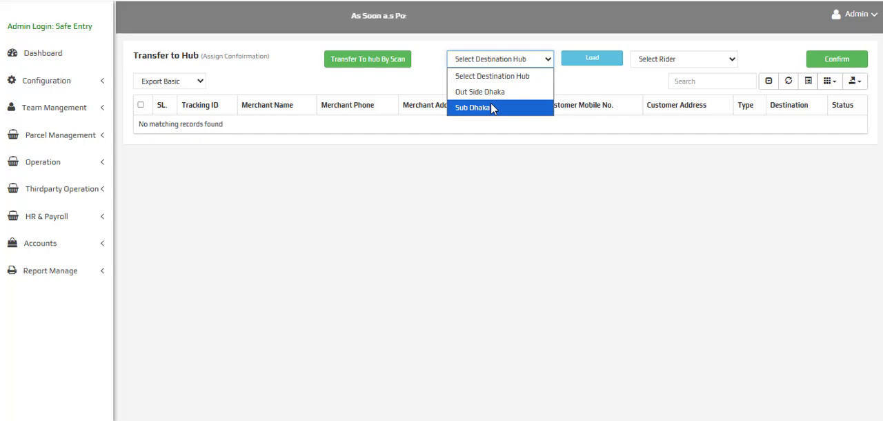
click(492, 108)
click(594, 60)
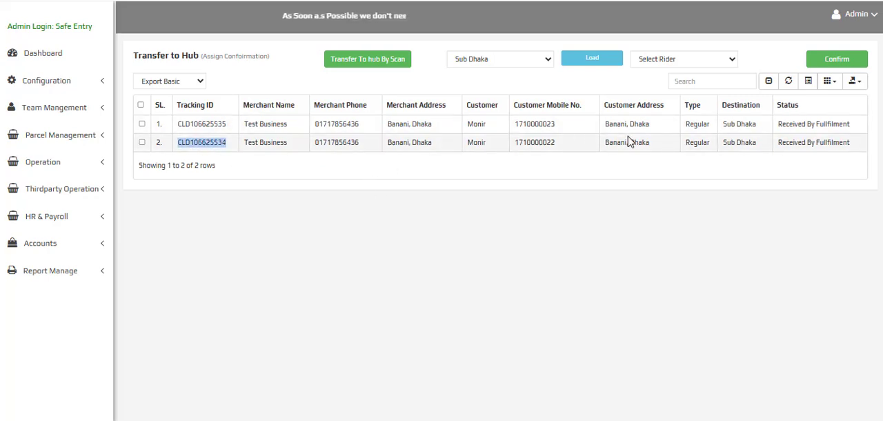
click(503, 59)
click(497, 90)
click(569, 61)
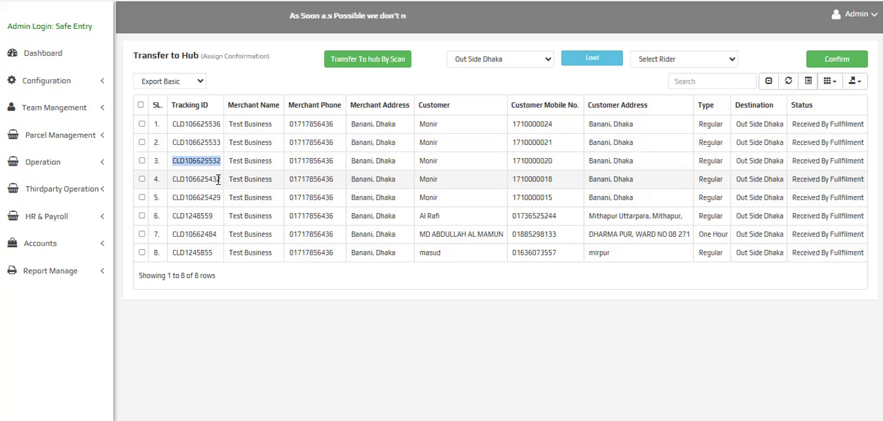
click(218, 178)
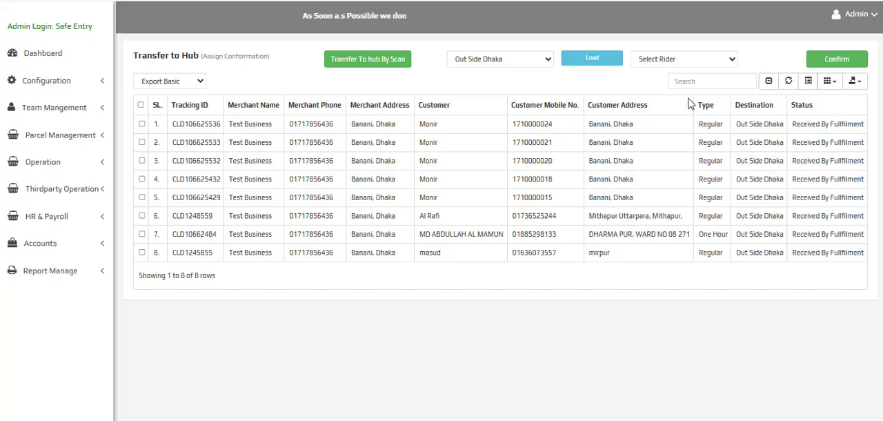
View the Transfer To Hub By Scan page and return to the Out Side Dhaka transfer list
click(349, 65)
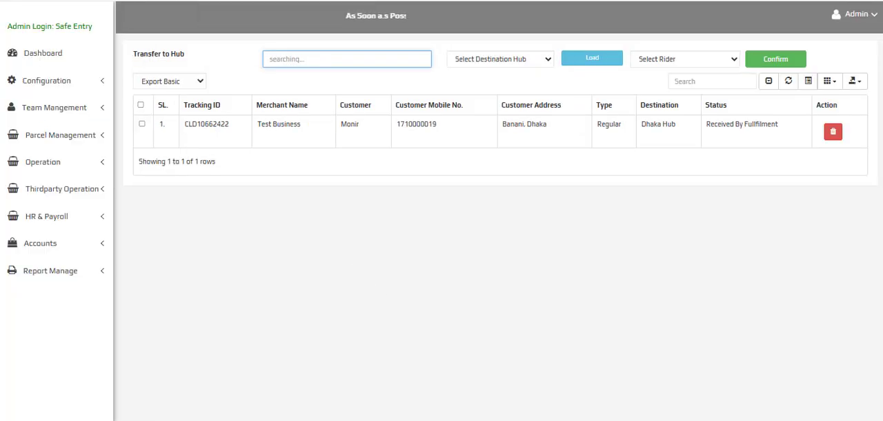
click(290, 0)
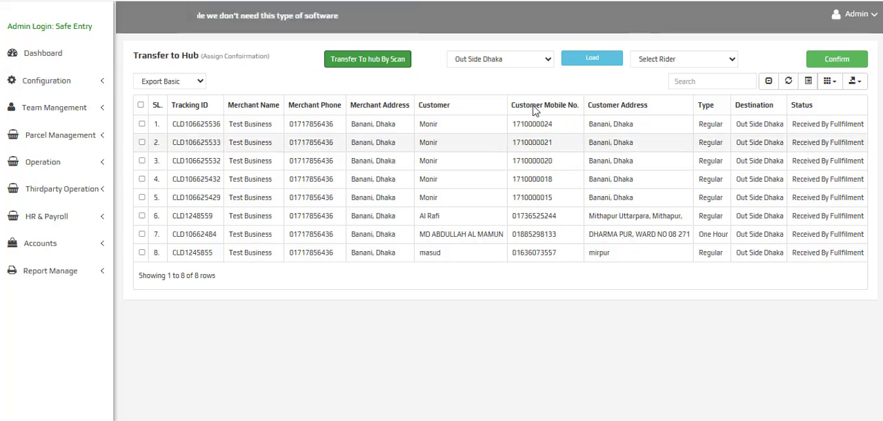
click(102, 163)
click(102, 163)
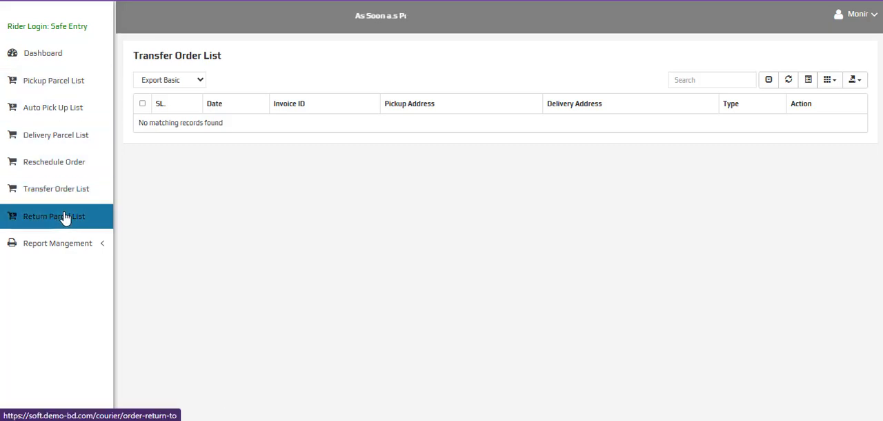
In the rider panel, open Transfer Order List and mark the Head Office delivery transfer as reached, confirming the action
click(66, 193)
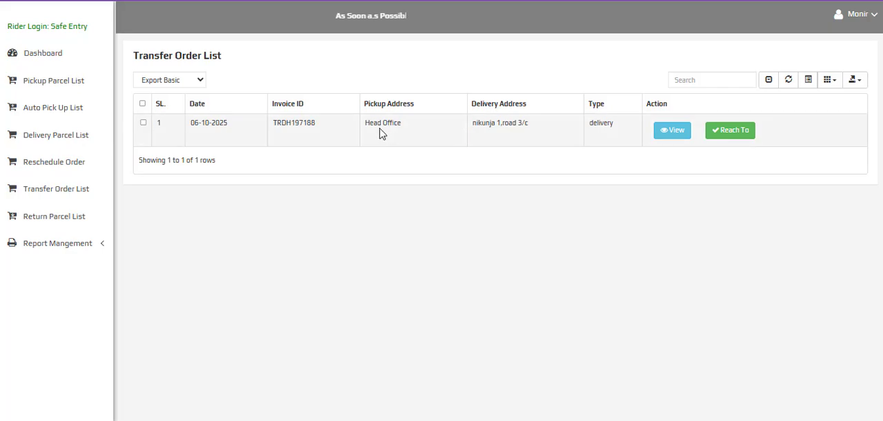
triple_click(501, 125)
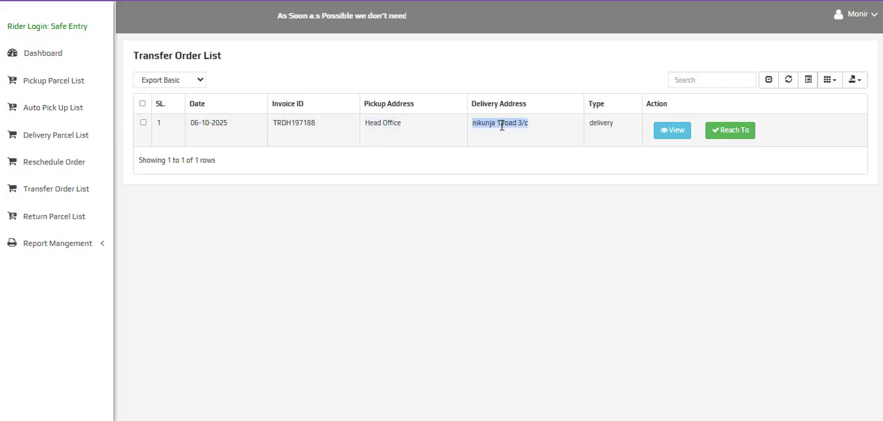
double_click(601, 122)
click(730, 131)
click(516, 76)
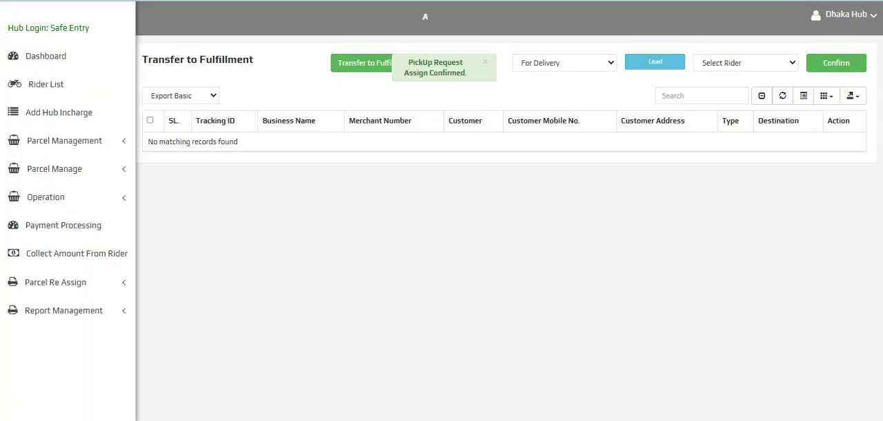
In the Dhaka Hub panel, open the Destination Hub order list and examine the tracking IDs of the transferred parcels
click(31, 200)
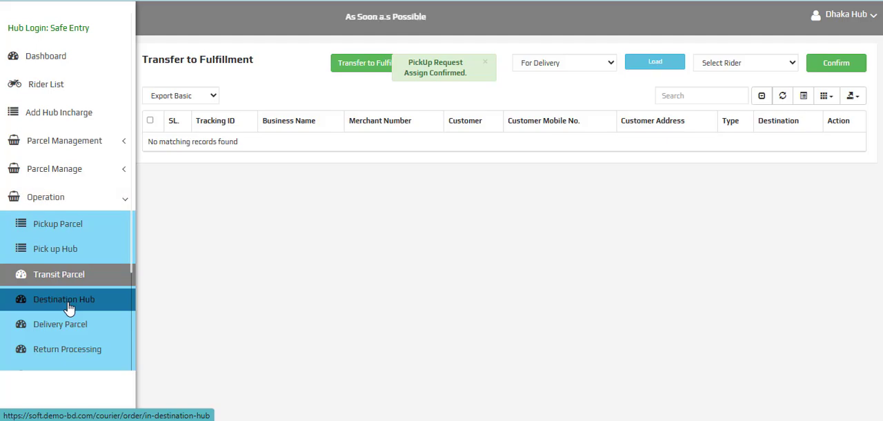
click(90, 303)
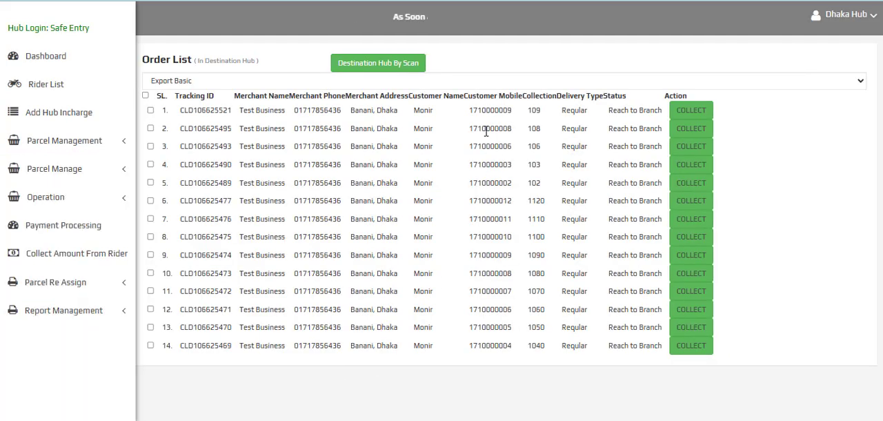
scroll(476, 149, down, 3)
scroll(225, 263, up, 1)
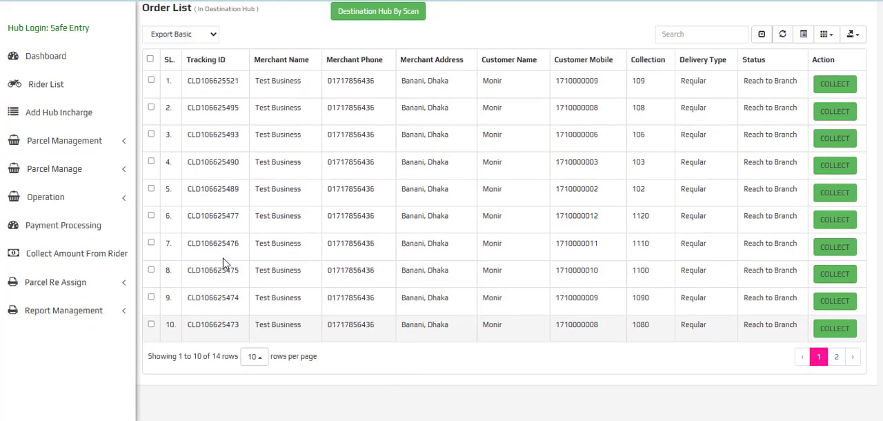
scroll(223, 264, up, 1)
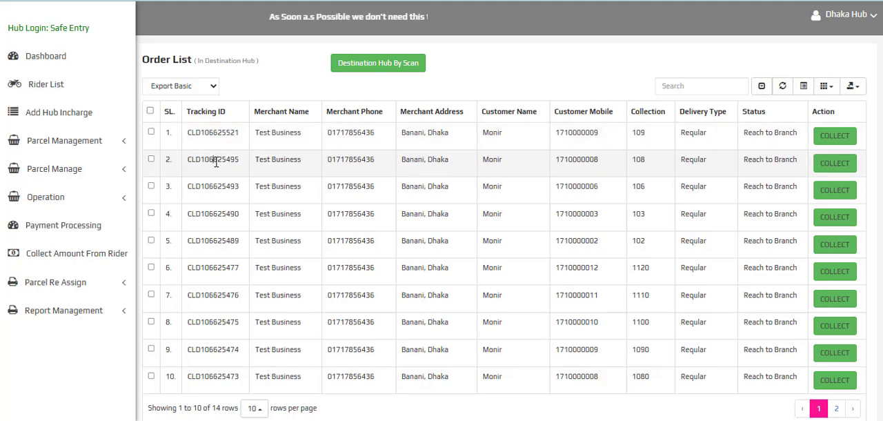
double_click(216, 162)
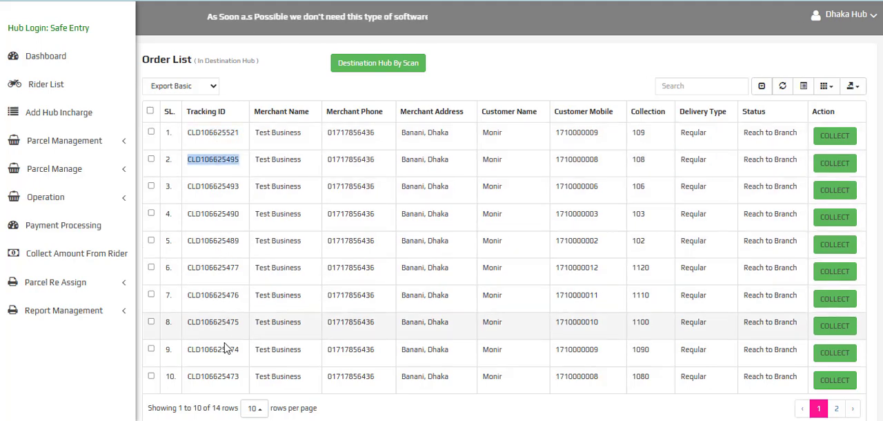
scroll(228, 366, down, 1)
scroll(227, 367, down, 3)
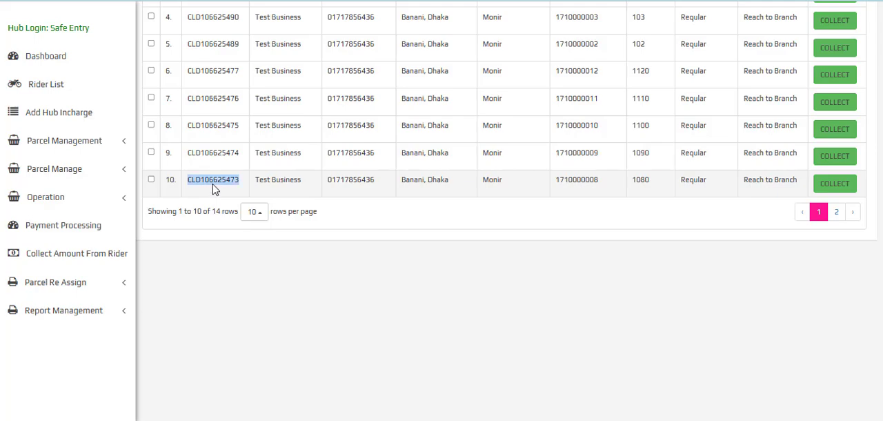
scroll(225, 184, up, 3)
double_click(224, 133)
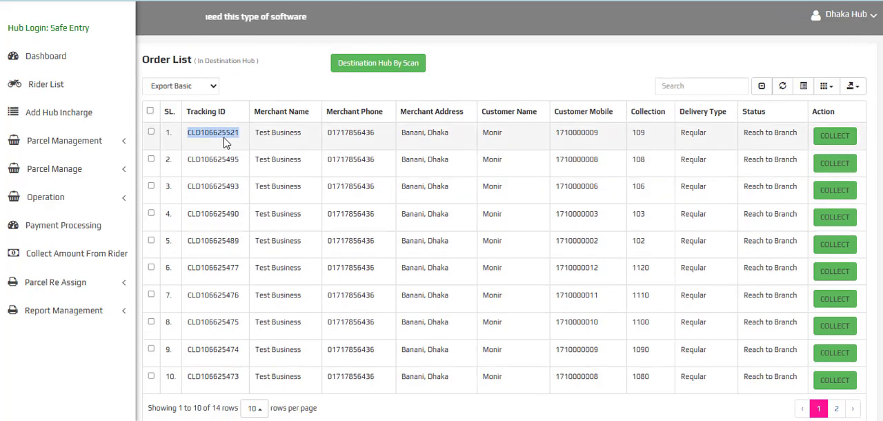
Collect all parcels listed on the first page of the Destination Hub order list and confirm their receipt
click(150, 111)
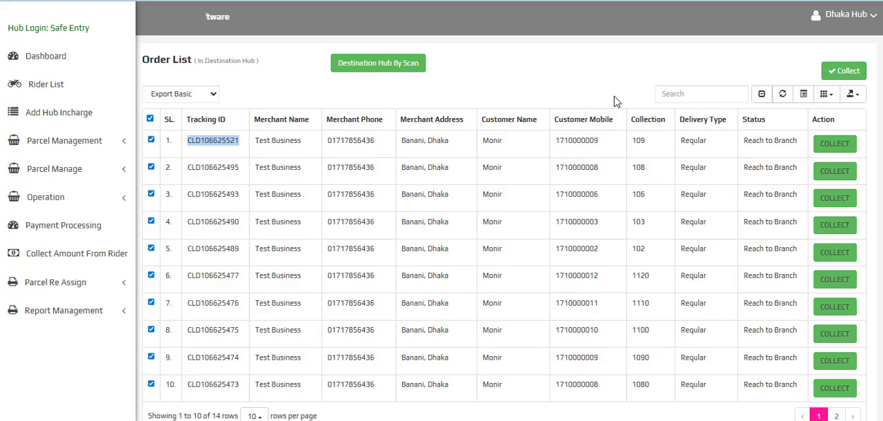
click(839, 72)
click(506, 70)
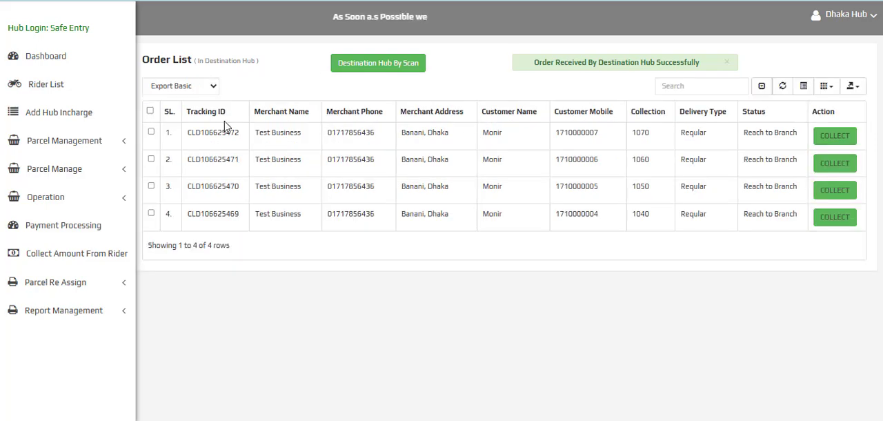
Open the Delivery Assign To Rider order list, show all its rows and compare the parcels' destination hub statuses
click(90, 197)
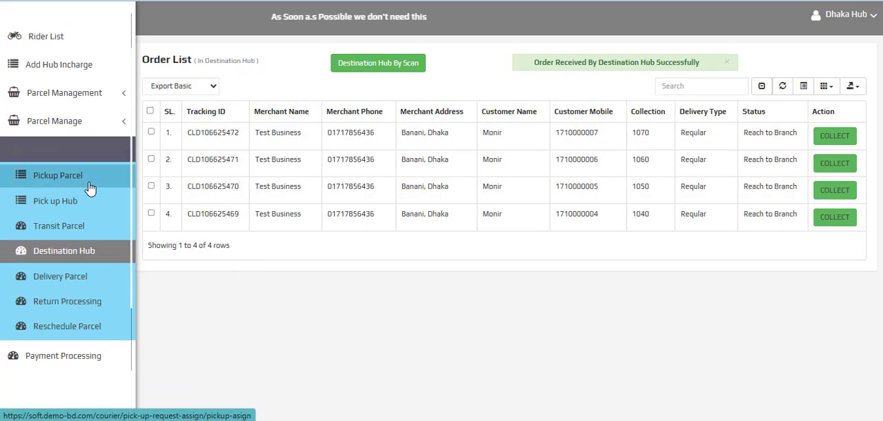
click(16, 202)
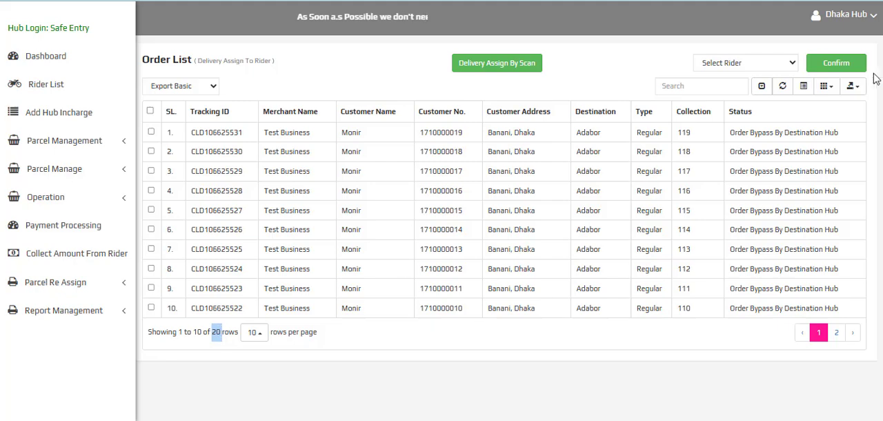
click(762, 86)
scroll(609, 99, down, 4)
scroll(609, 98, down, 1)
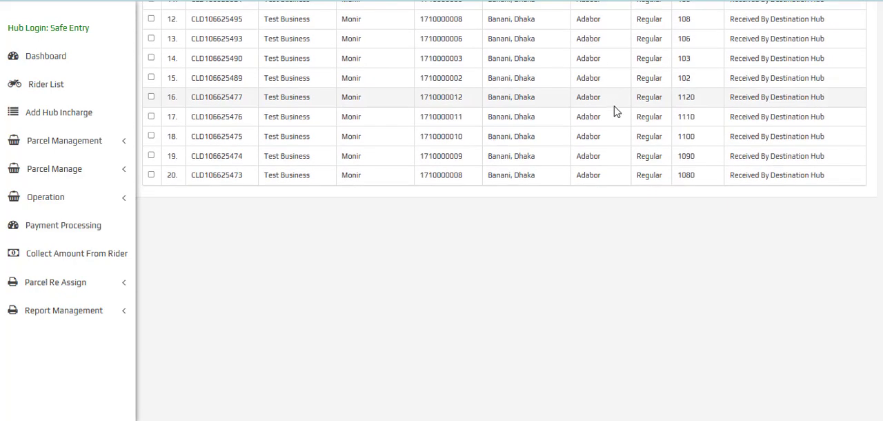
scroll(616, 110, up, 2)
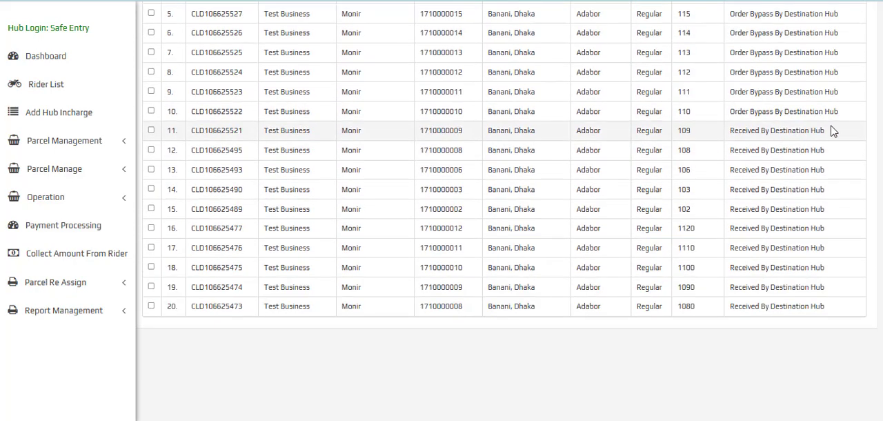
drag(831, 131, 731, 132)
scroll(734, 134, up, 2)
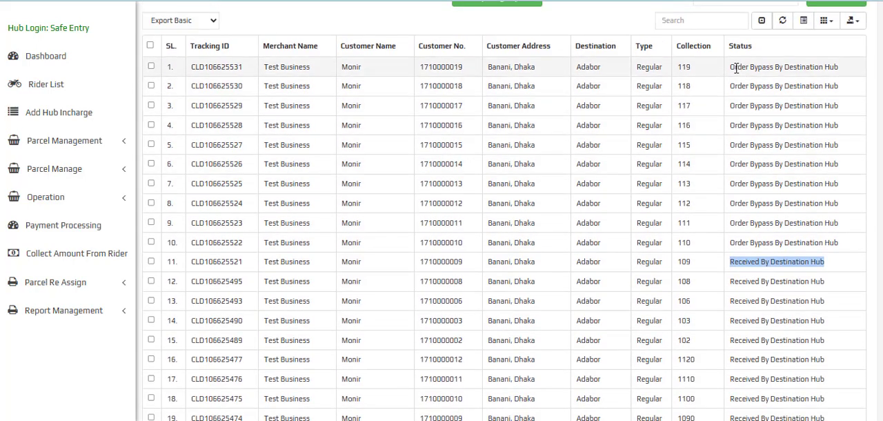
drag(736, 67, 839, 67)
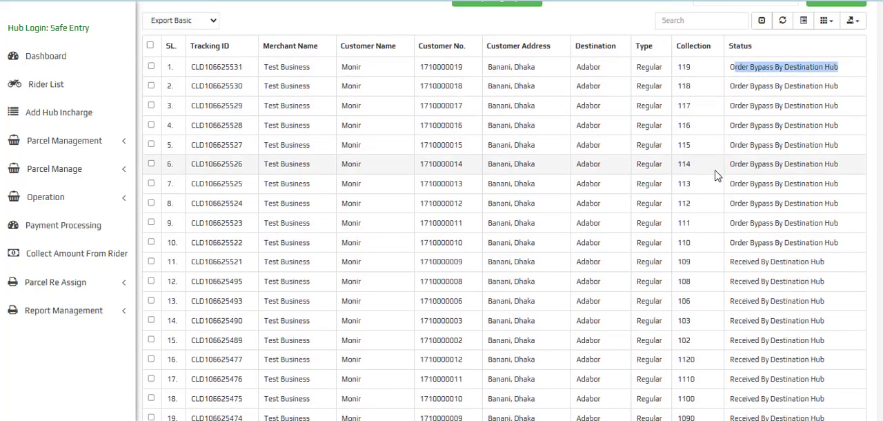
scroll(719, 176, up, 1)
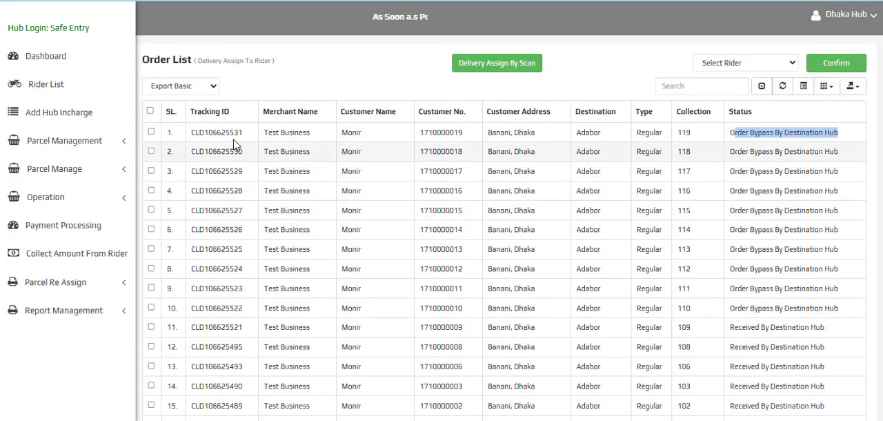
click(232, 132)
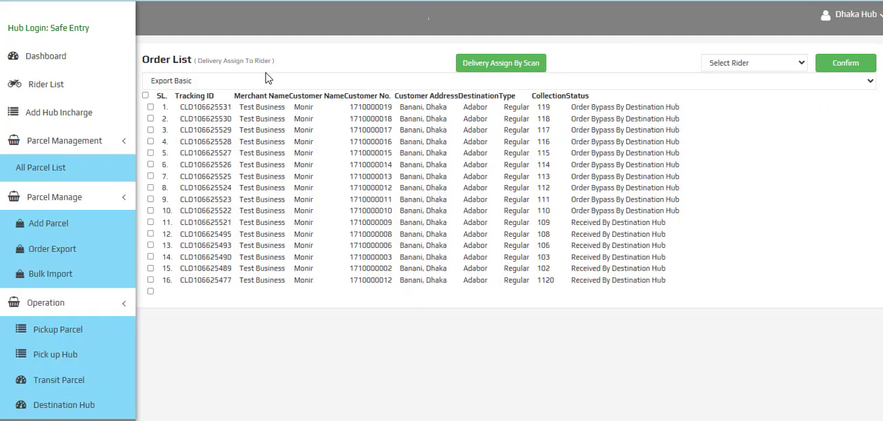
Assign all ten parcels on the first page of the list to the rider for delivery and confirm the assignment
click(151, 110)
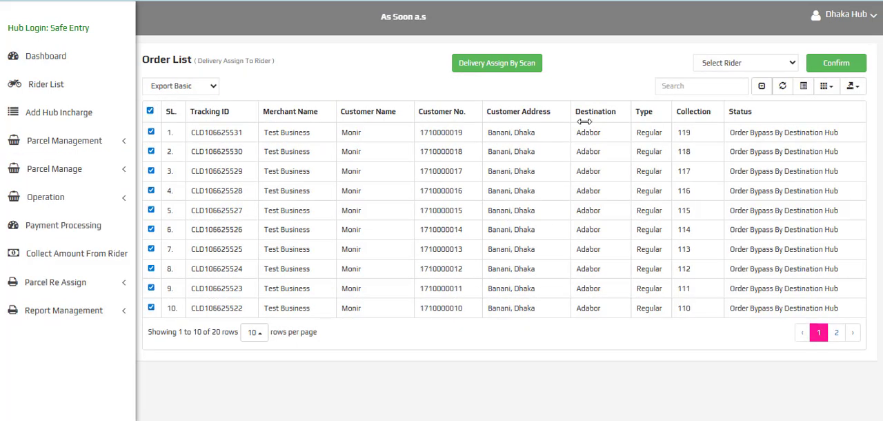
click(752, 63)
click(722, 93)
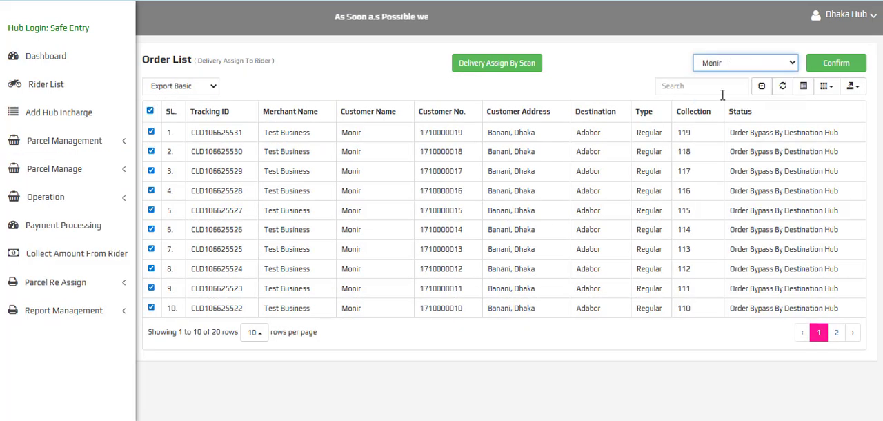
click(837, 63)
click(502, 69)
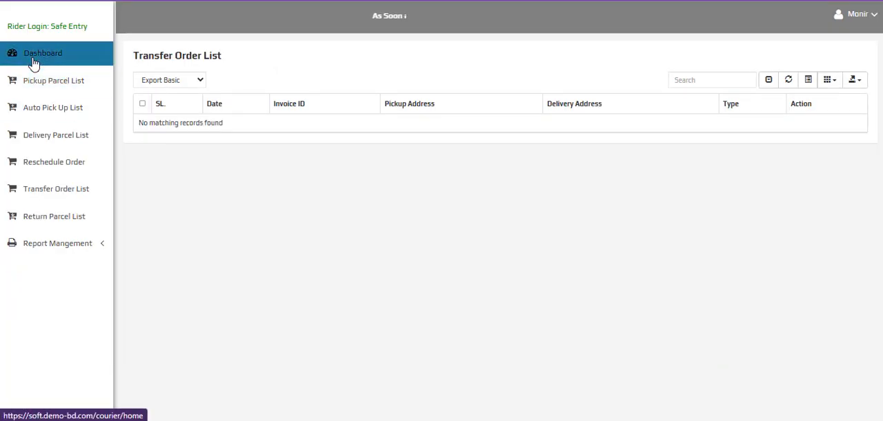
In the rider panel, view the dashboard, open the Delivery Order List and check the first parcel's tracking ID
click(33, 61)
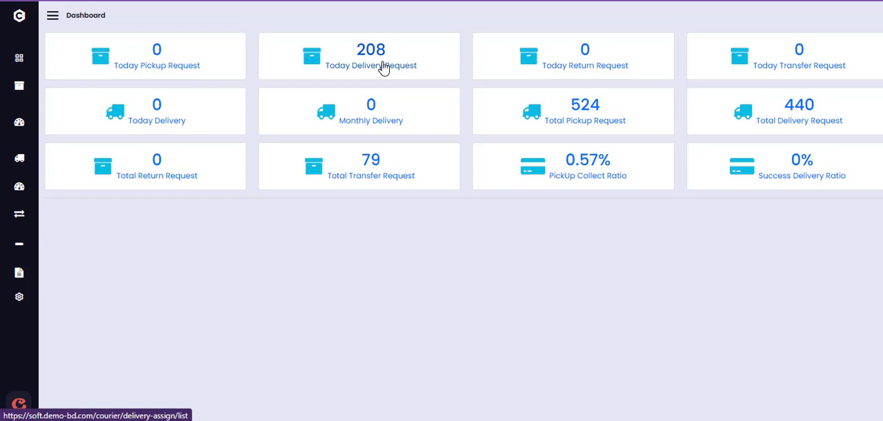
click(52, 15)
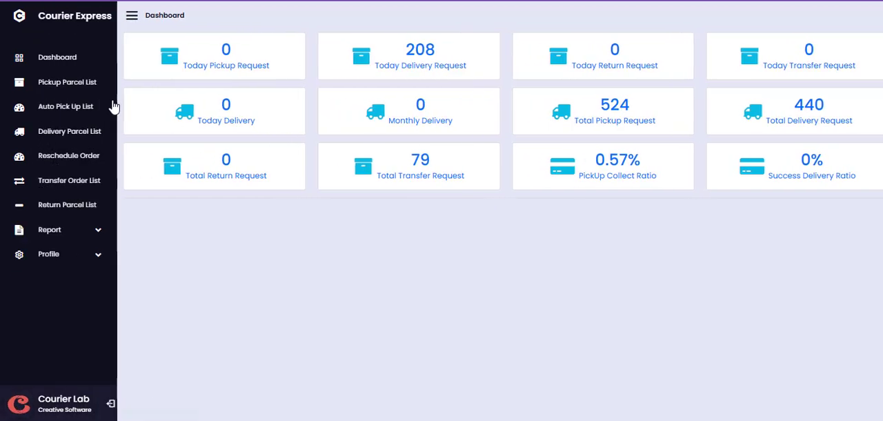
click(107, 109)
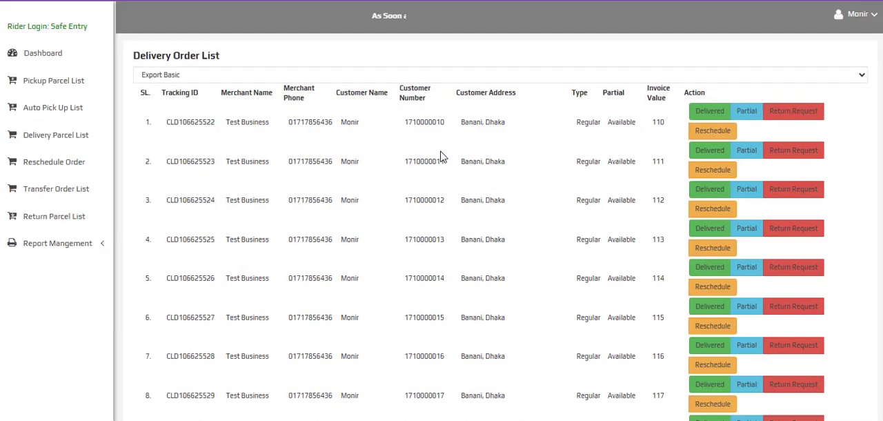
double_click(207, 122)
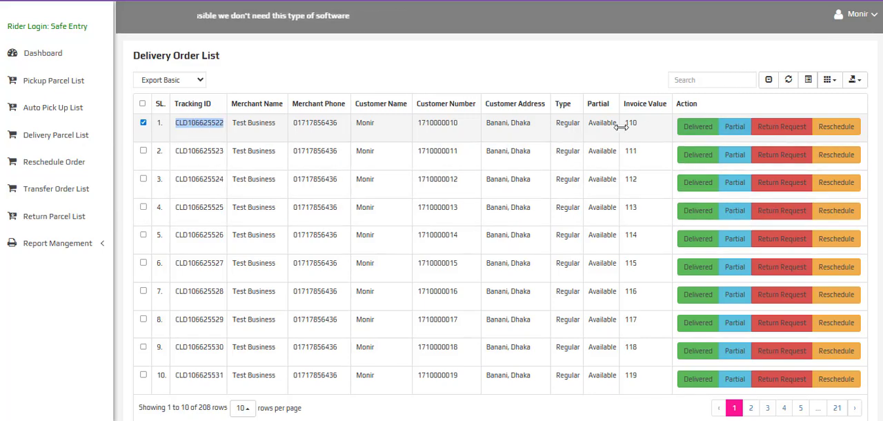
Look at the fields of the first parcel's Partial Delivery form and close it without filling it in
click(739, 129)
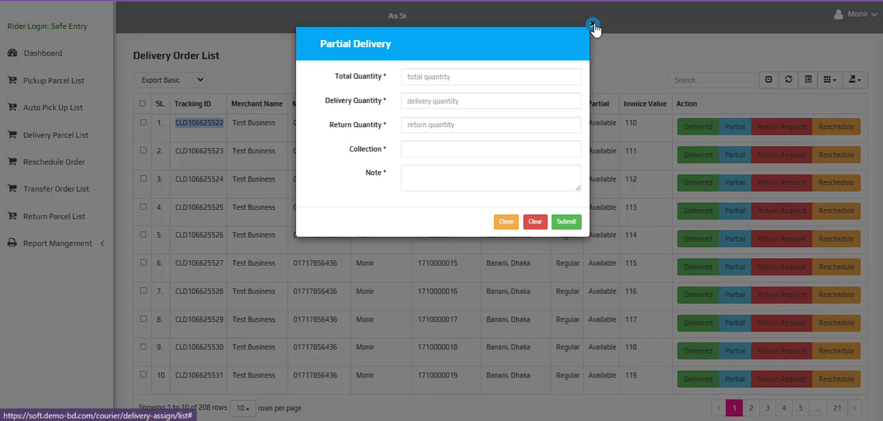
click(592, 24)
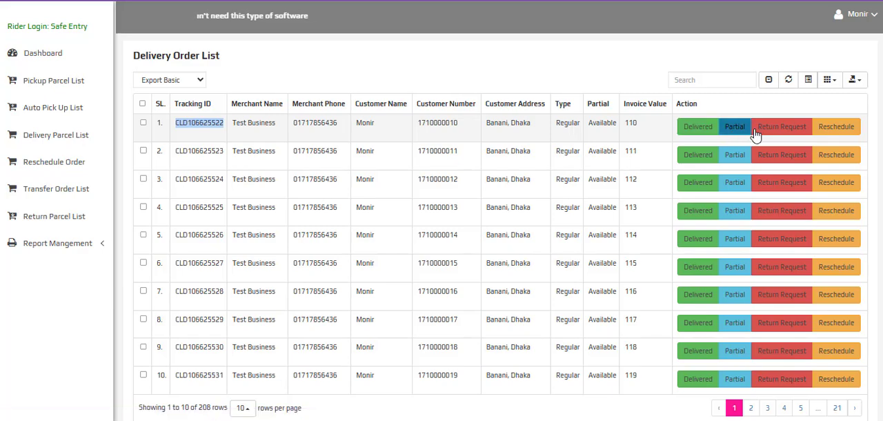
click(866, 312)
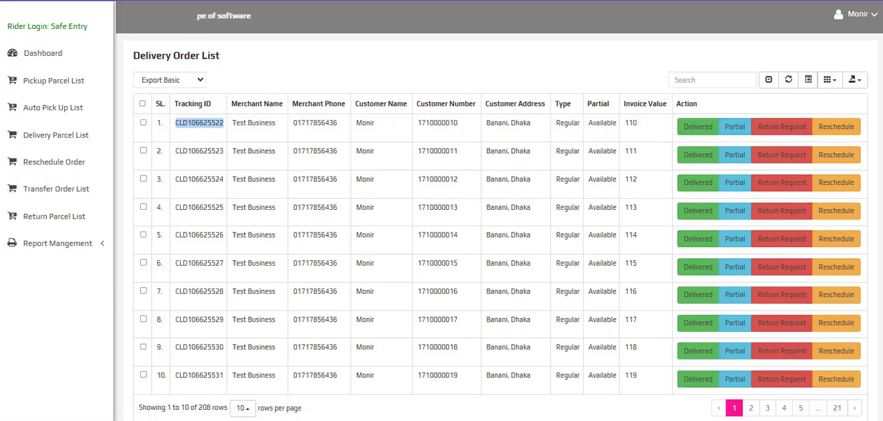
Mark the first three parcels in the Delivery Order List as delivered, one after another
click(198, 122)
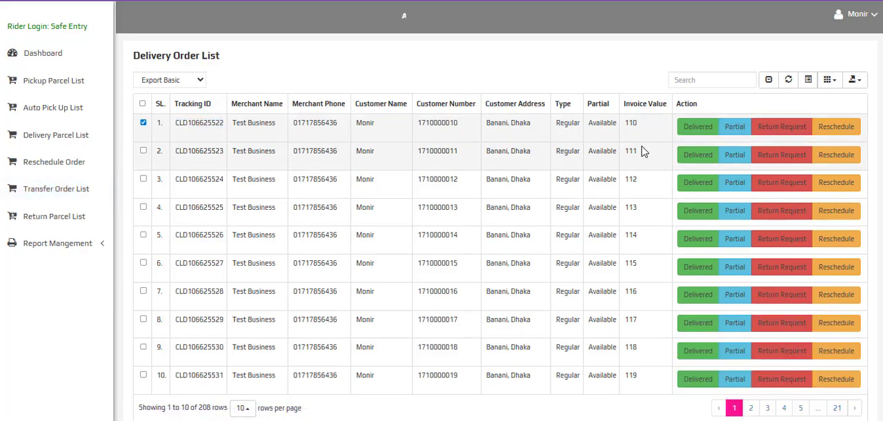
click(698, 126)
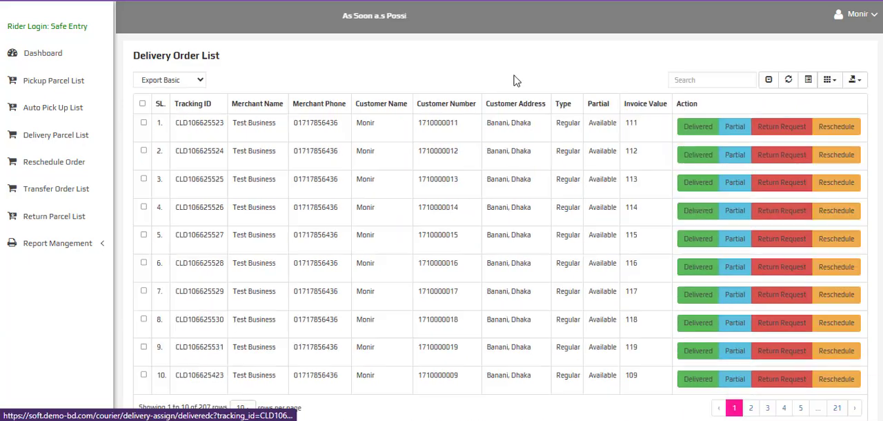
click(703, 129)
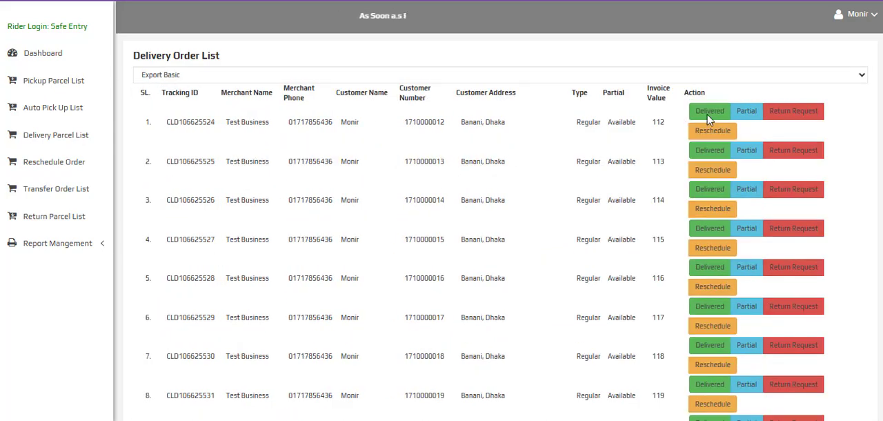
click(705, 129)
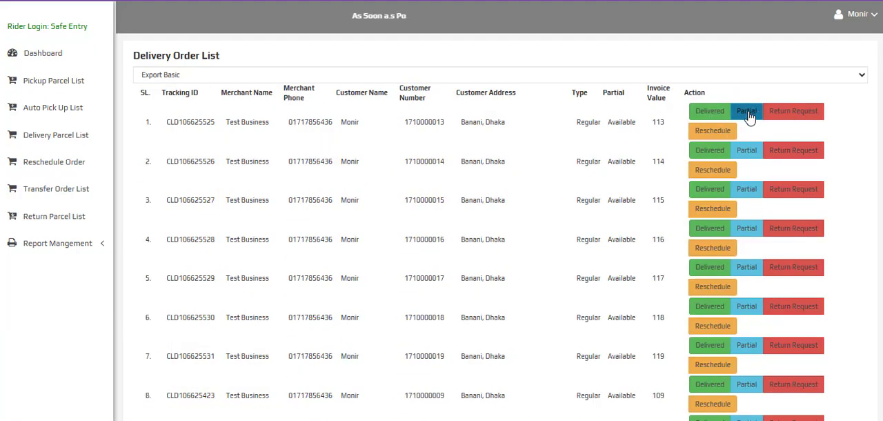
View the Partial Delivery form of the parcel with invoice value 113, close it, and submit a return request for that parcel
click(737, 128)
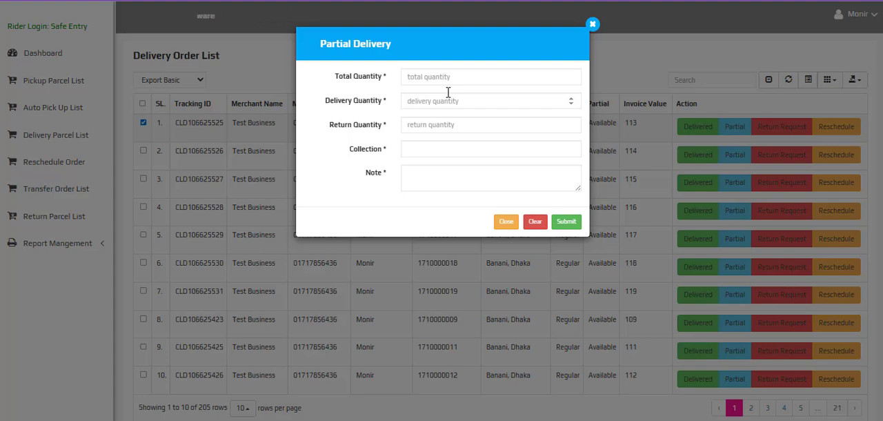
click(592, 24)
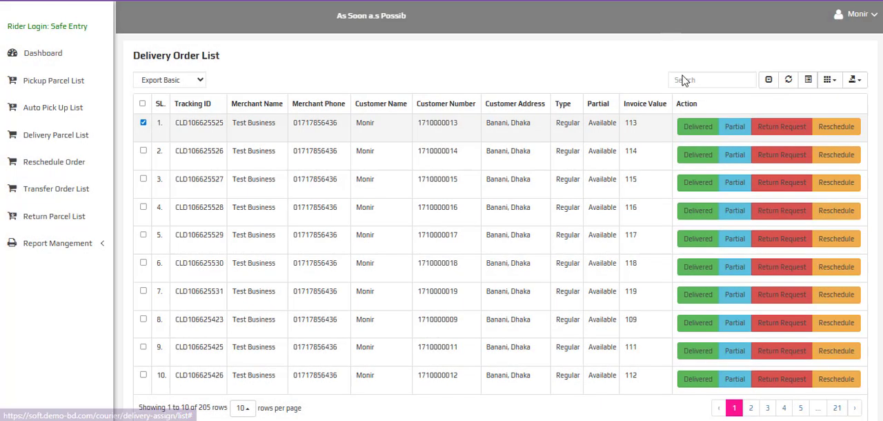
click(782, 131)
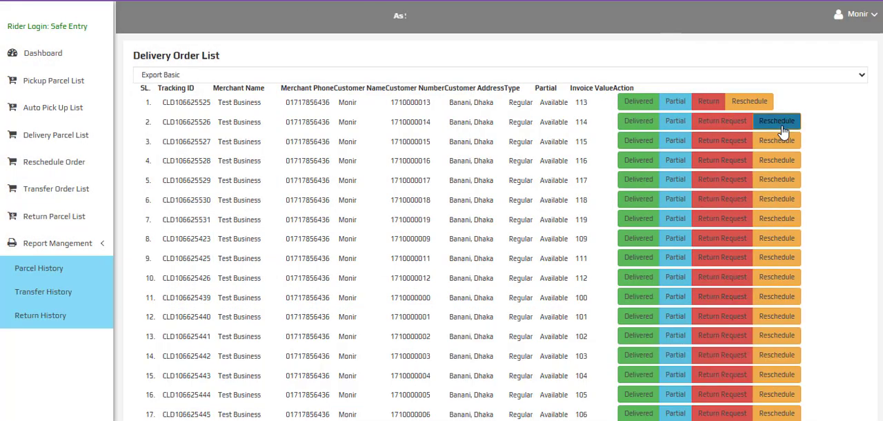
click(780, 116)
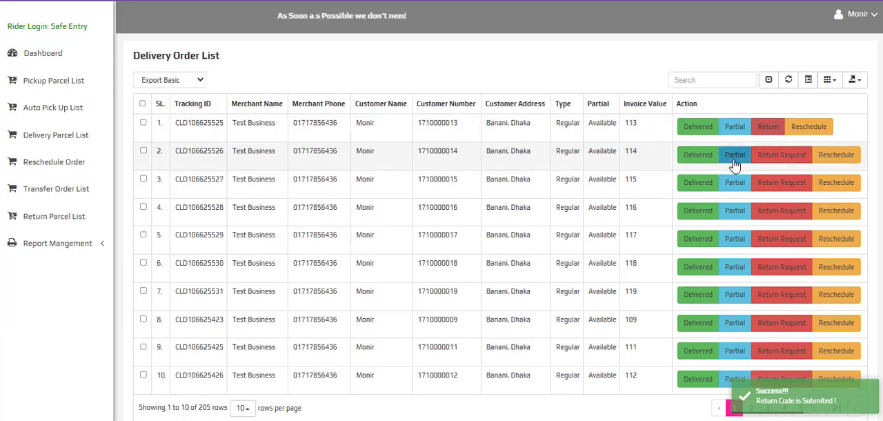
Try out the first parcel's Delivery Return form with the reason "ভুল পণ্য দিয়েছে" and close it without submitting
click(768, 126)
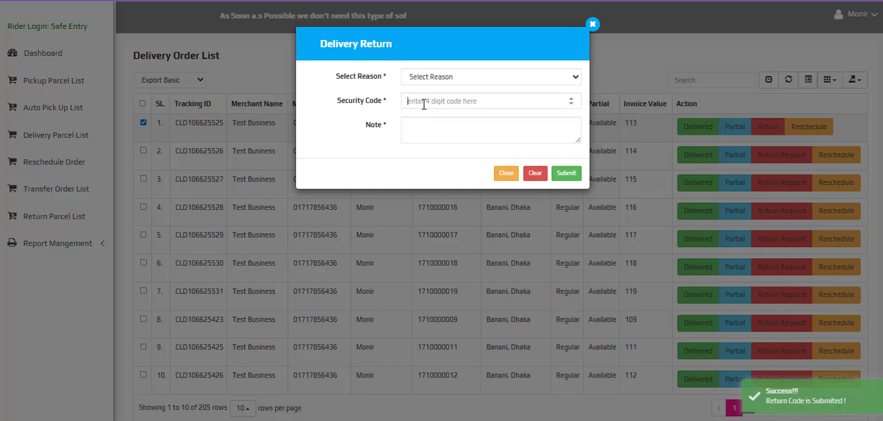
click(445, 79)
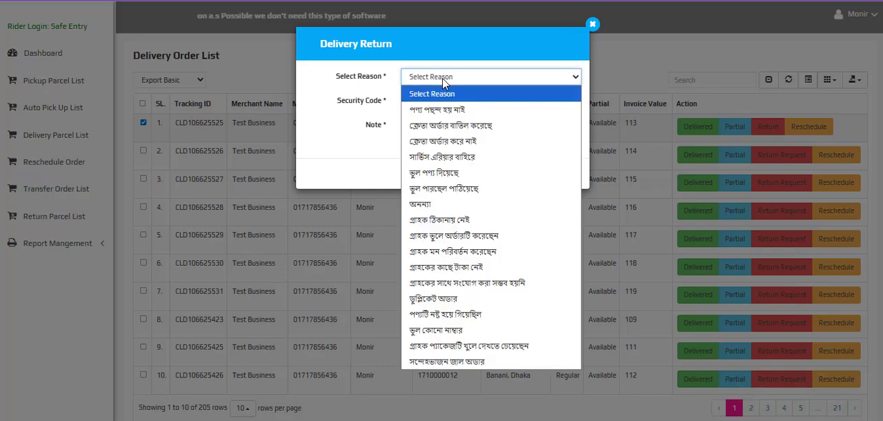
click(454, 174)
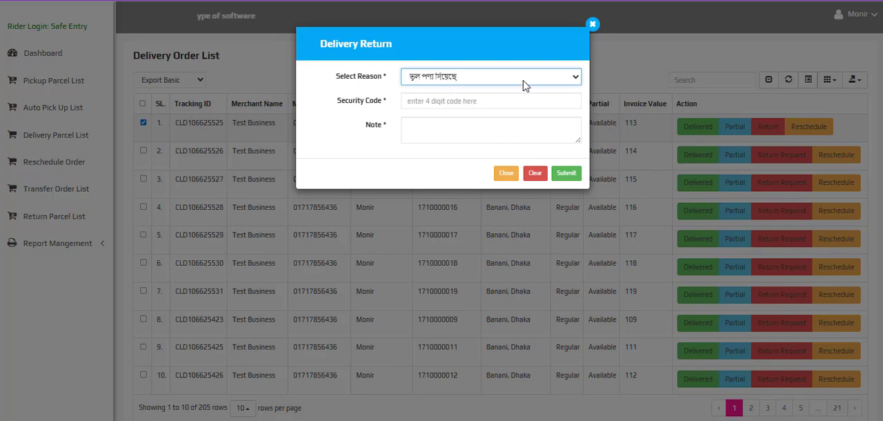
click(496, 99)
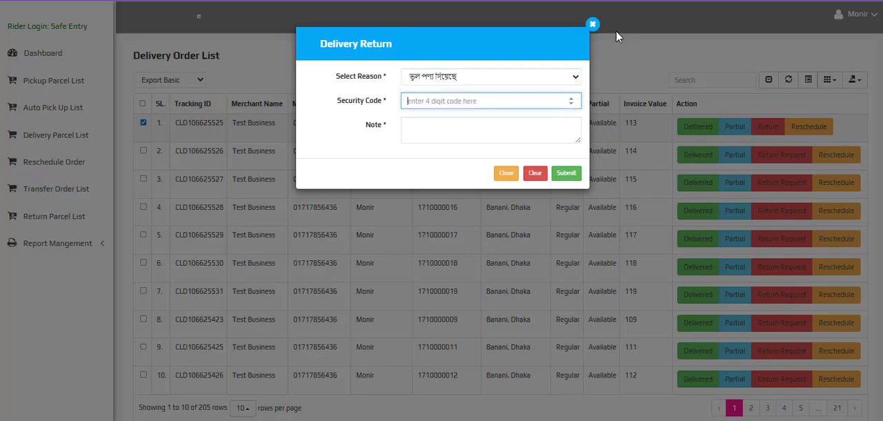
click(591, 25)
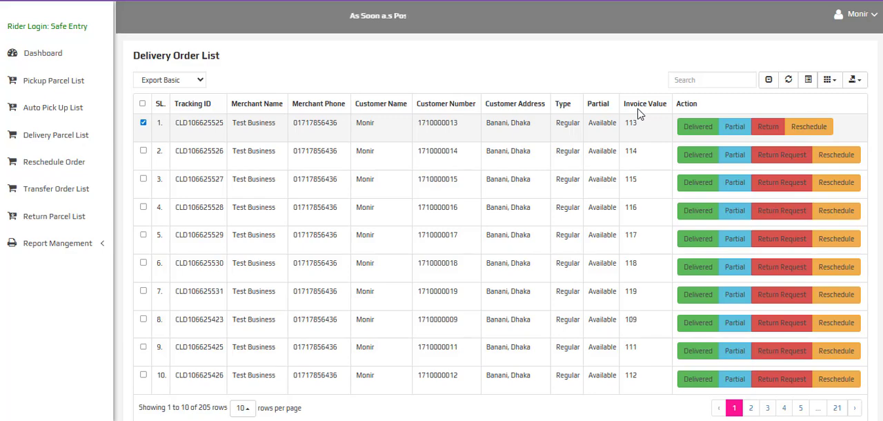
Try out the first parcel's Delivery Reschedule form with the reason "প্রাপক উক্ত ঠিকানায় থাকেন না" and date 10/10/2025, closing it without submitting
click(822, 126)
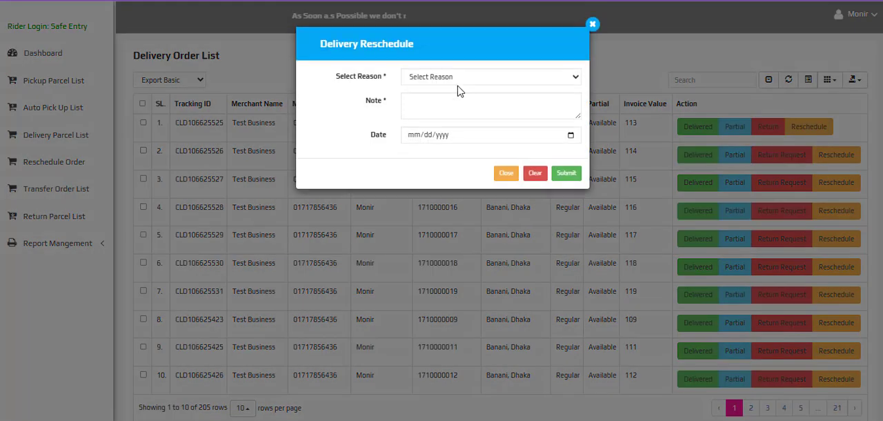
click(457, 78)
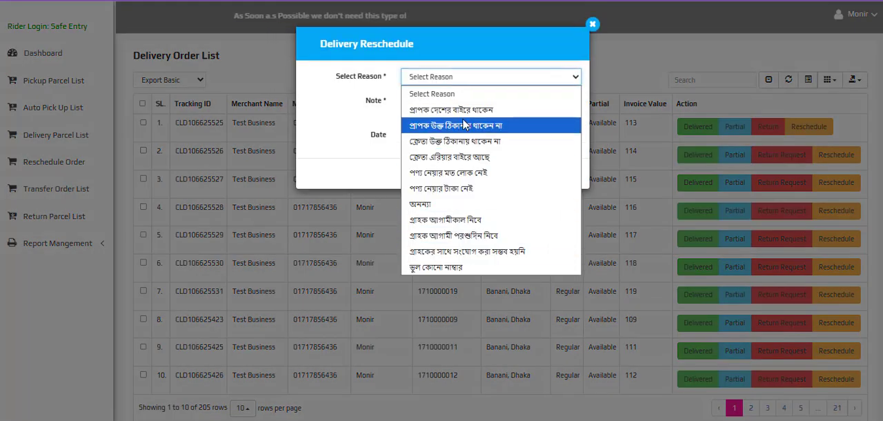
click(464, 125)
click(464, 104)
click(570, 136)
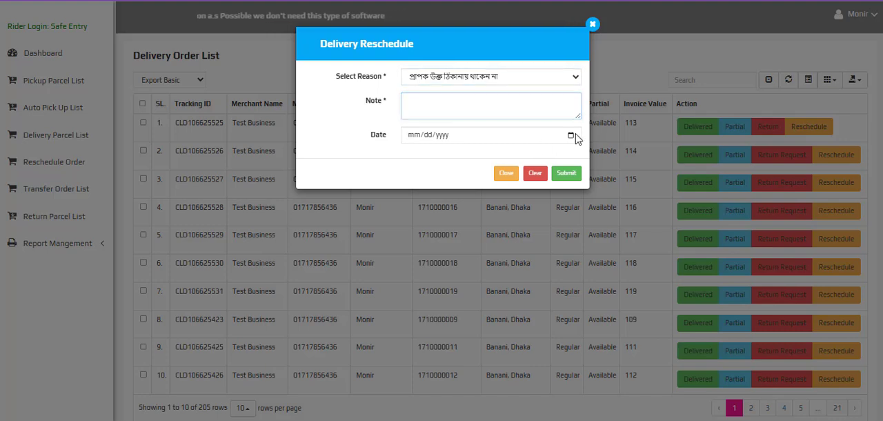
click(487, 200)
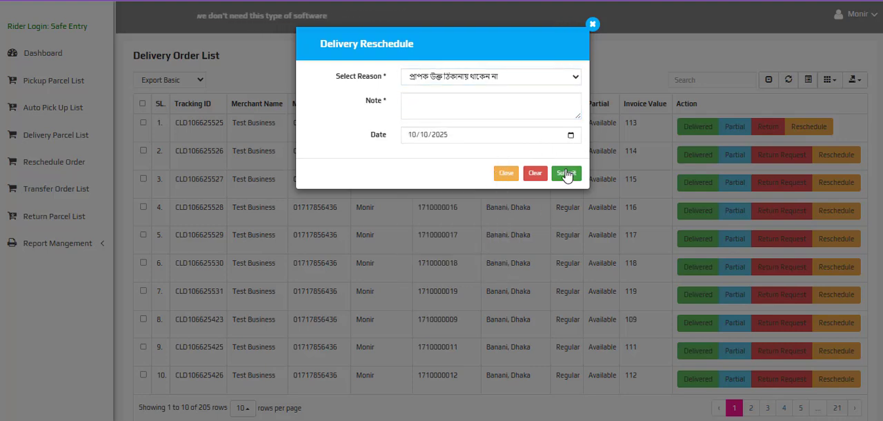
click(591, 26)
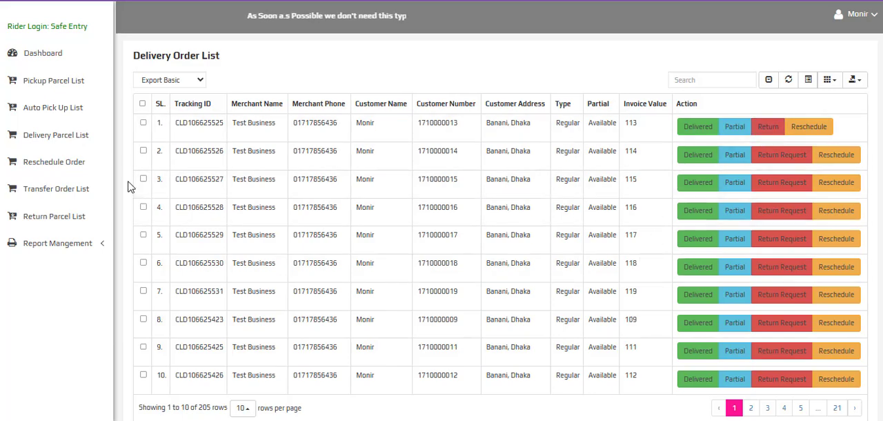
mouse_move(268, 420)
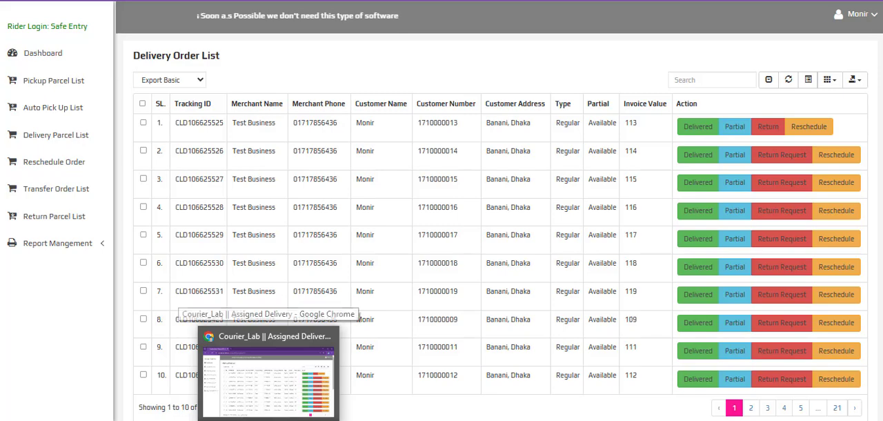
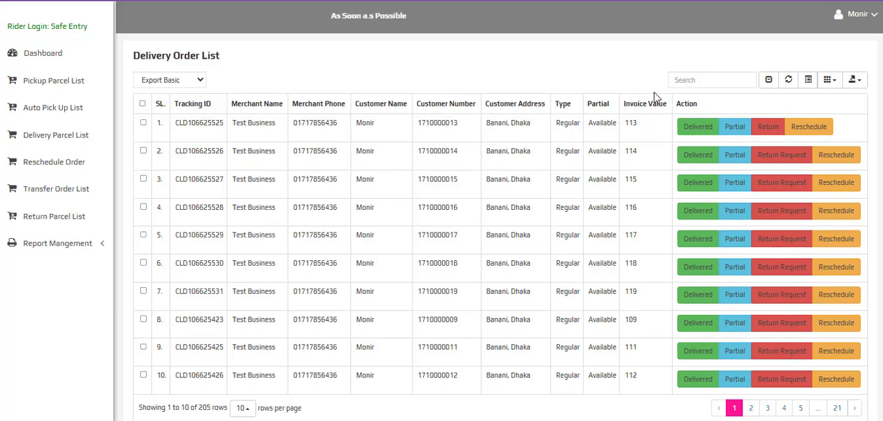
Copy the first delivery parcel's tracking ID and search for it in the admin panel's All Parcel List
double_click(188, 123)
right_click(193, 124)
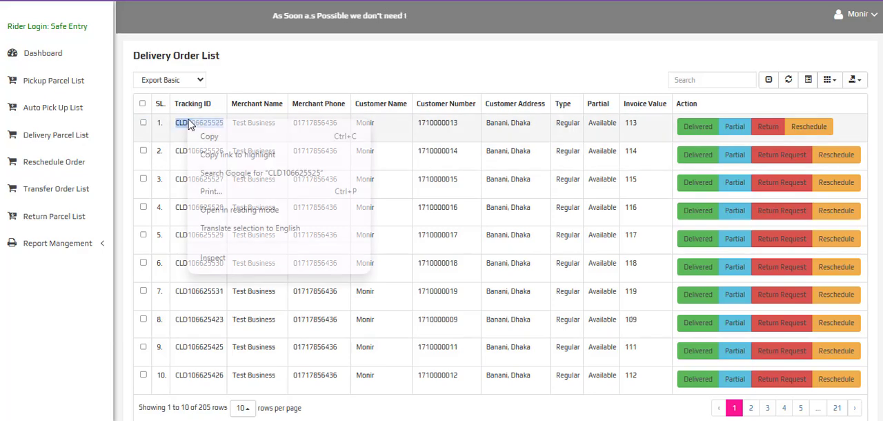
click(203, 135)
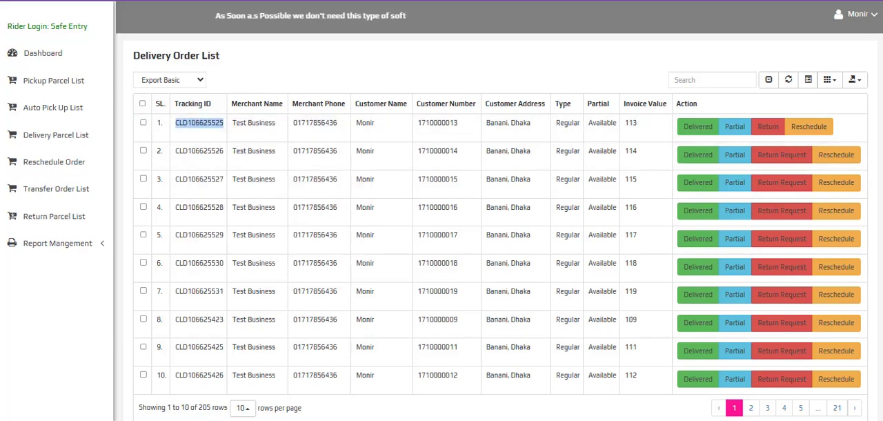
key(alt+Tab)
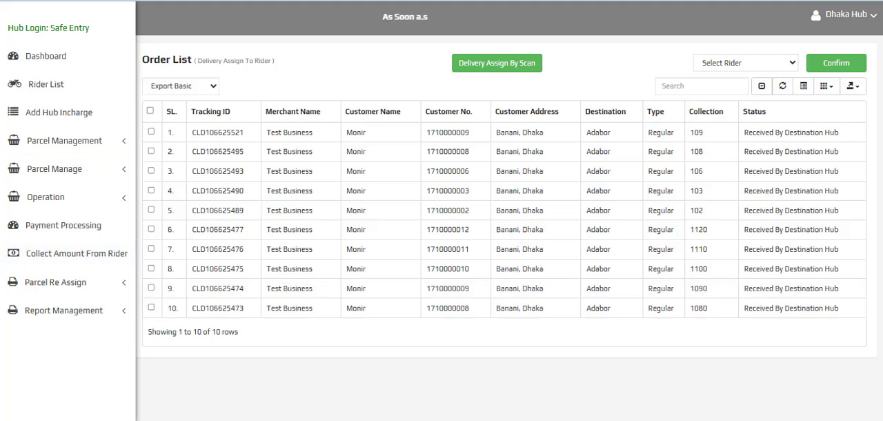
key(alt+Tab)
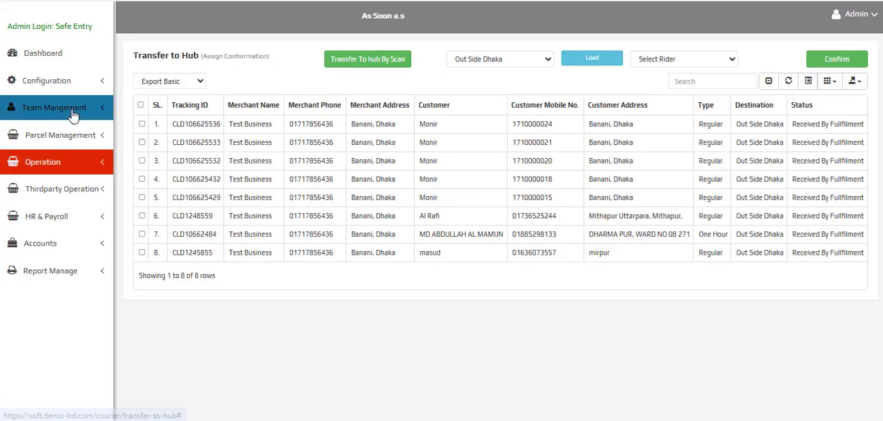
click(84, 136)
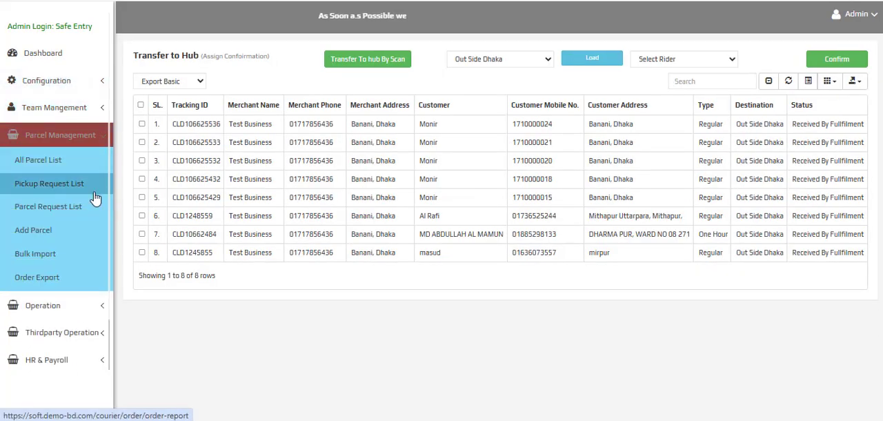
click(63, 161)
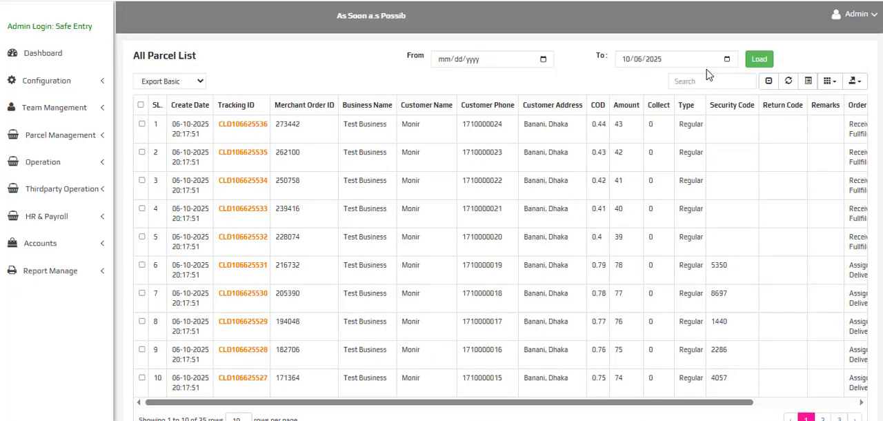
click(711, 80)
right_click(710, 80)
click(755, 203)
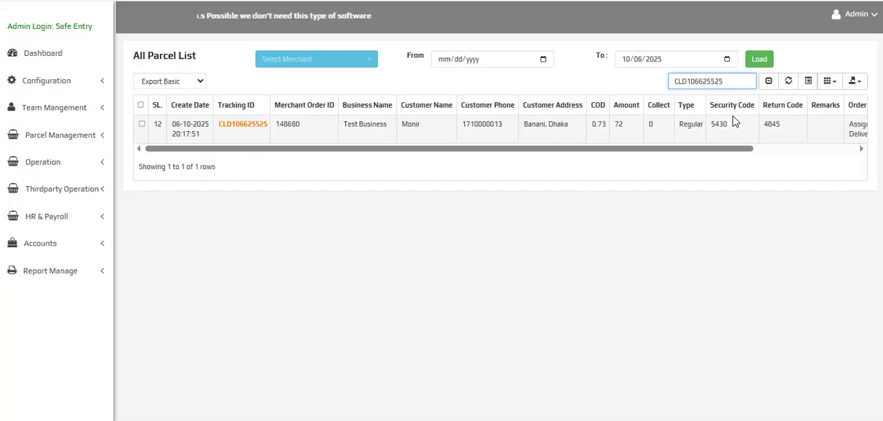
Copy the parcel's return code and submit its Delivery Return form in the rider panel with that security code and note "yyyy"
double_click(772, 124)
right_click(773, 125)
click(738, 145)
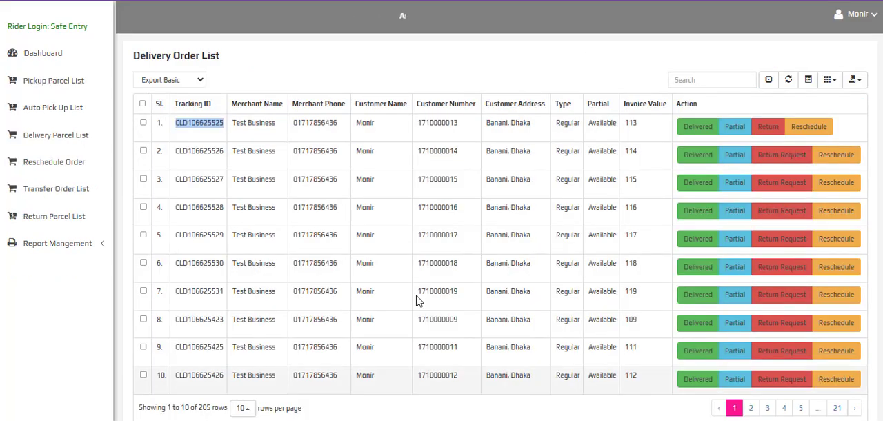
click(767, 127)
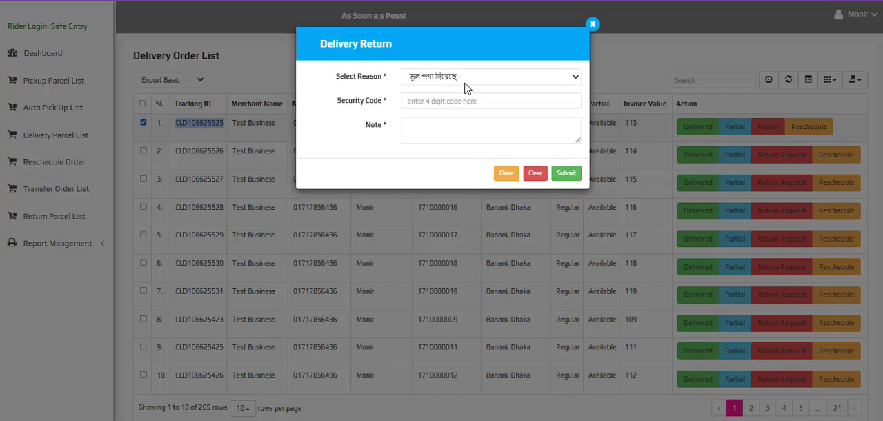
right_click(455, 102)
click(481, 187)
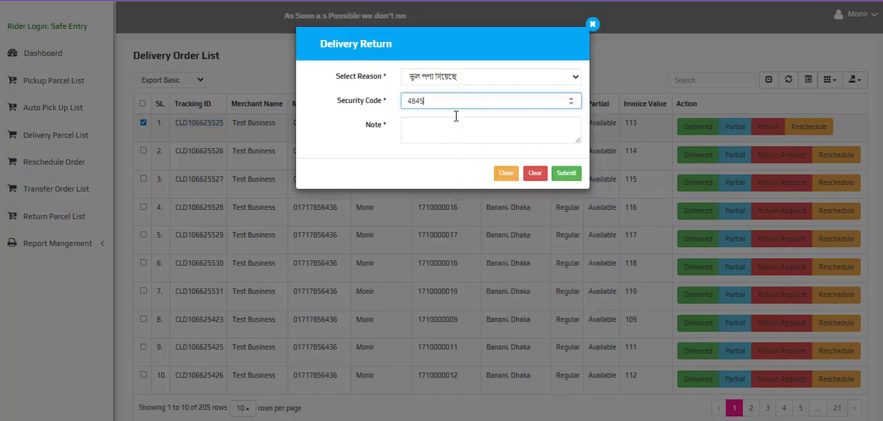
click(457, 136)
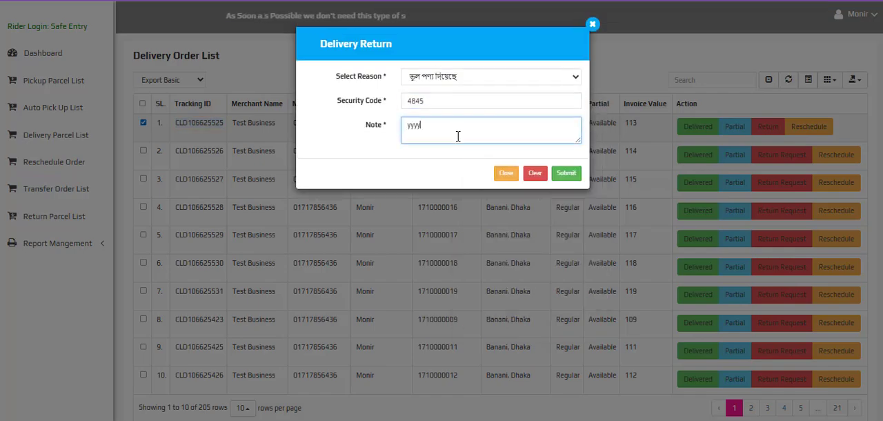
click(566, 174)
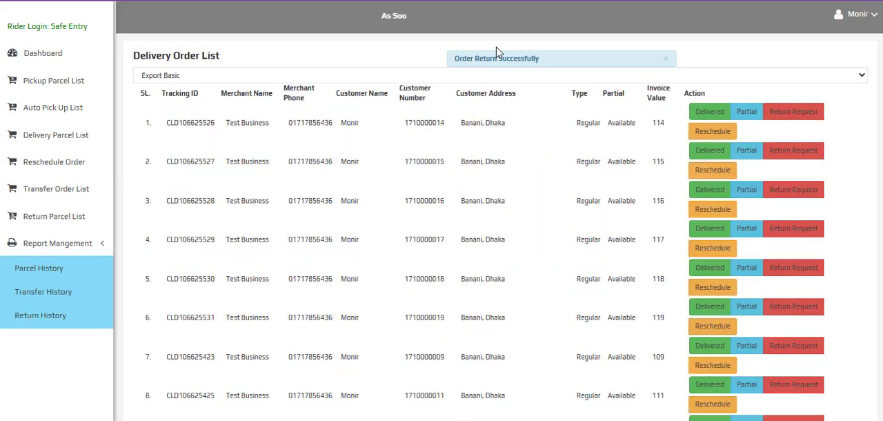
Mark the parcel with invoice value 114 as delivered in the Delivery Order List
click(712, 113)
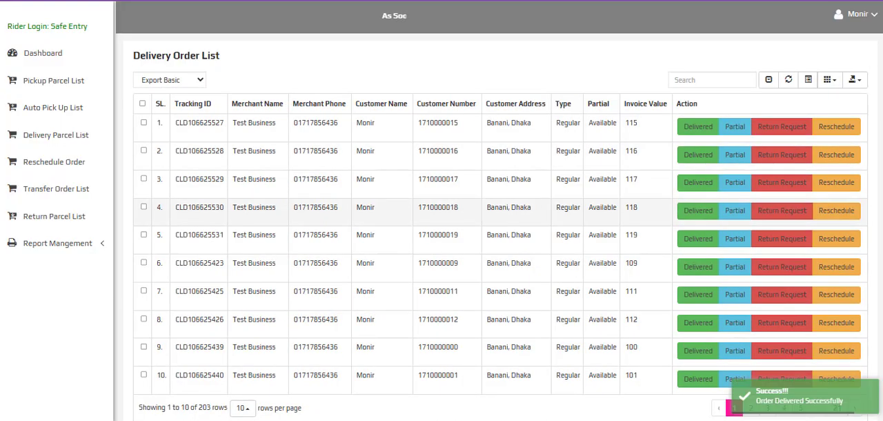
scroll(203, 249, down, 2)
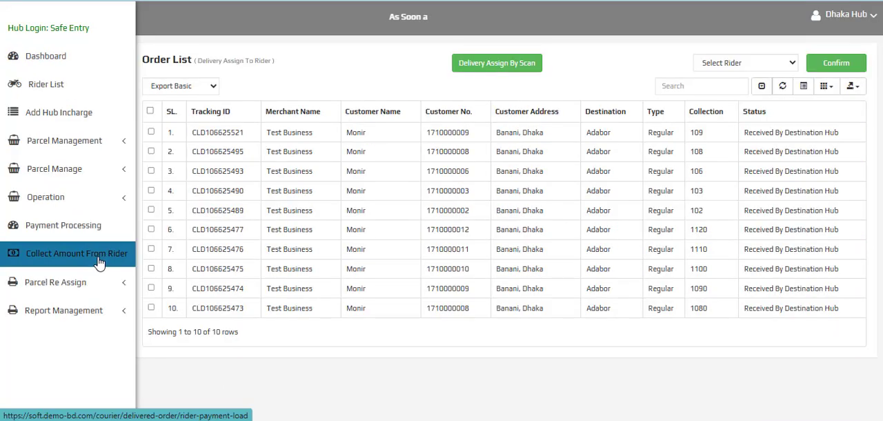
Load the rider's parcels on the hub panel's Collect Amount From Rider page
click(98, 260)
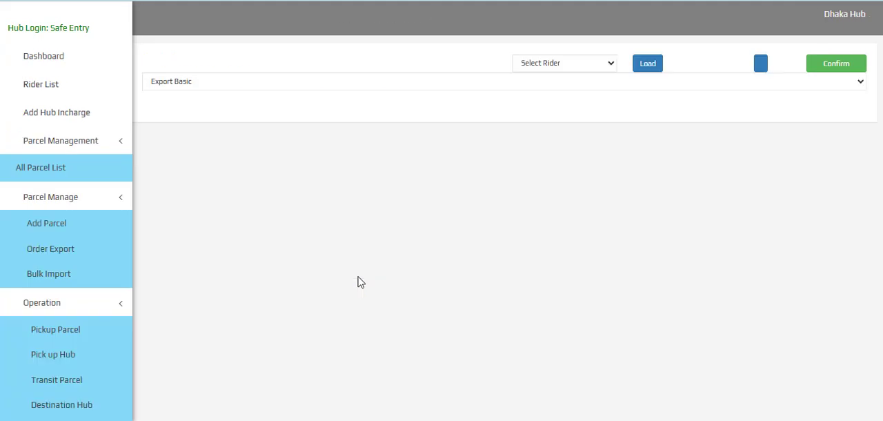
click(587, 65)
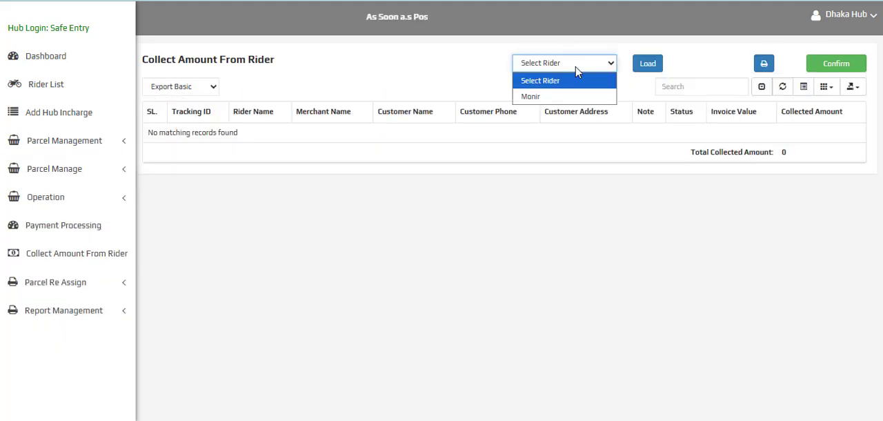
click(550, 96)
click(648, 63)
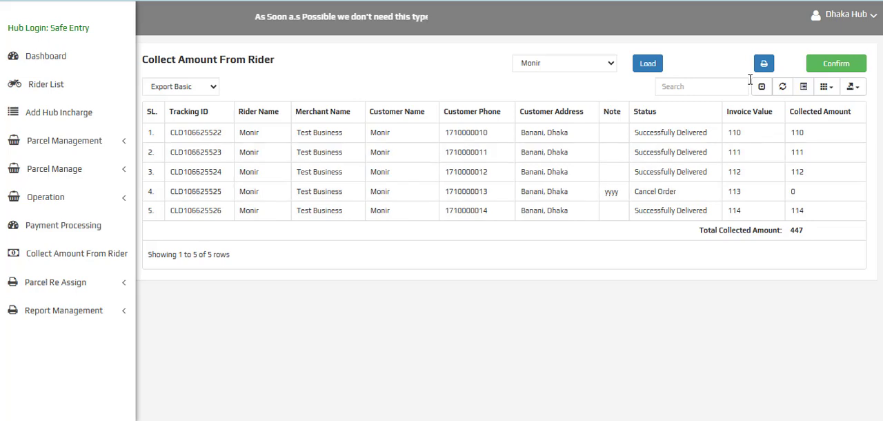
Examine the delivered and cancelled parcels' statuses, their collected amounts and the total to collect from the rider
triple_click(664, 190)
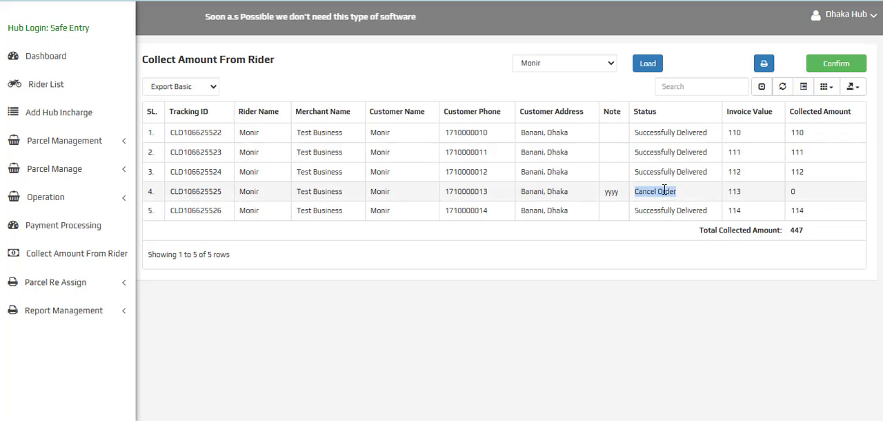
click(801, 191)
drag(639, 133, 771, 132)
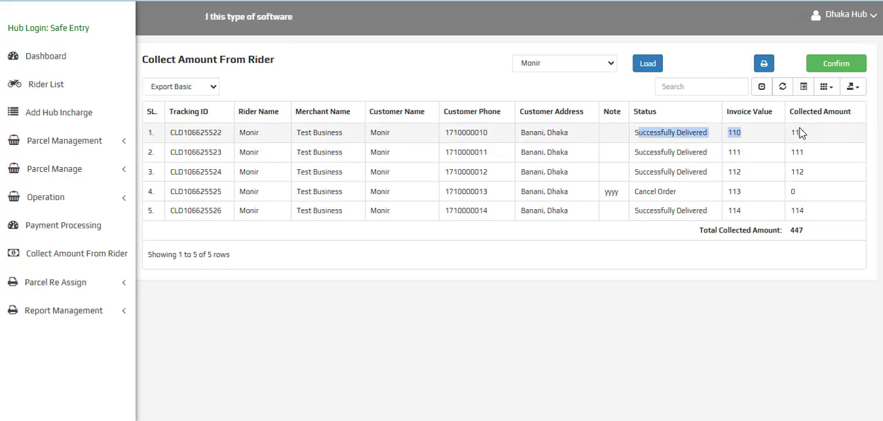
click(799, 131)
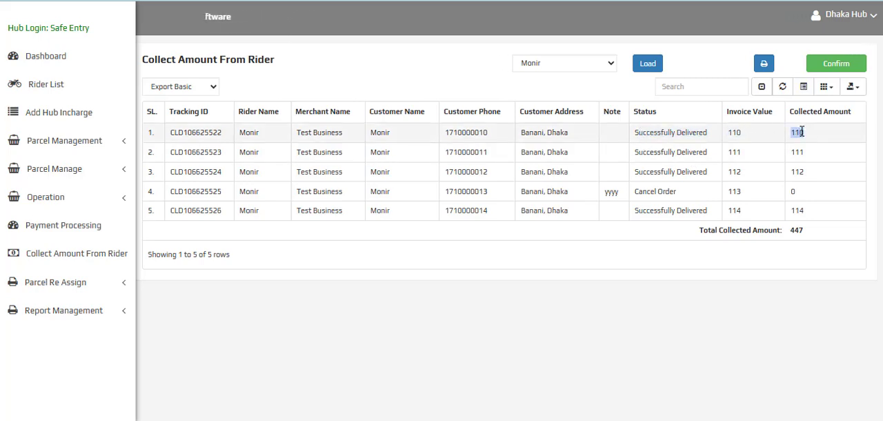
triple_click(668, 192)
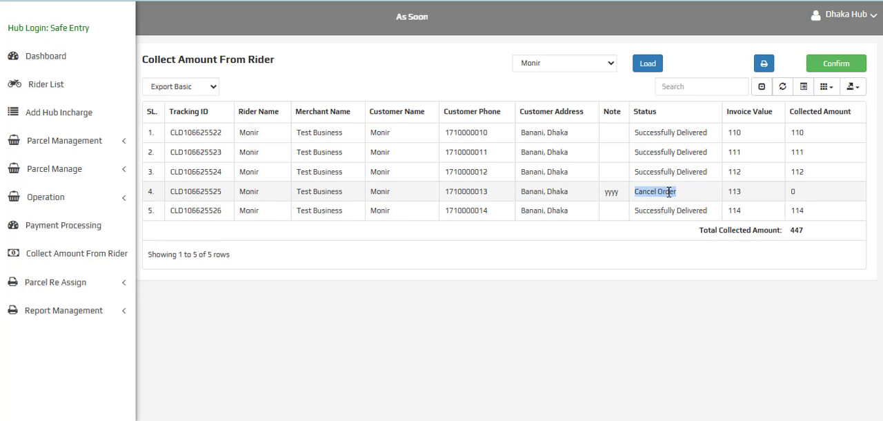
double_click(668, 209)
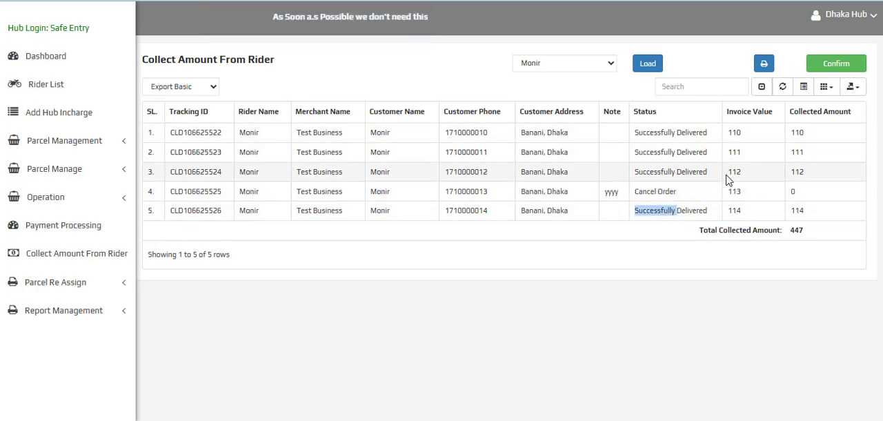
click(713, 194)
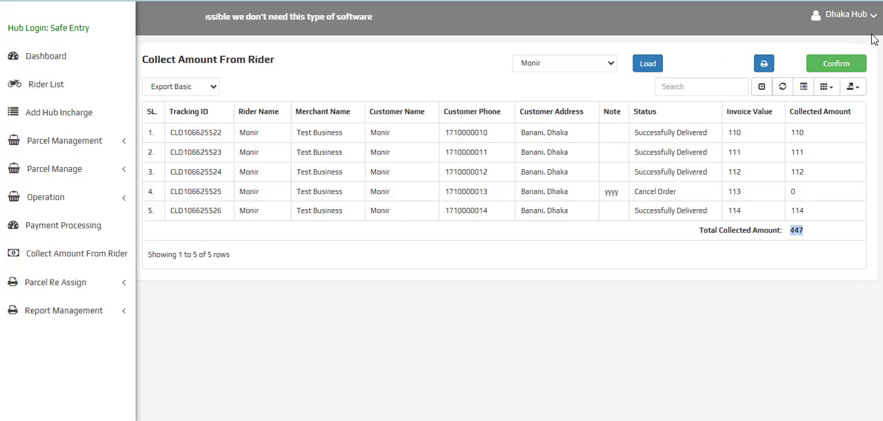
Confirm the collection from the rider and check the delivered orders' total in Payment Processing
click(837, 65)
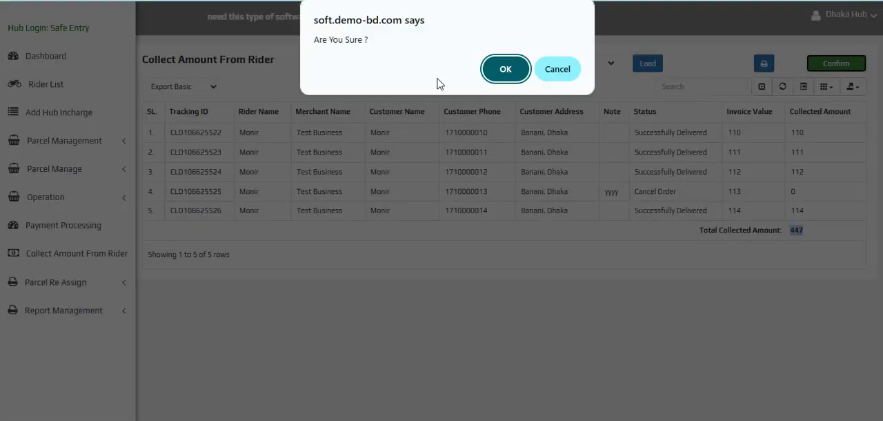
click(519, 73)
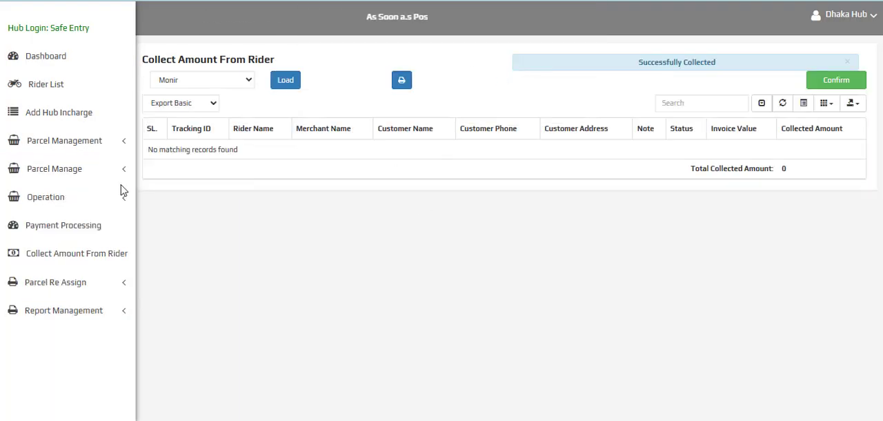
click(63, 225)
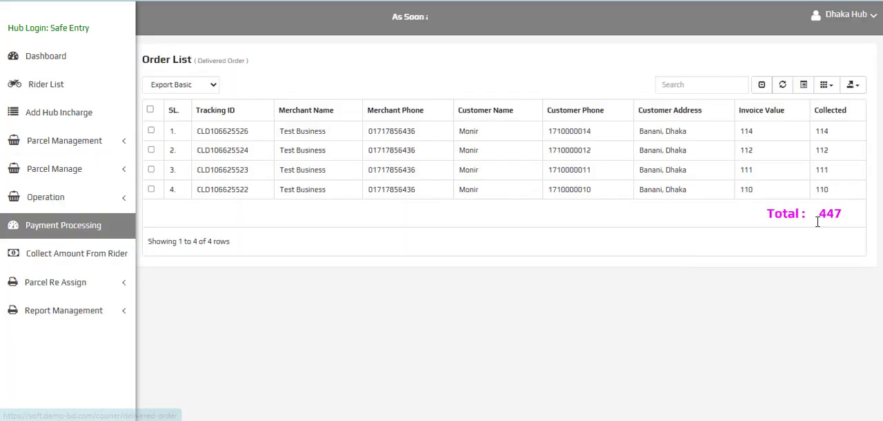
double_click(826, 216)
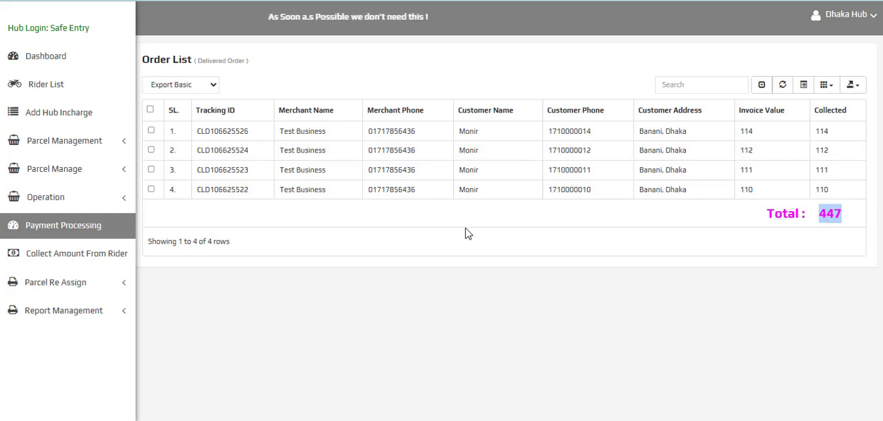
Open the hub's Reschedule Order List and examine the third parcel's note and available actions
click(76, 198)
scroll(83, 290, down, 3)
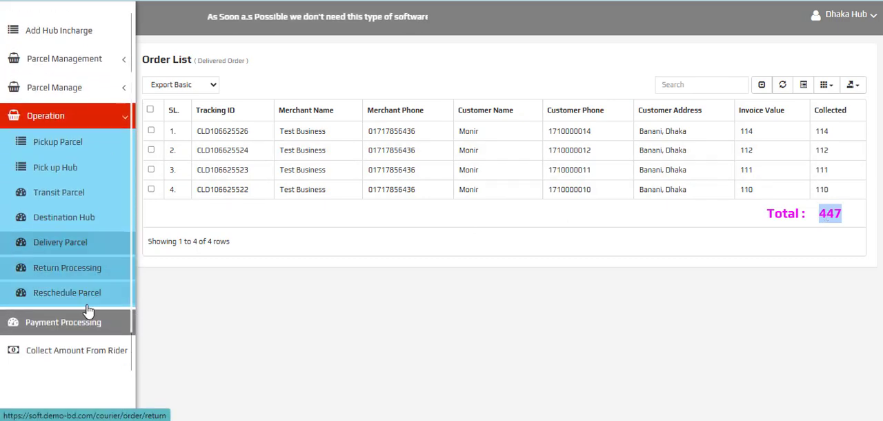
click(52, 268)
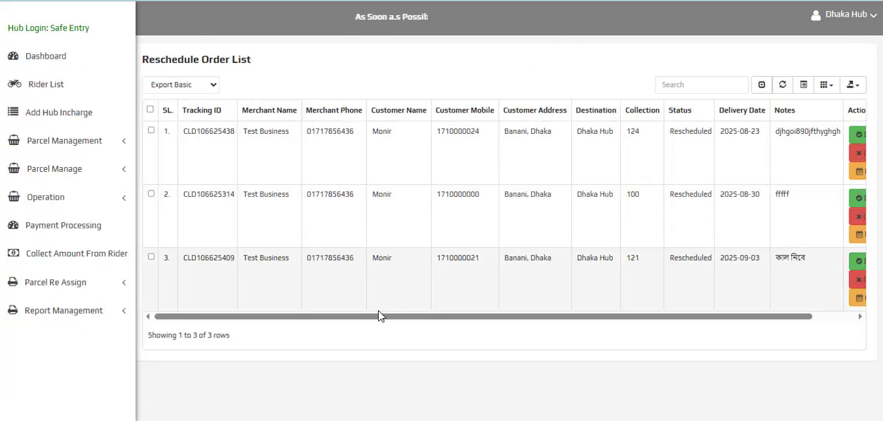
drag(378, 317, 452, 316)
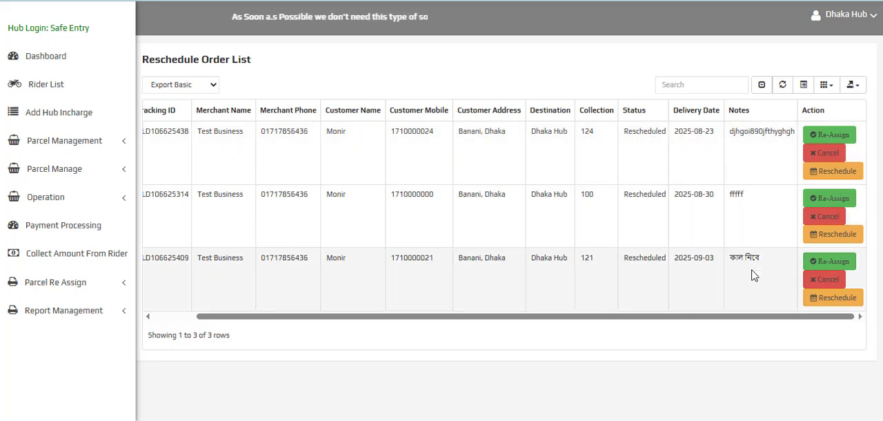
double_click(752, 257)
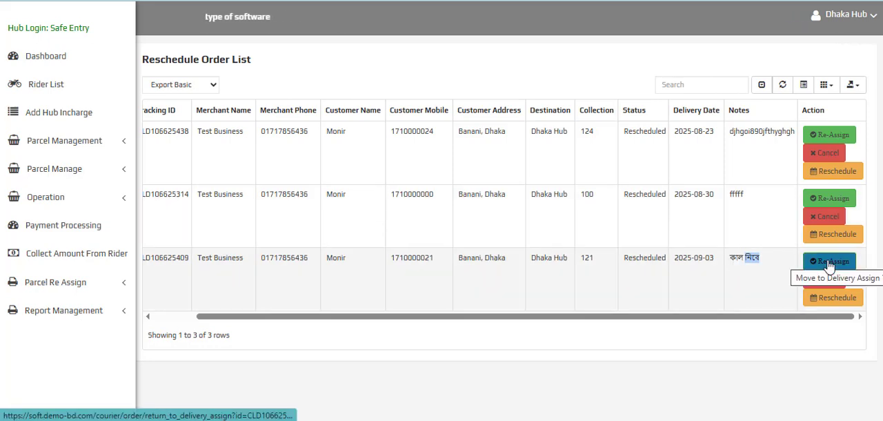
click(745, 274)
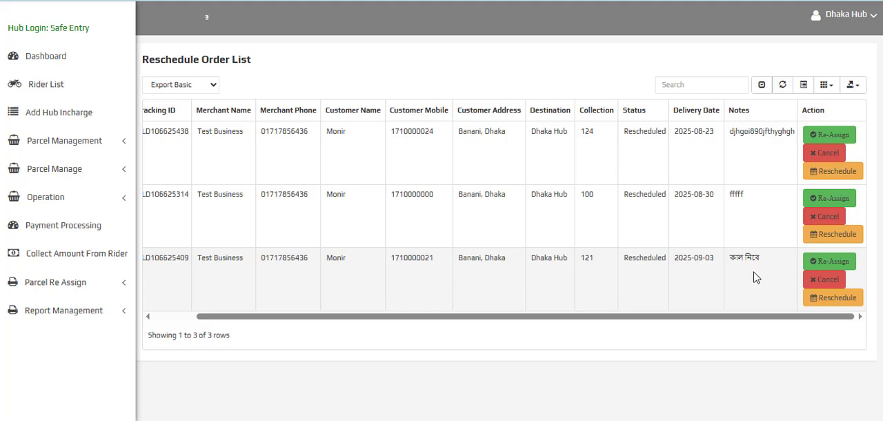
View the third parcel's Delivery Reschedule form, close it without submitting, and review that parcel's delivery date and note
click(831, 298)
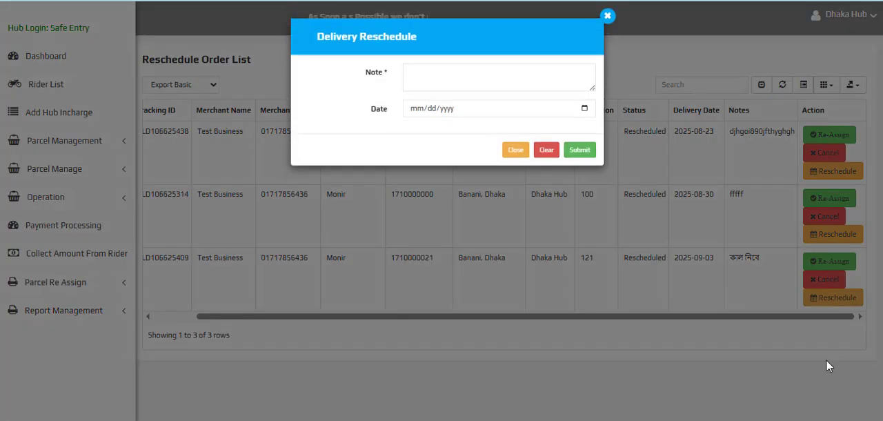
click(490, 124)
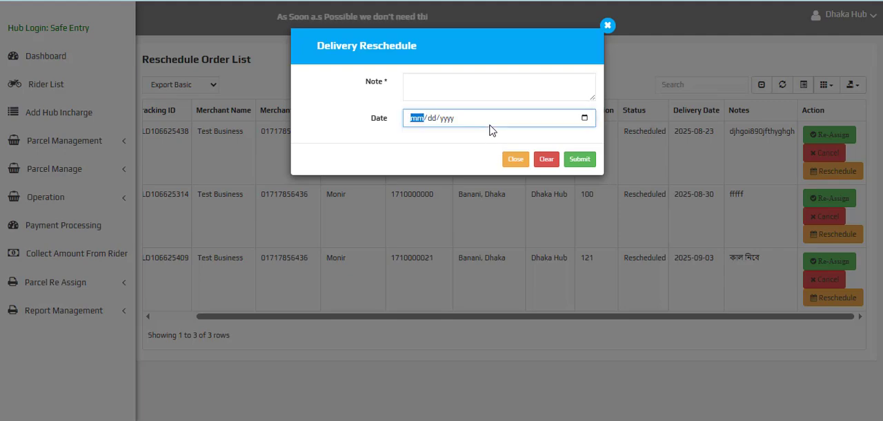
click(523, 164)
drag(772, 261, 704, 263)
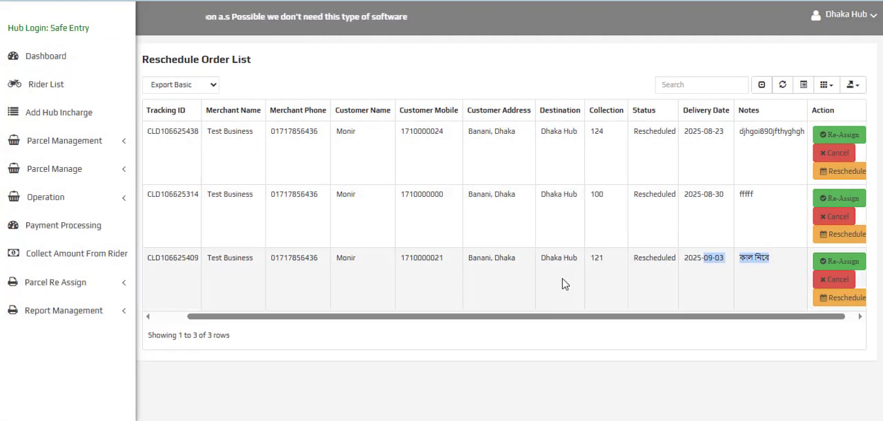
Open the hub's Transit Parcel operation and load the parcels marked For Return in Transfer to Fulfillment
drag(563, 284, 306, 269)
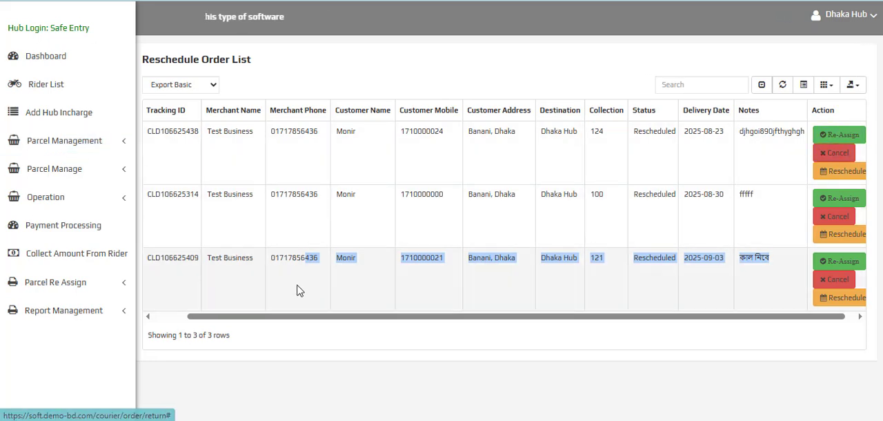
click(73, 198)
scroll(63, 219, down, 3)
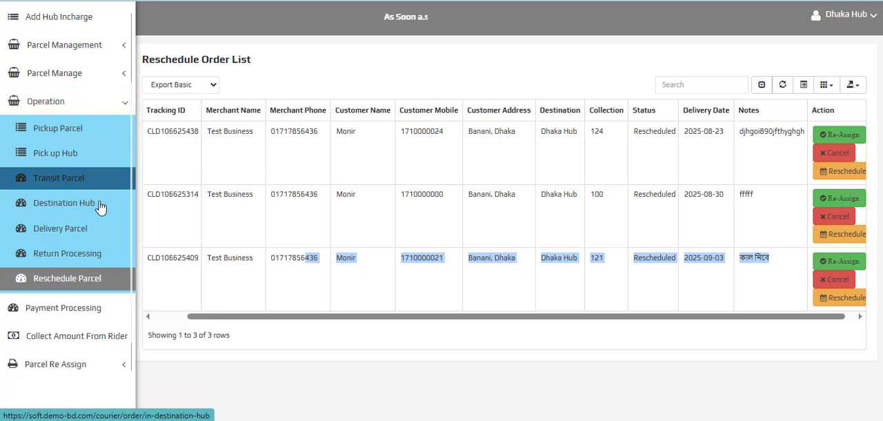
click(83, 182)
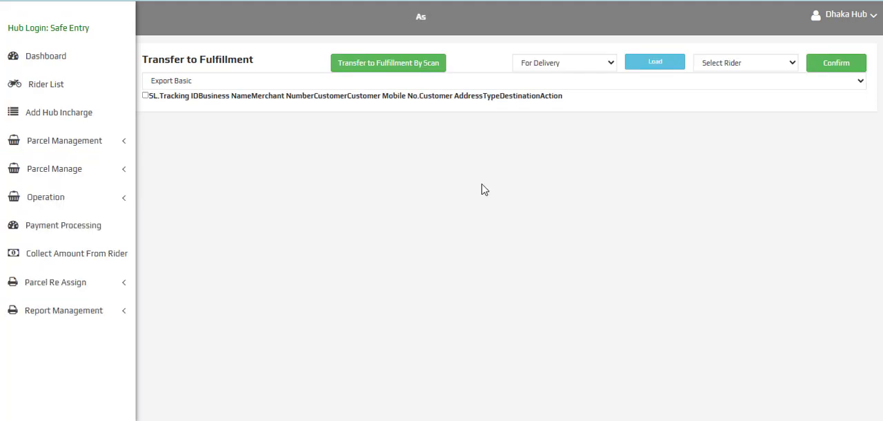
click(567, 65)
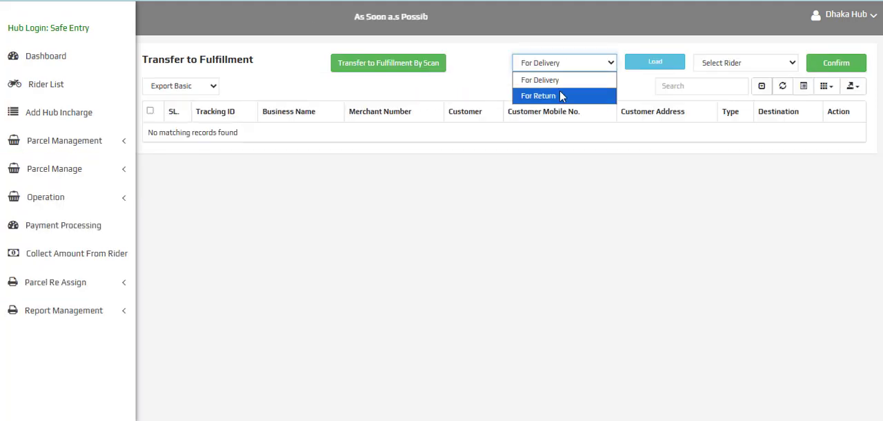
click(552, 96)
click(646, 65)
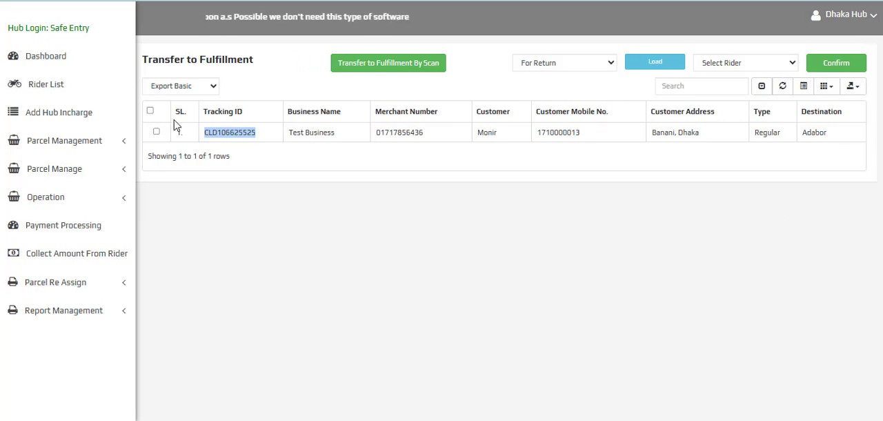
Select all listed return parcels, assign them to the available rider and confirm their transfer to fulfillment
click(151, 112)
click(745, 63)
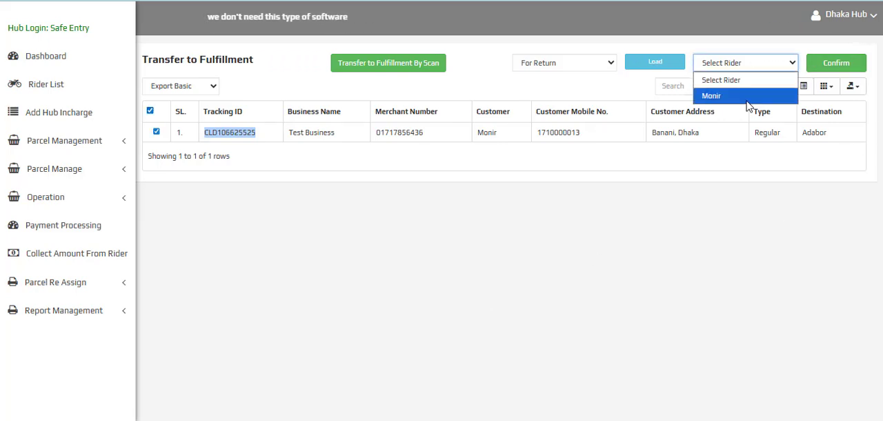
click(731, 95)
click(835, 61)
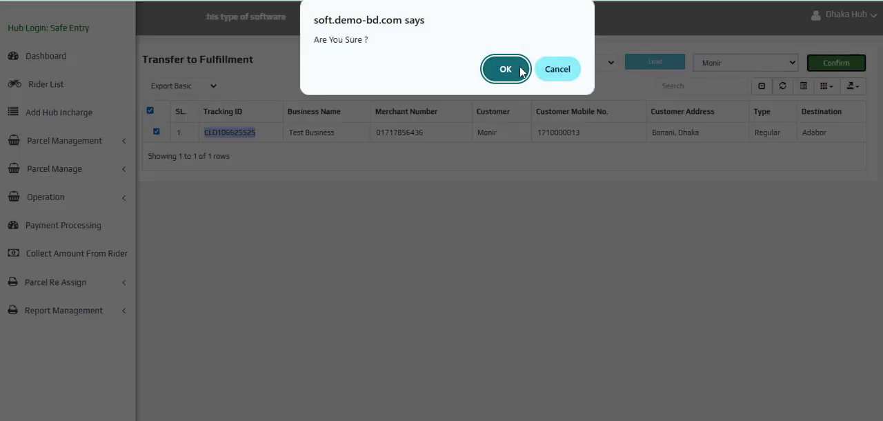
click(519, 71)
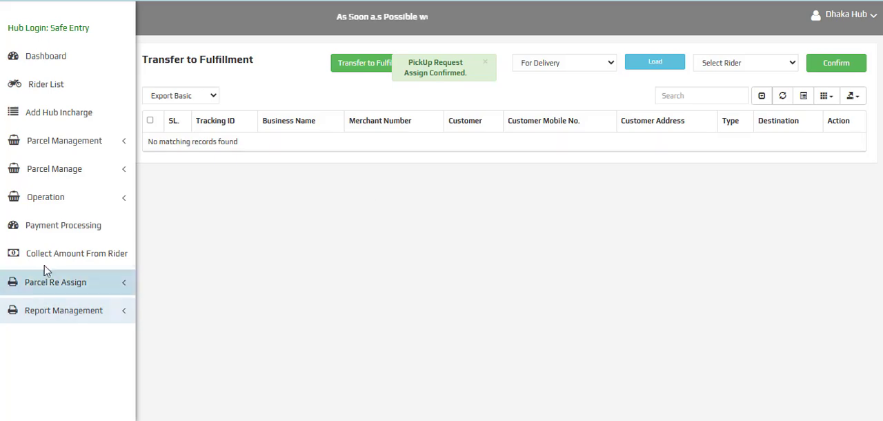
Select all delivered orders in the hub's Payment Processing list and confirm them to create the payment invoice
click(54, 233)
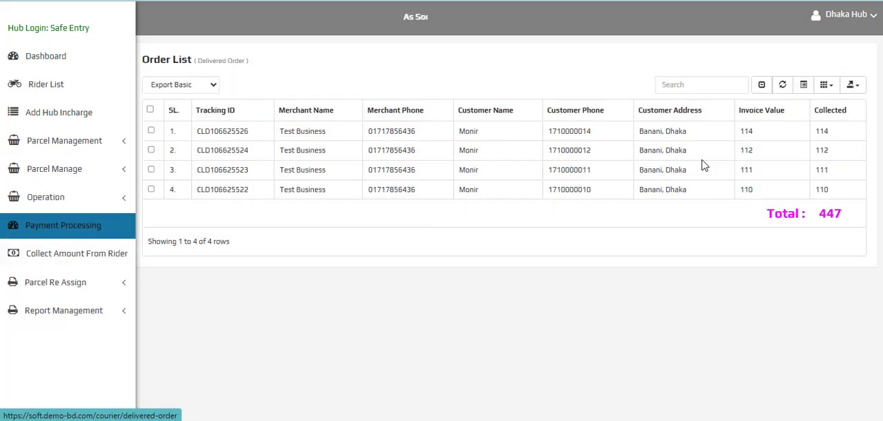
click(150, 110)
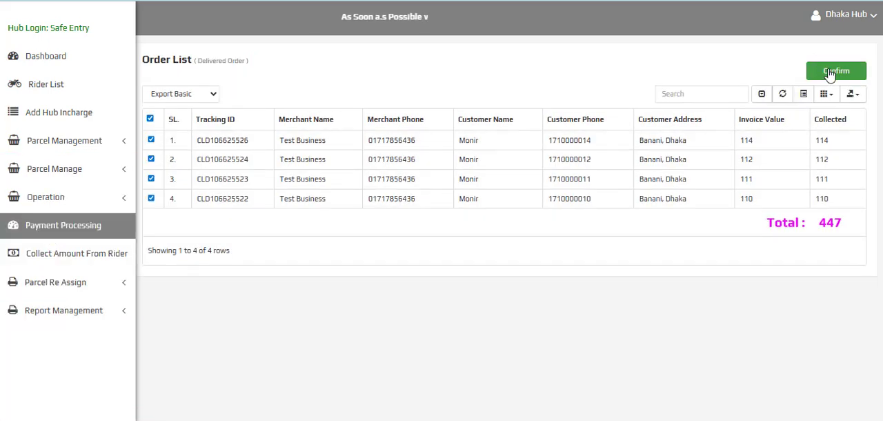
click(839, 71)
click(504, 72)
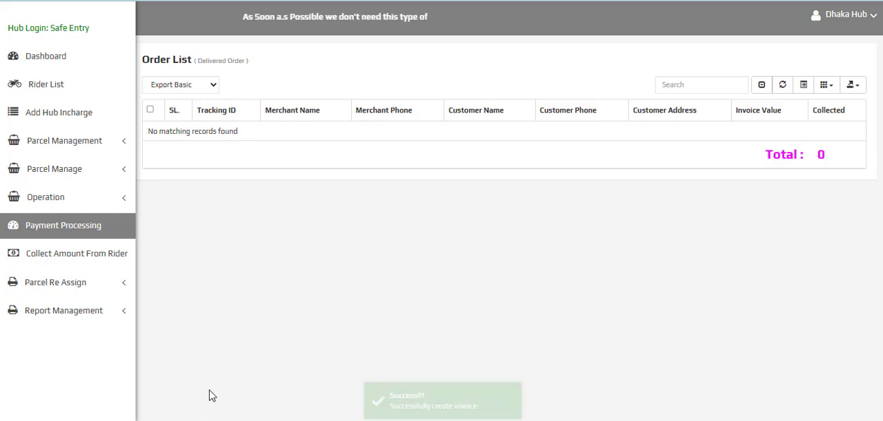
Open the admin dashboard, and mark the return transfer to Head Office as reached in the rider panel's Transfer Order List
click(158, 393)
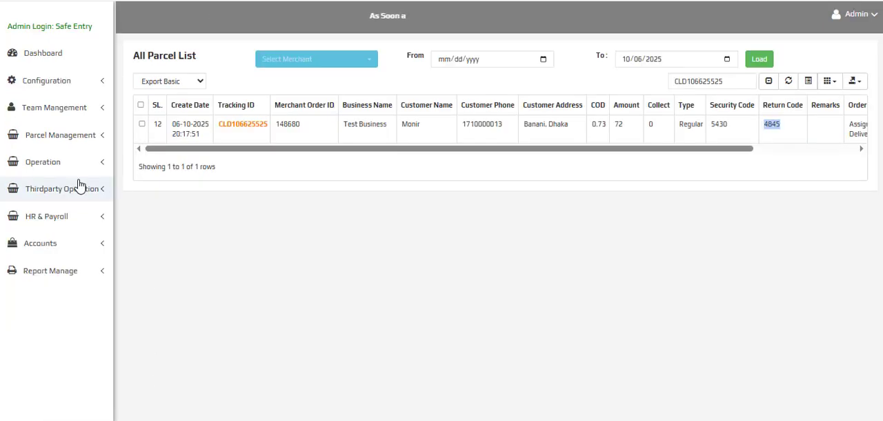
click(48, 56)
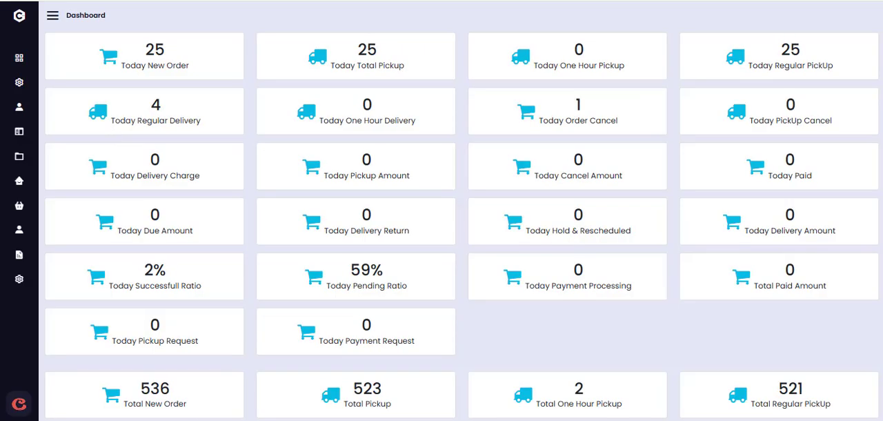
key(alt+Tab)
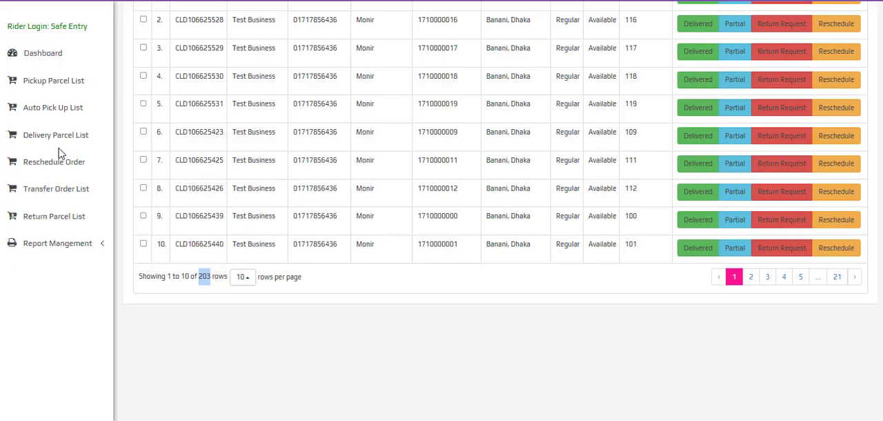
click(60, 193)
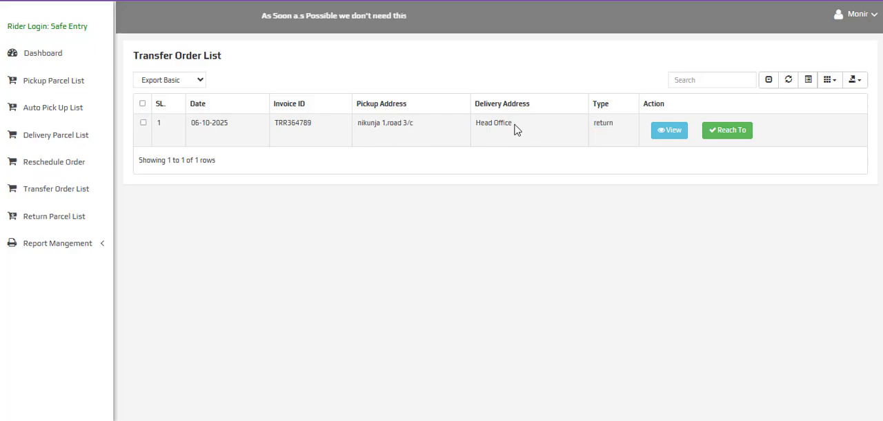
click(516, 130)
click(721, 132)
click(503, 72)
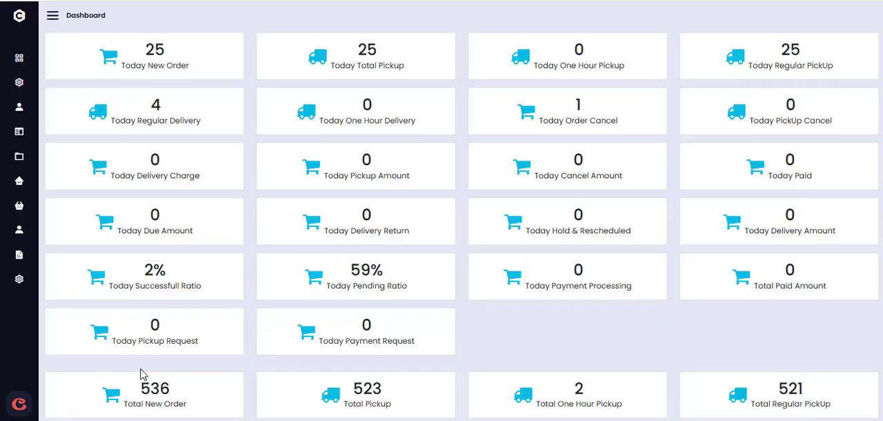
Collect the parcel with status Return Reach For Fullfilment in the admin's Collection In Hub order list
click(53, 15)
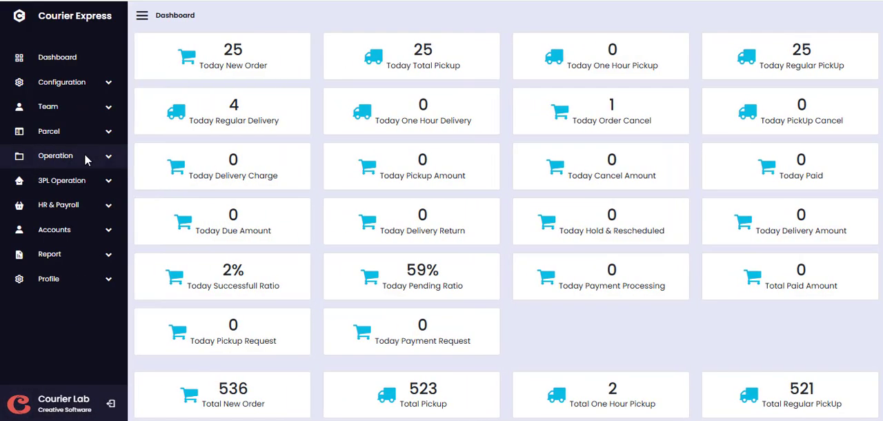
click(107, 159)
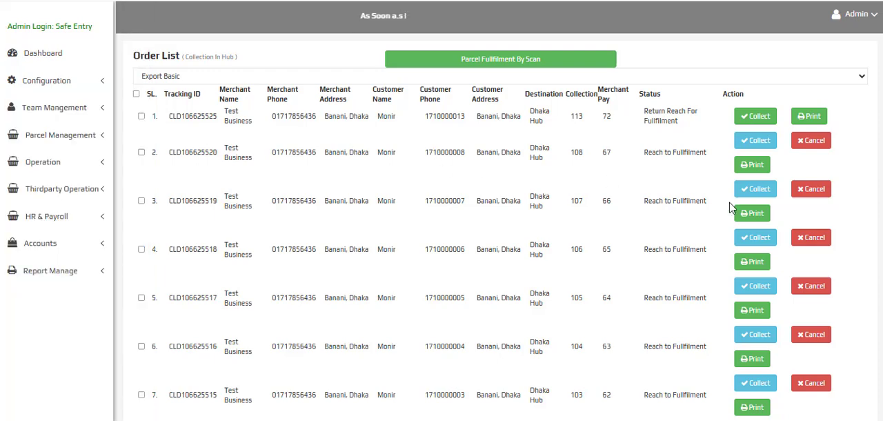
triple_click(764, 189)
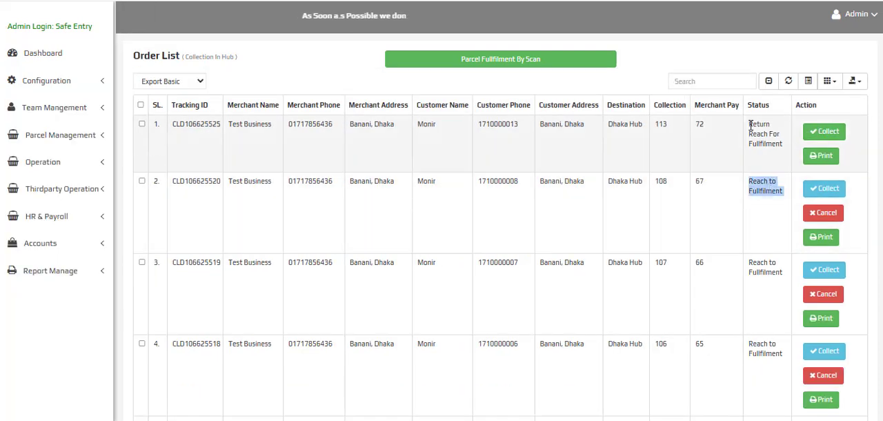
triple_click(751, 125)
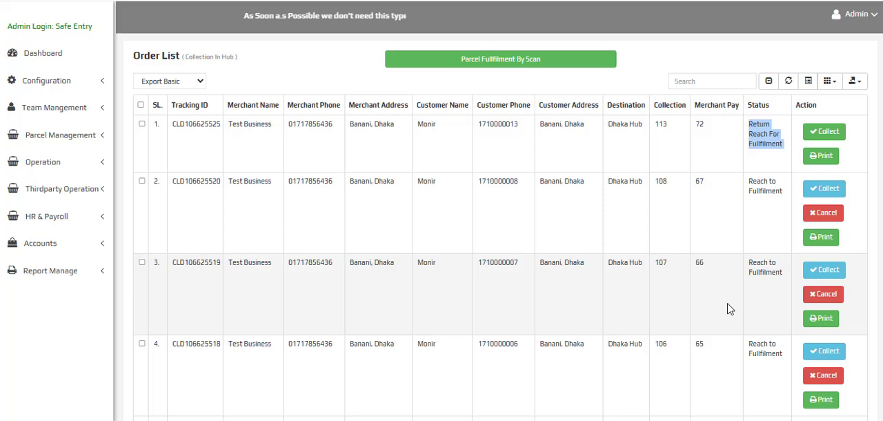
click(198, 126)
click(830, 133)
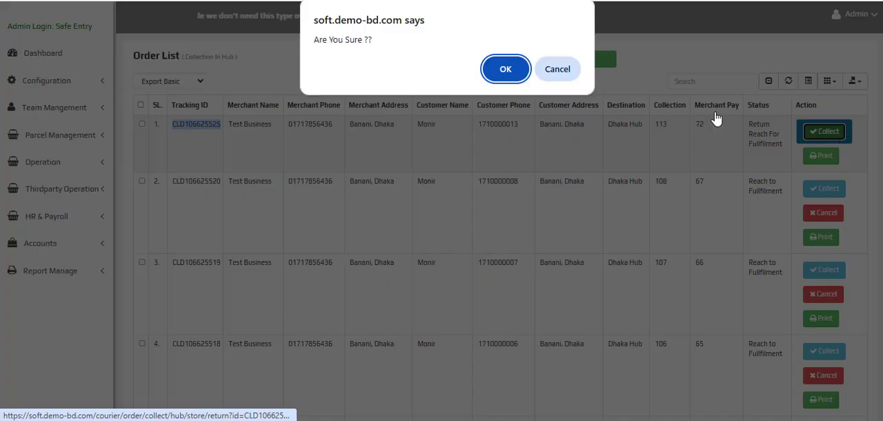
click(506, 67)
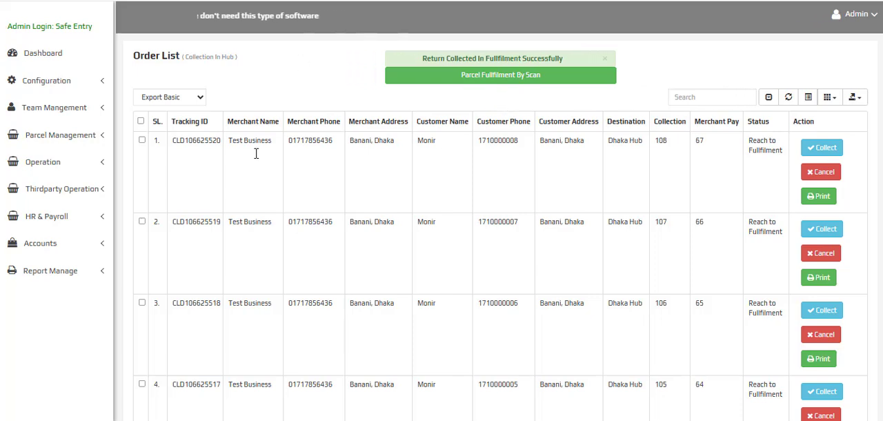
Open Branch Collection in the admin's accounts and examine Dhaka Hub's invoice details and total collection amount
click(67, 245)
scroll(73, 251, down, 2)
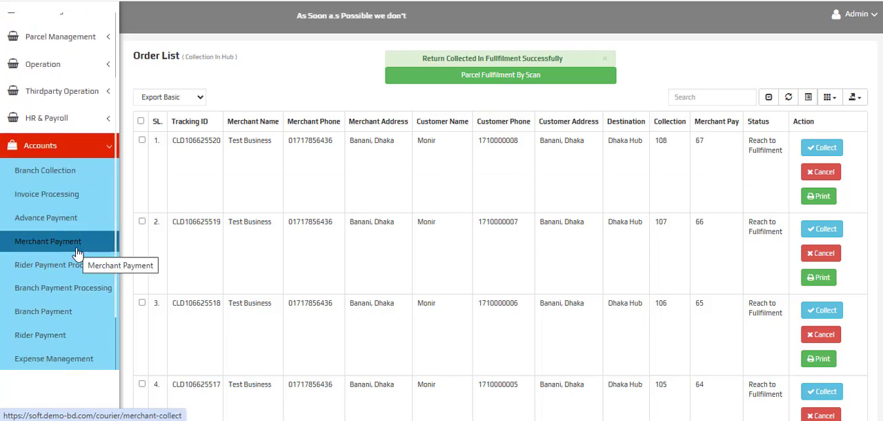
click(73, 171)
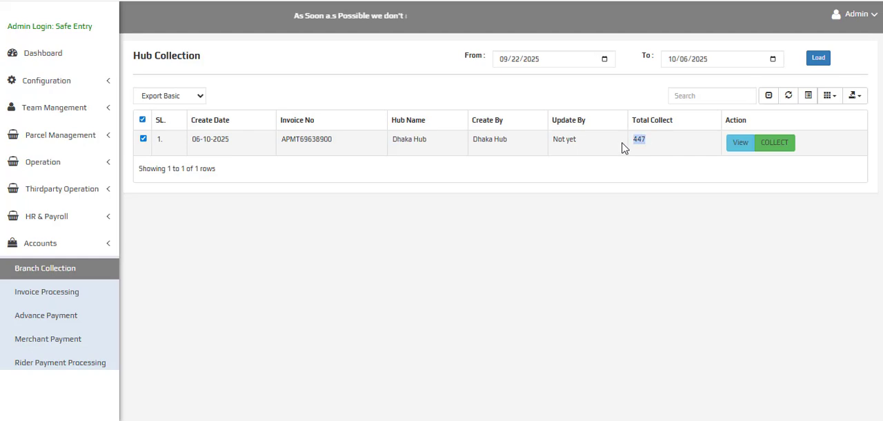
drag(587, 147, 185, 141)
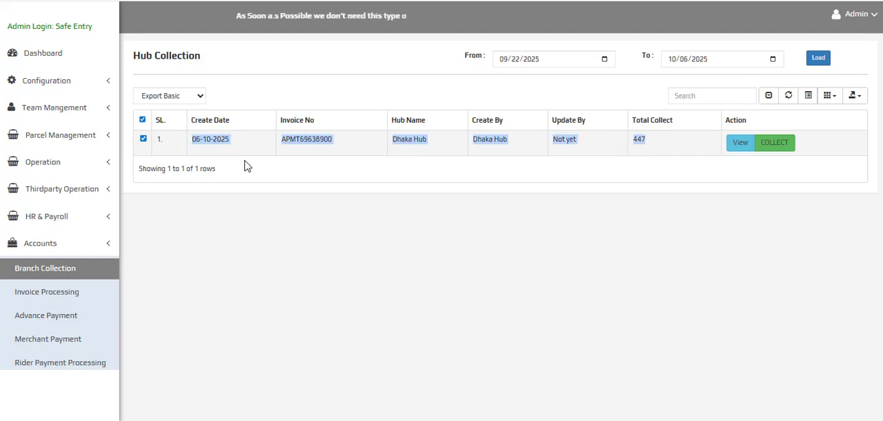
click(608, 171)
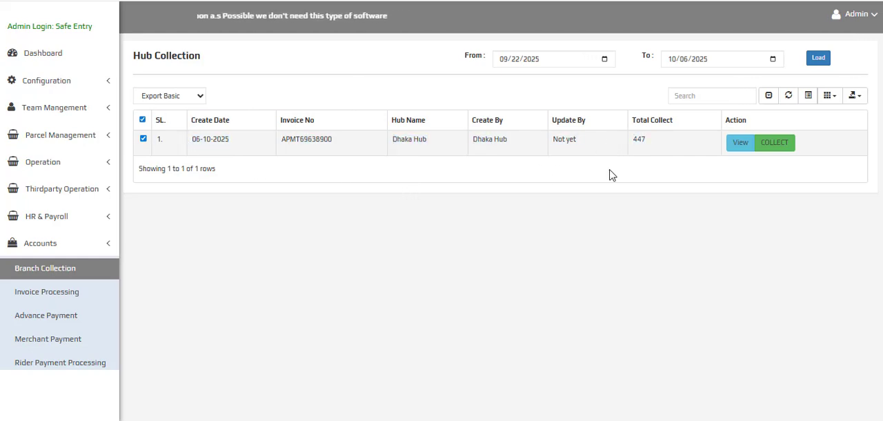
drag(652, 140, 483, 153)
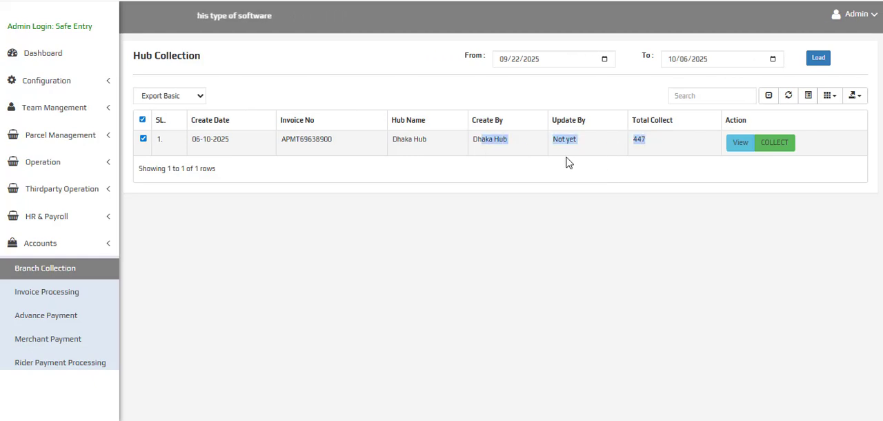
click(668, 143)
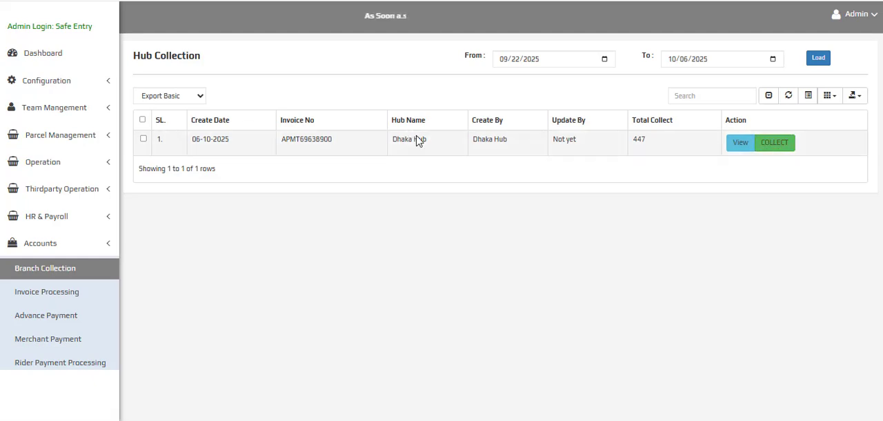
Open Invoice Processing in the admin's accounts and choose the merchant Test Business - (M1)
scroll(28, 228, down, 1)
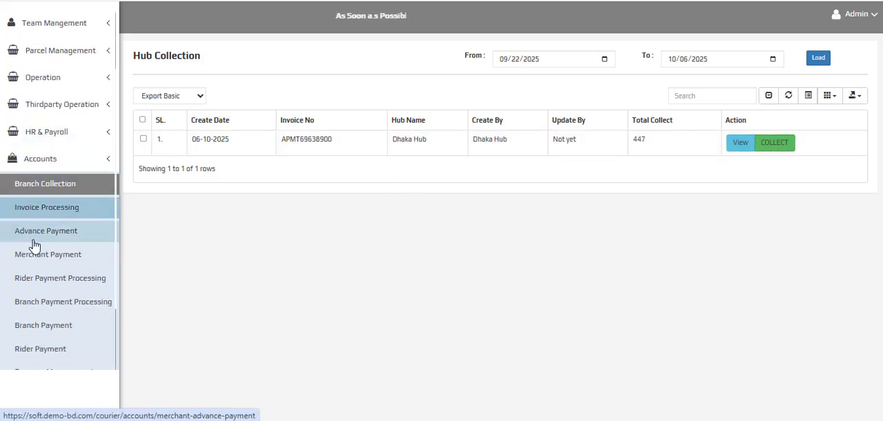
click(59, 199)
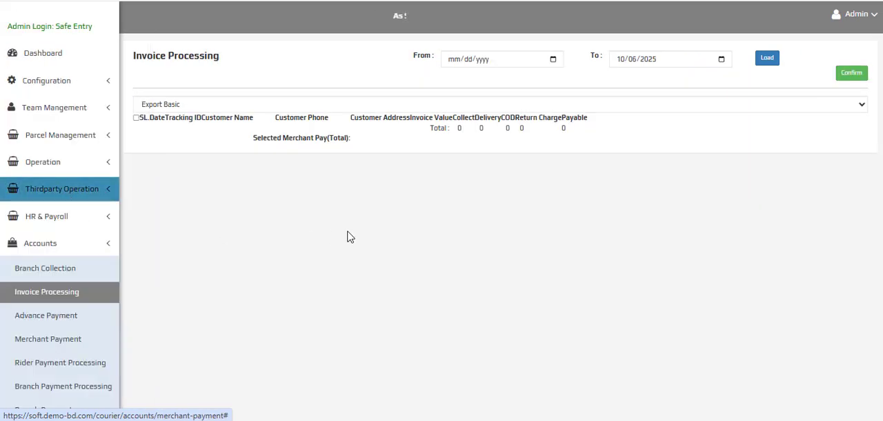
click(319, 66)
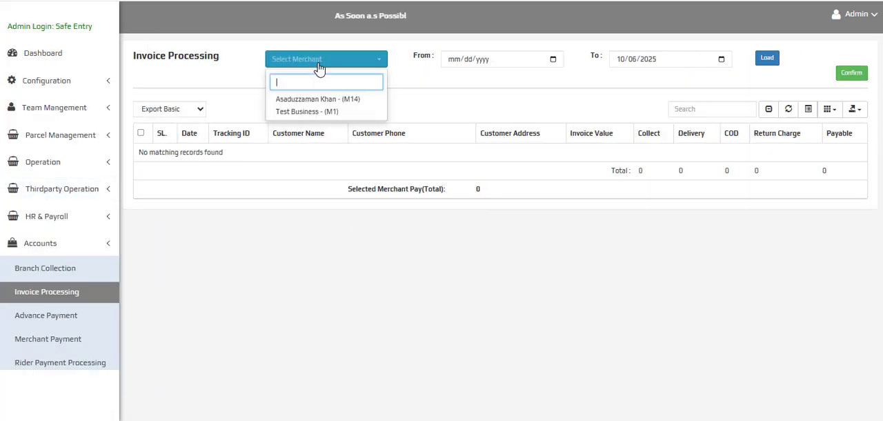
click(317, 115)
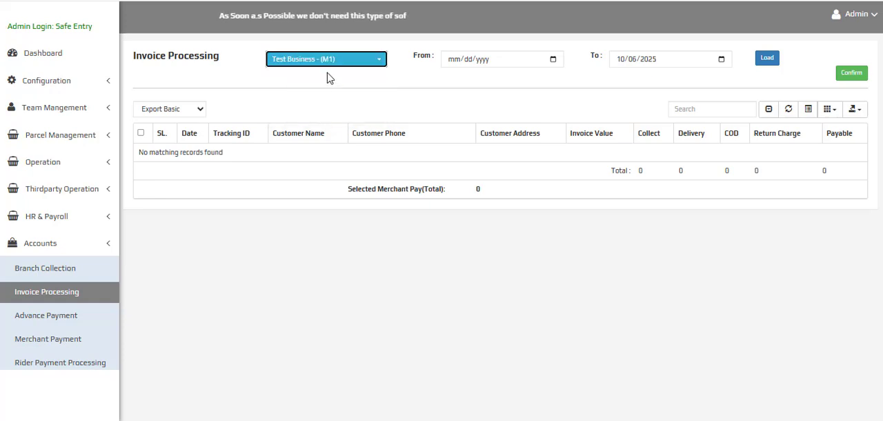
Open the Merchant Information list under the admin's team management and view its last rows
click(38, 110)
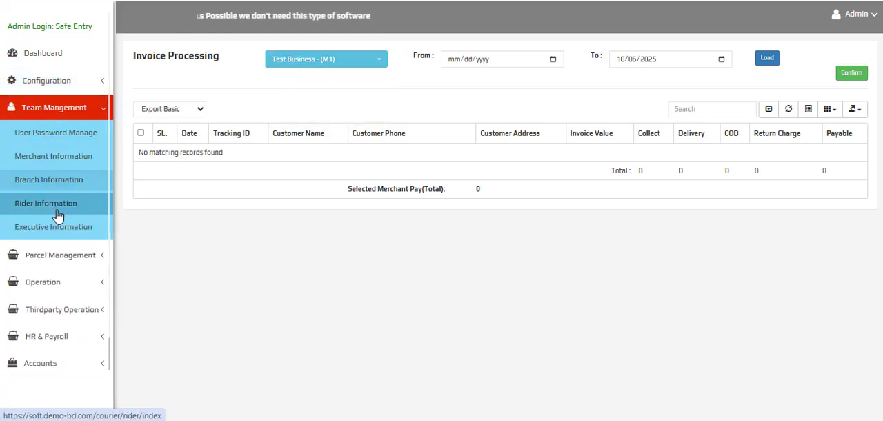
click(59, 157)
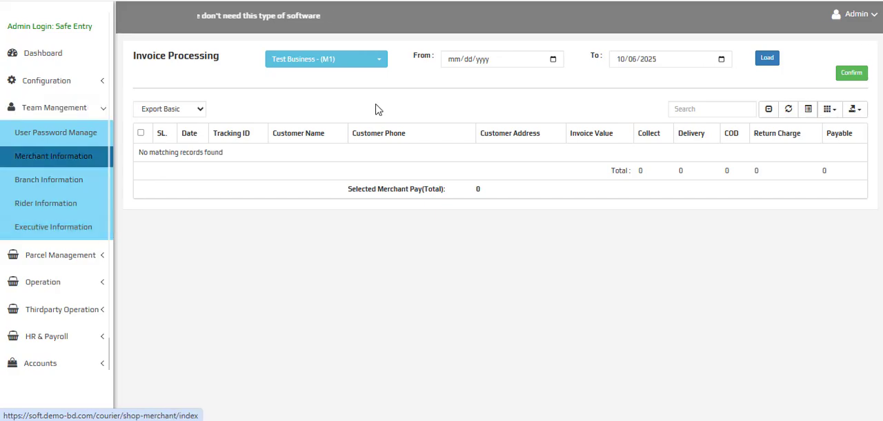
scroll(507, 217, down, 5)
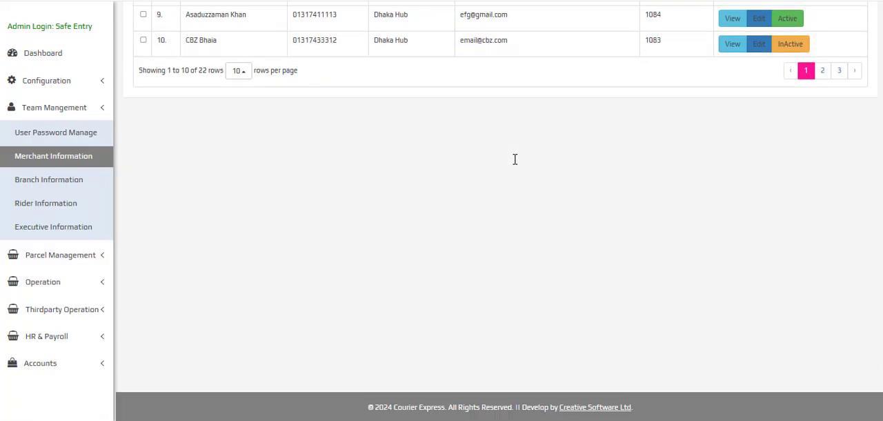
Reopen Invoice Processing under the admin's accounts and select the merchant Test Business - (M1)
scroll(515, 159, up, 5)
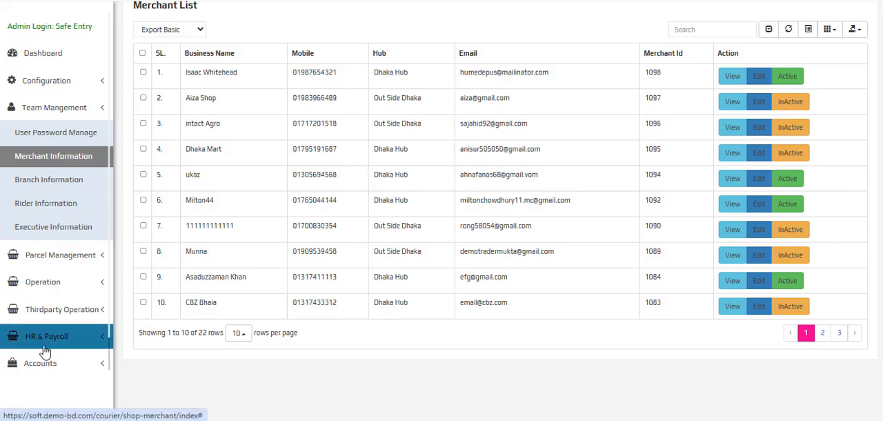
click(41, 365)
scroll(55, 207, down, 2)
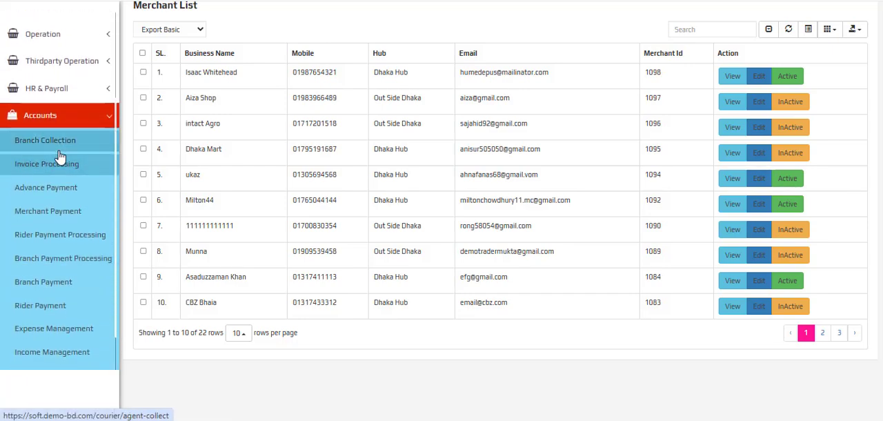
click(58, 177)
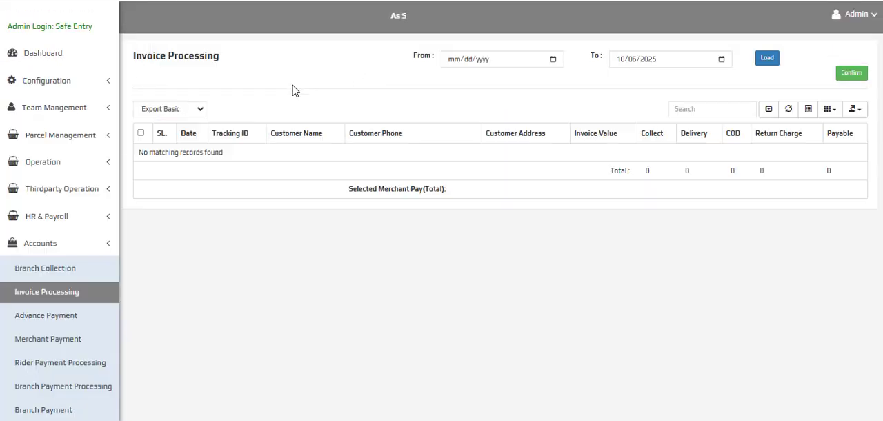
click(294, 61)
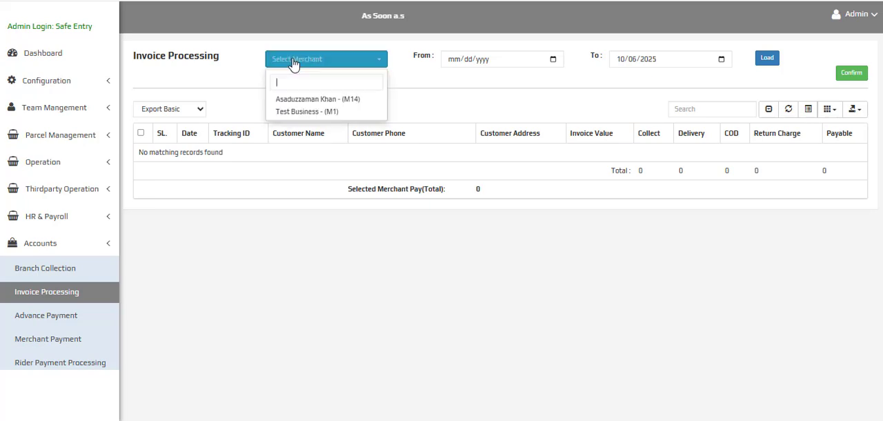
click(329, 113)
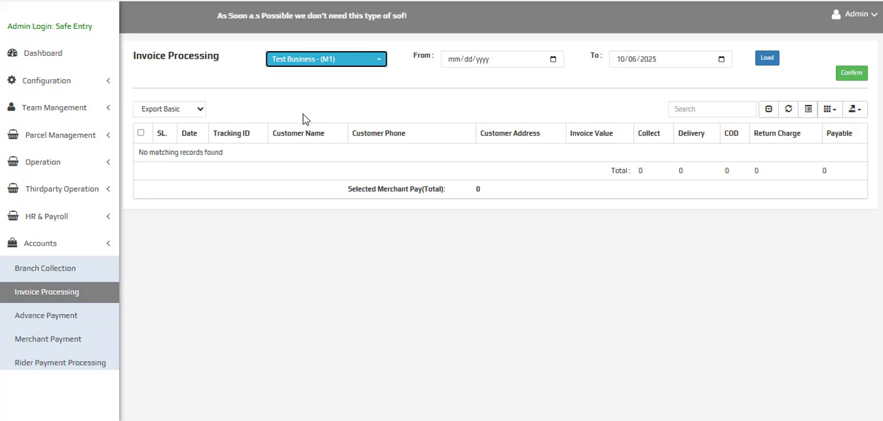
Load Test Business's invoices from 09/30/2025 to 10/06/2025 and examine the listed parcel's tracking ID, charges and payable amount
click(554, 59)
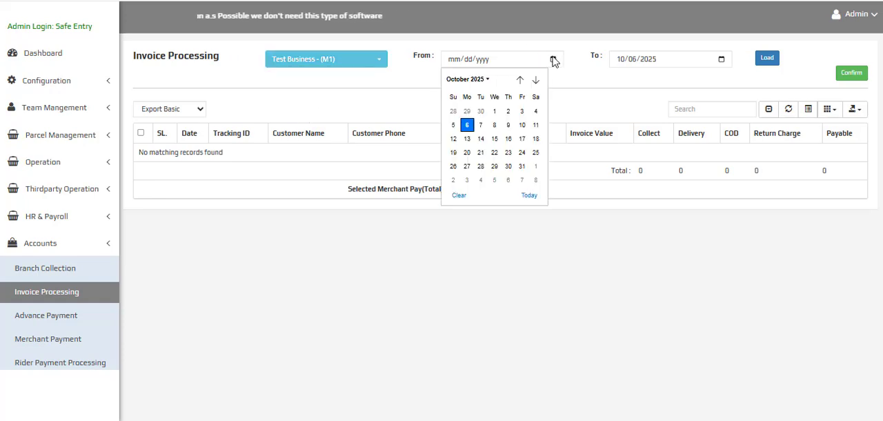
click(484, 111)
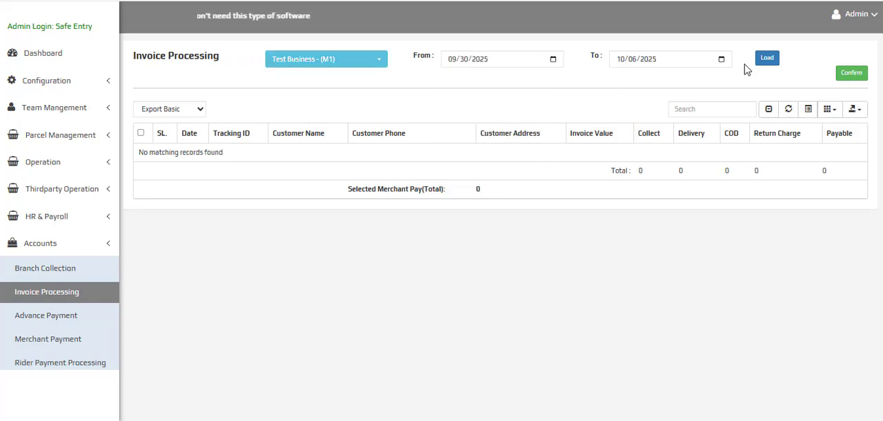
click(767, 60)
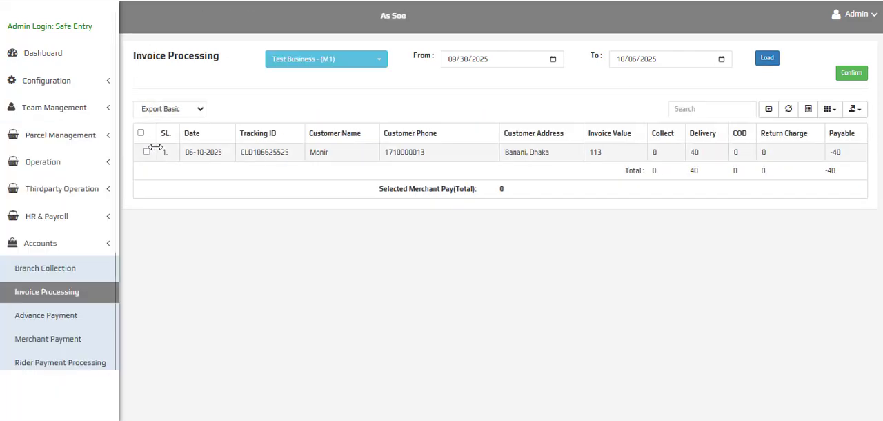
double_click(273, 152)
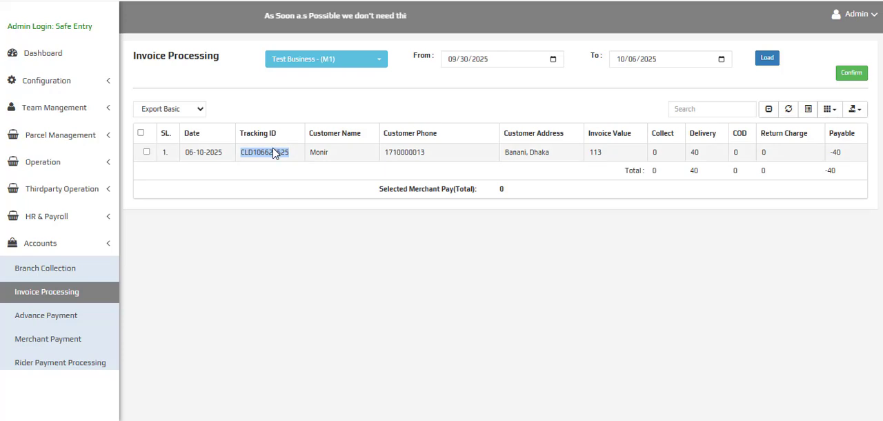
click(364, 66)
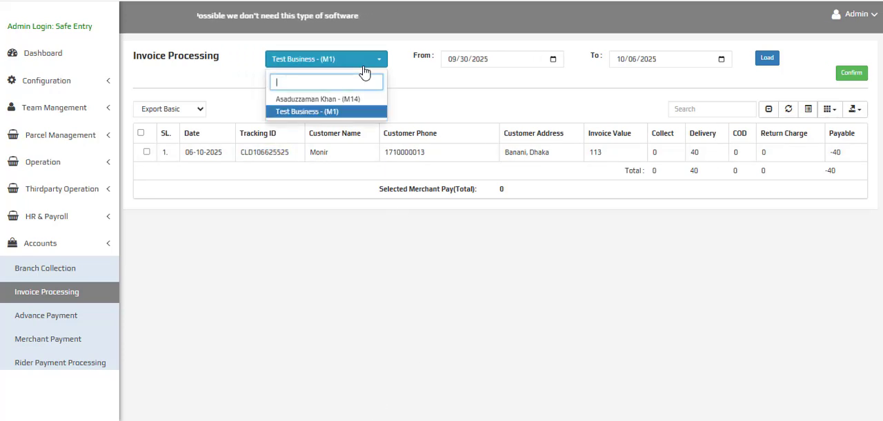
drag(256, 152, 507, 190)
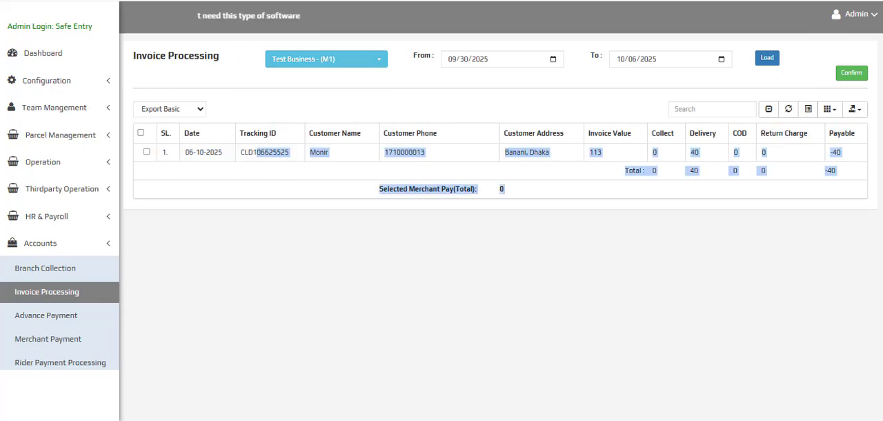
click(790, 159)
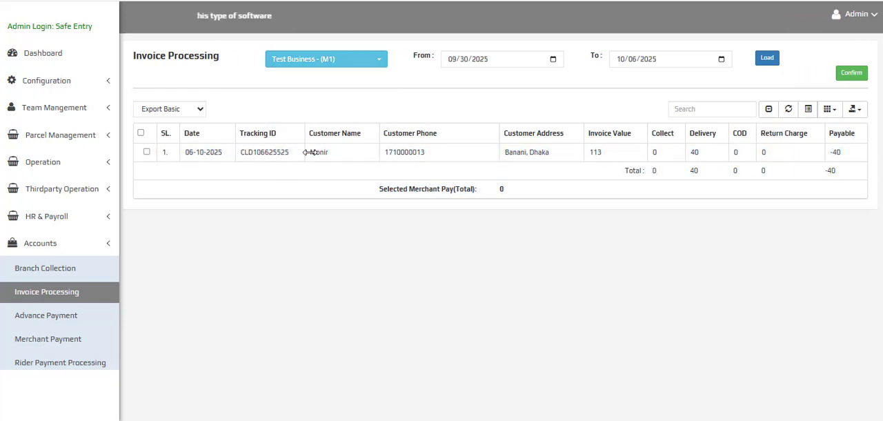
Collect Dhaka Hub's pending invoice in the accounts' Branch Collection and confirm the collection
click(62, 269)
click(767, 144)
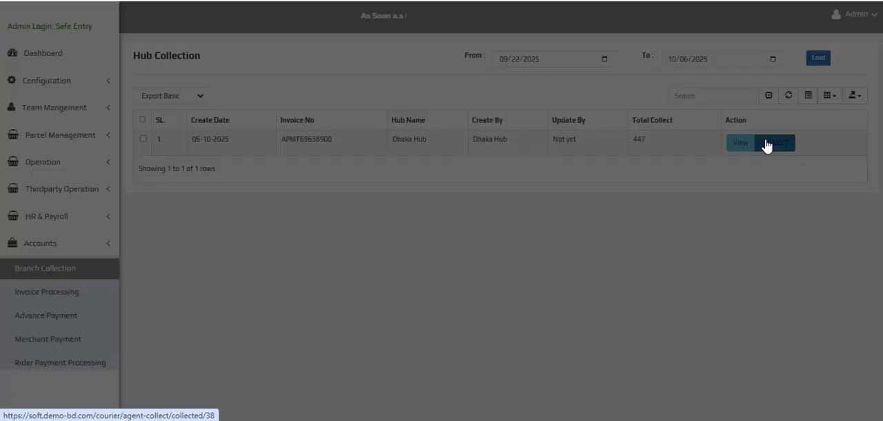
click(506, 70)
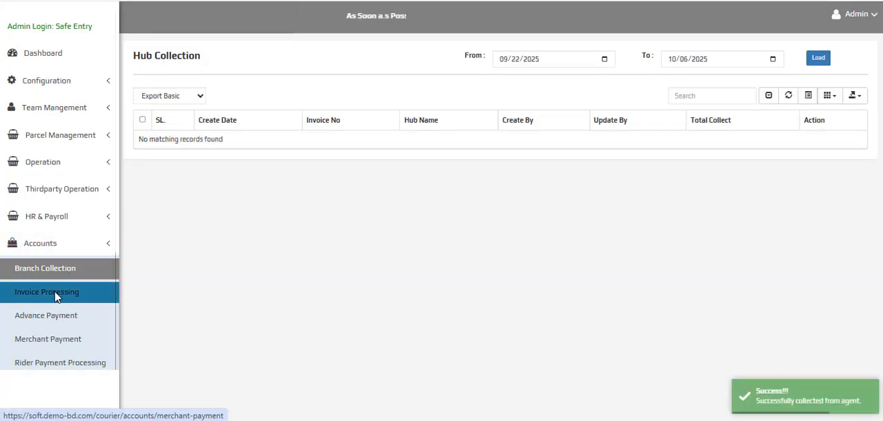
Load Invoice Processing for the merchant Test Business - (M1) with both From and To dates at 10/06/2025
click(56, 296)
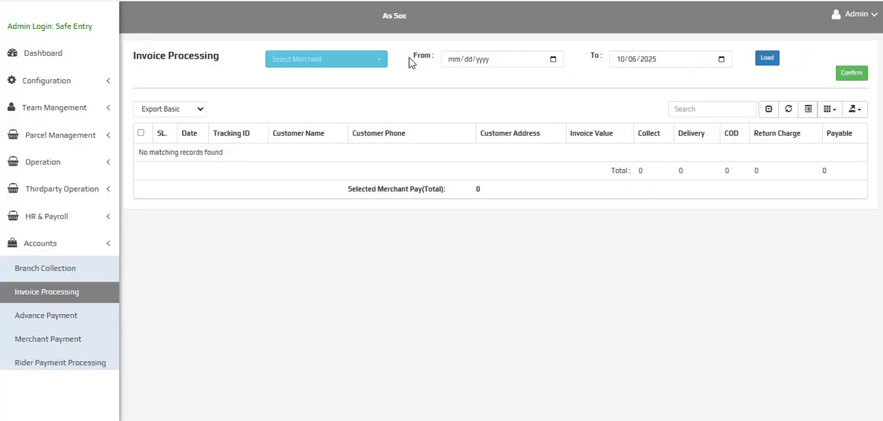
click(359, 61)
click(311, 114)
click(554, 60)
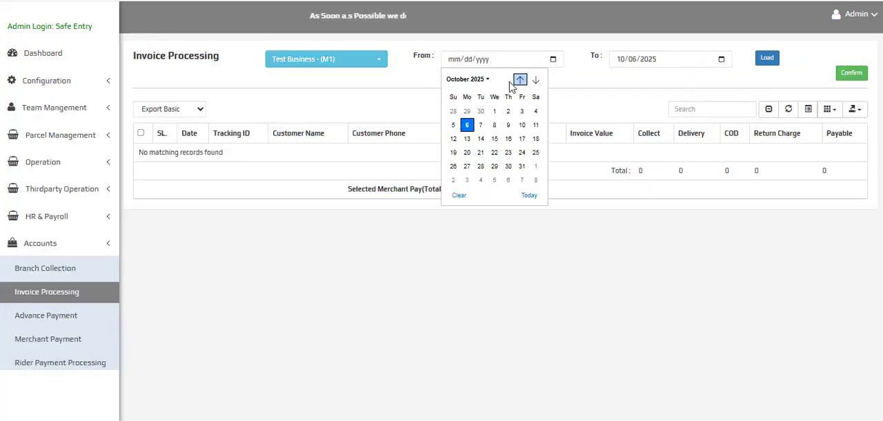
click(467, 127)
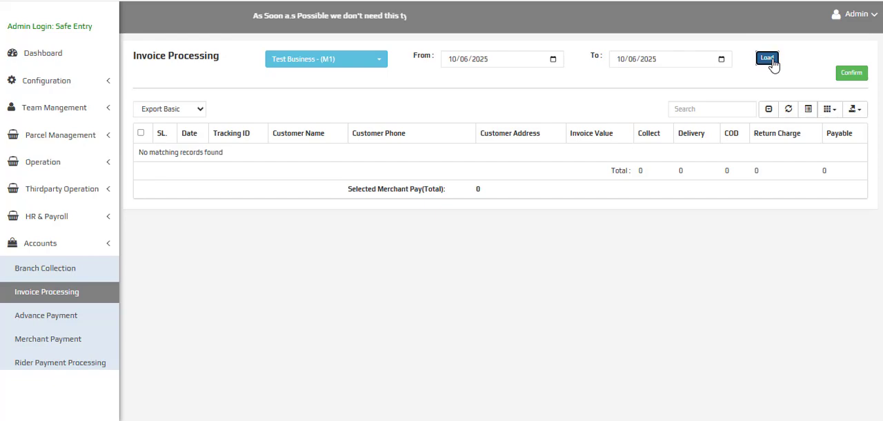
click(771, 60)
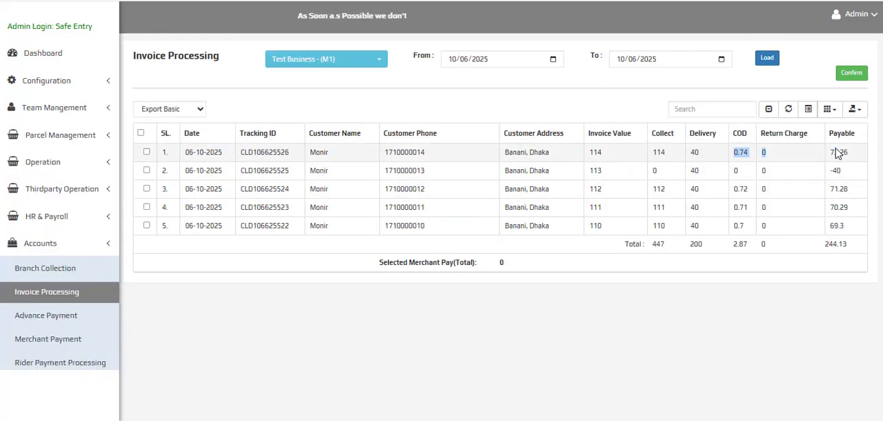
Examine the COD, delivery, collect and payable amounts and their totals, and select all listed parcels to check the merchant's total pay
click(740, 151)
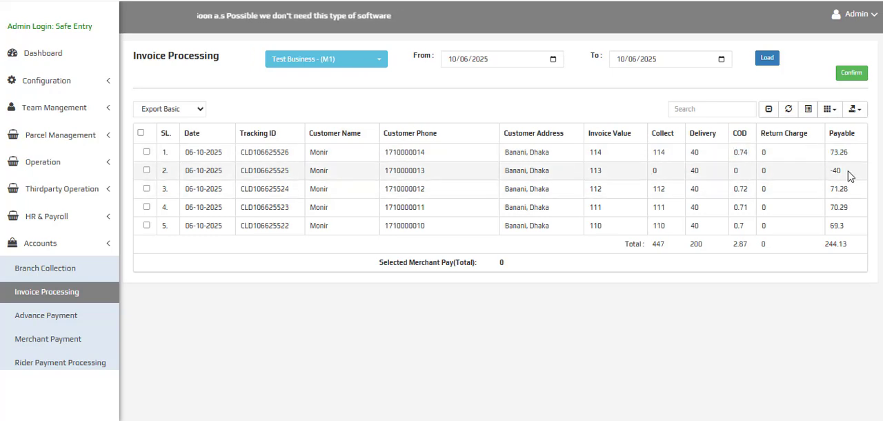
drag(841, 171, 686, 177)
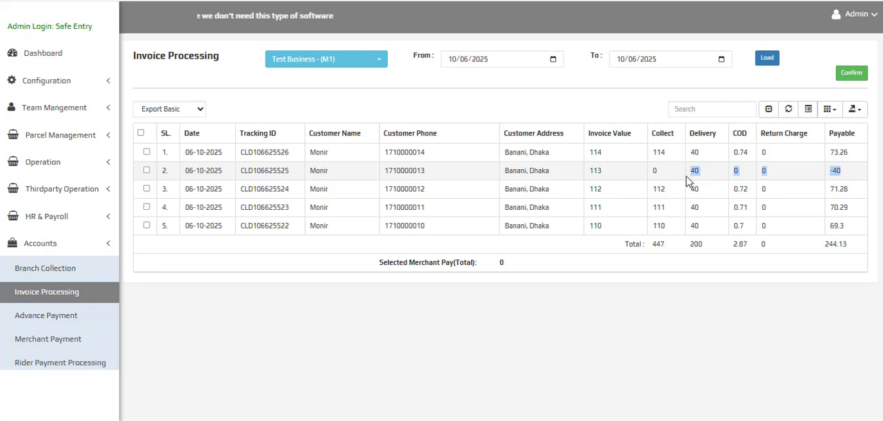
click(684, 176)
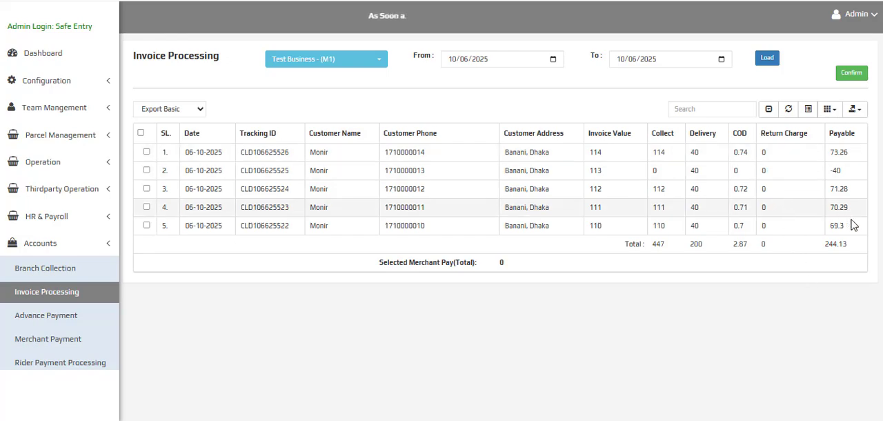
drag(755, 228, 758, 230)
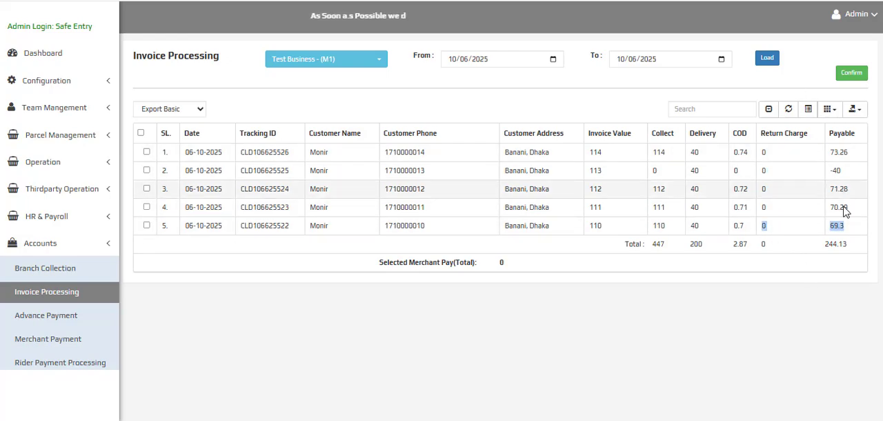
click(660, 241)
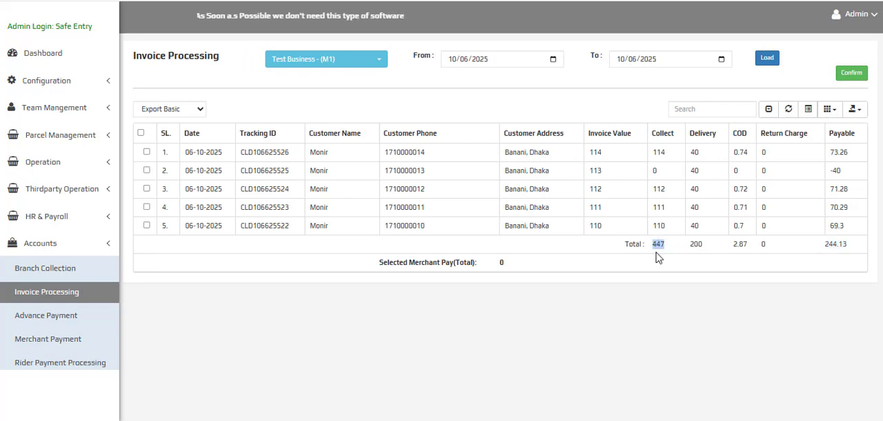
double_click(698, 244)
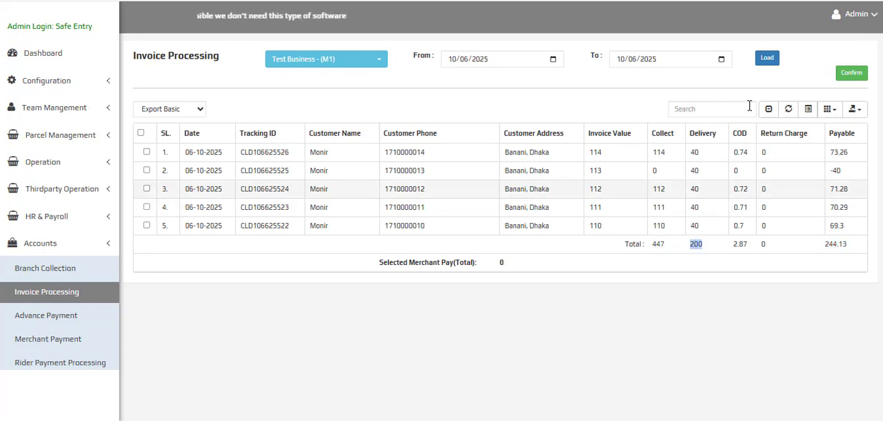
click(743, 245)
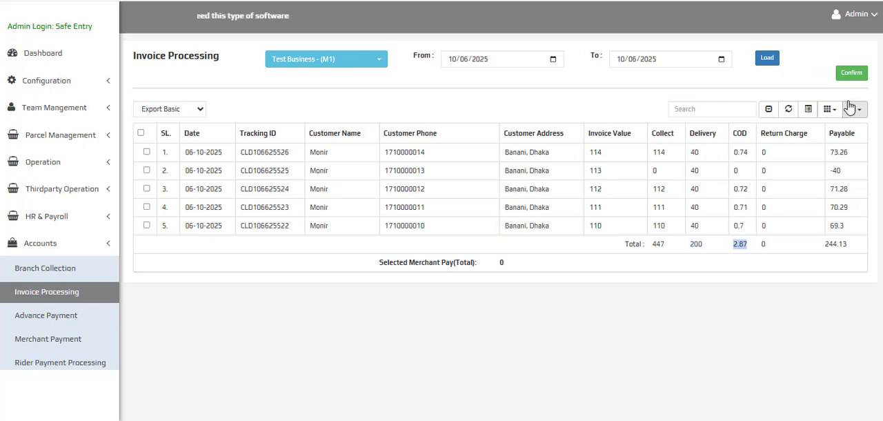
double_click(833, 244)
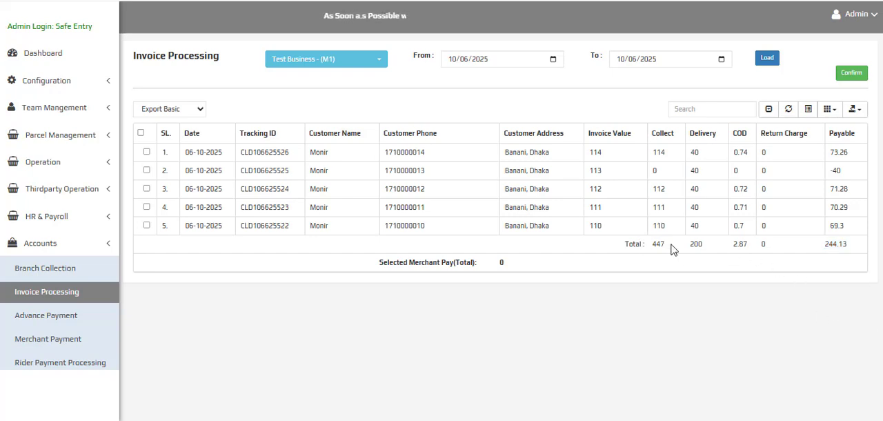
click(141, 134)
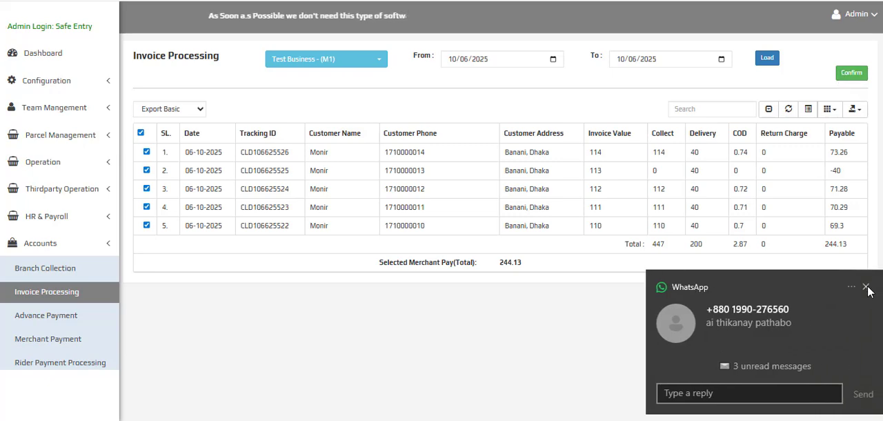
click(866, 287)
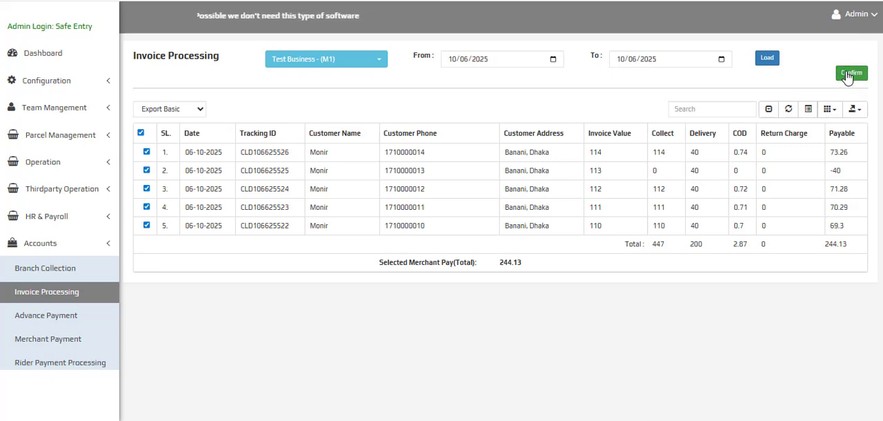
Save an advance payment of 50 for the merchant Test Business under accounts, leaving the comment empty
click(55, 322)
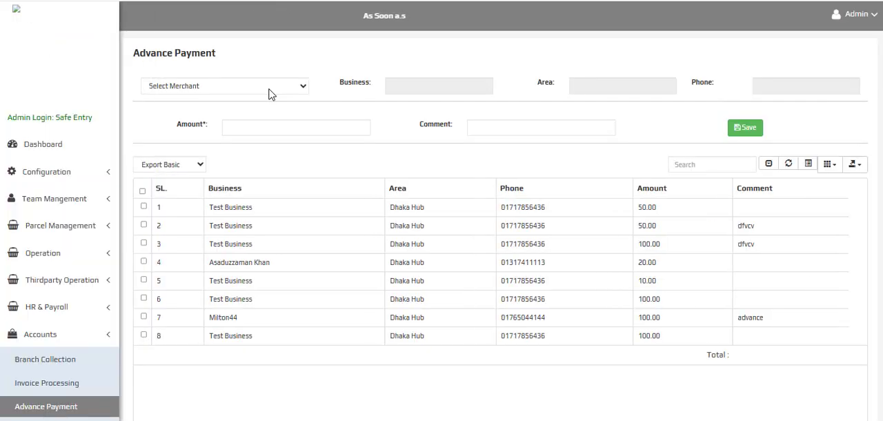
click(270, 92)
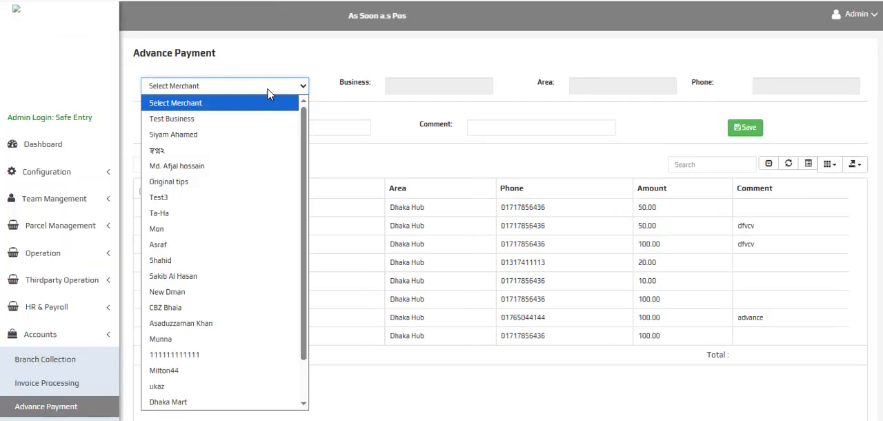
click(200, 119)
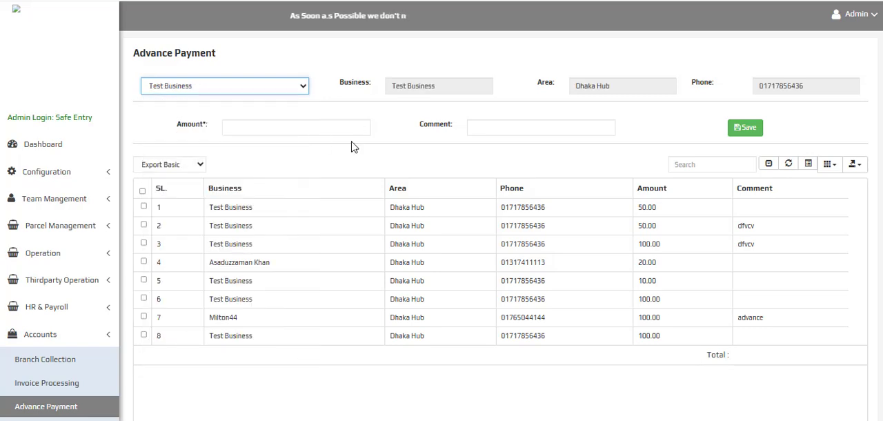
click(317, 131)
text(50)
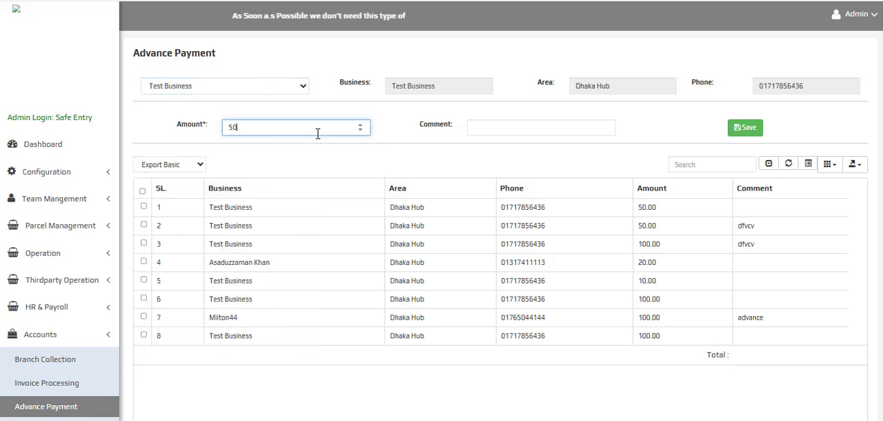
click(547, 124)
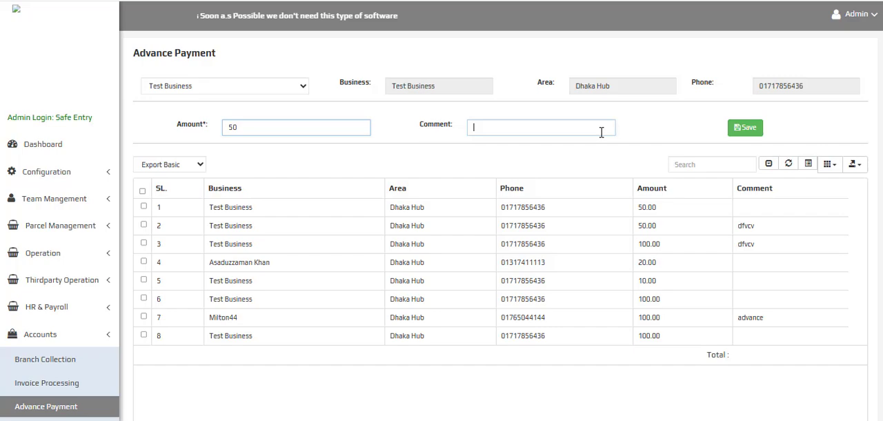
click(746, 129)
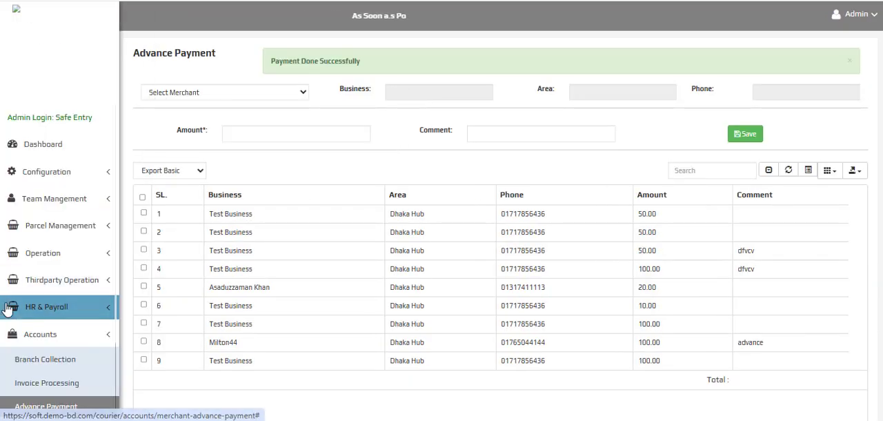
Load Invoice Processing for the merchant Test Business - (M1) with the From date set to 10/06/2025
click(44, 385)
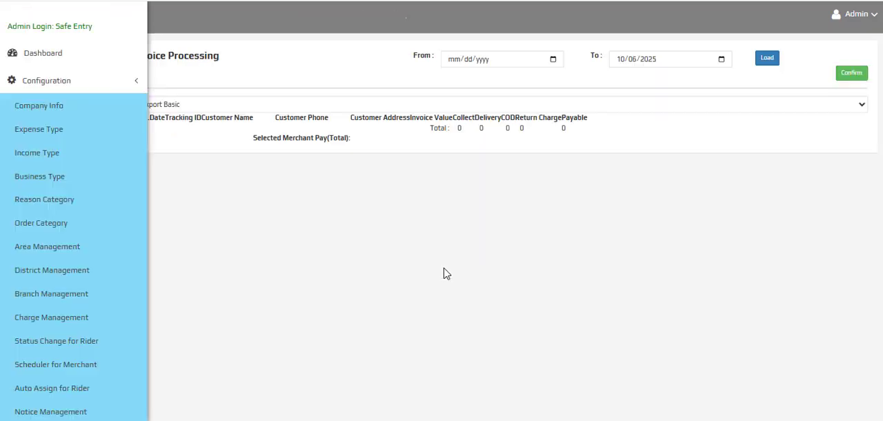
click(337, 62)
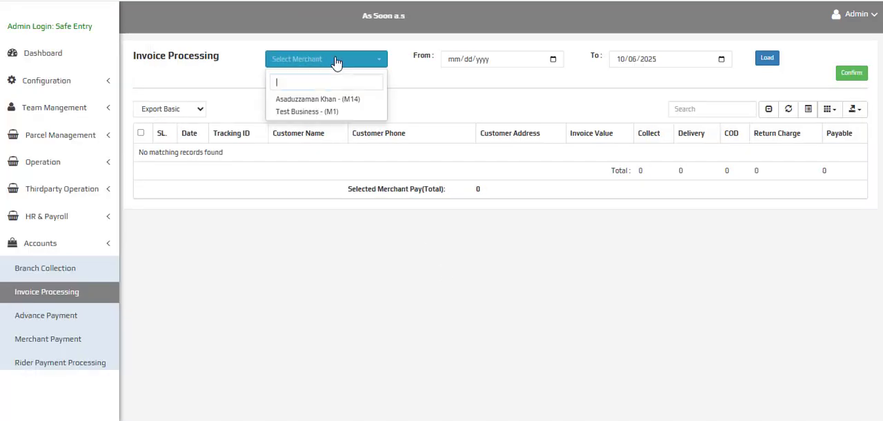
click(310, 112)
click(552, 60)
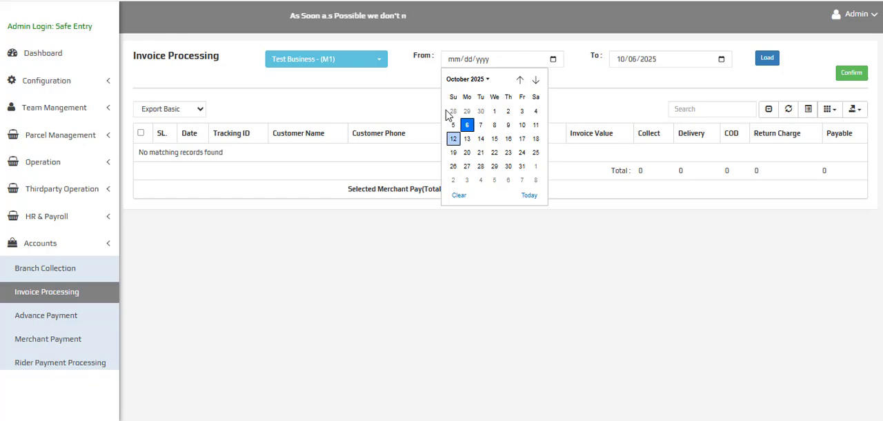
click(473, 127)
click(778, 58)
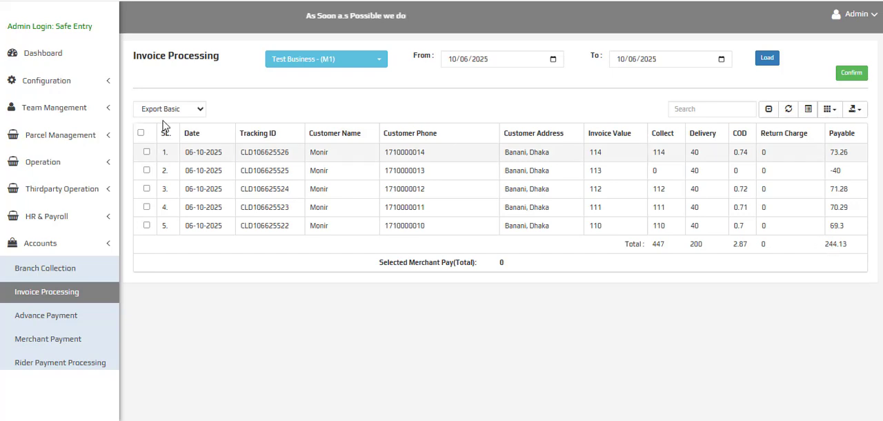
Select all the listed parcels, confirm the merchant payment, and check which merchants remain available for invoicing
click(142, 133)
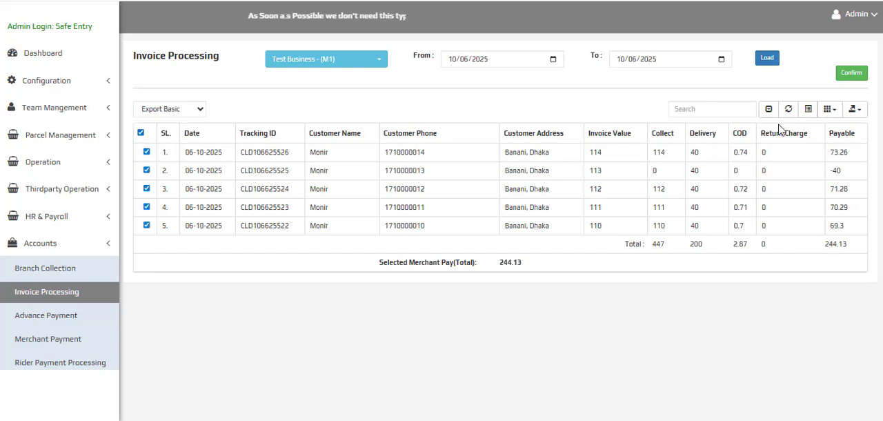
click(848, 77)
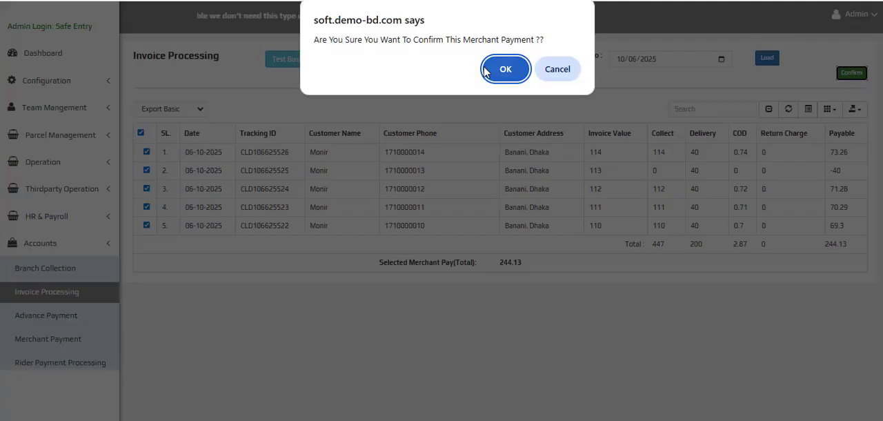
click(506, 69)
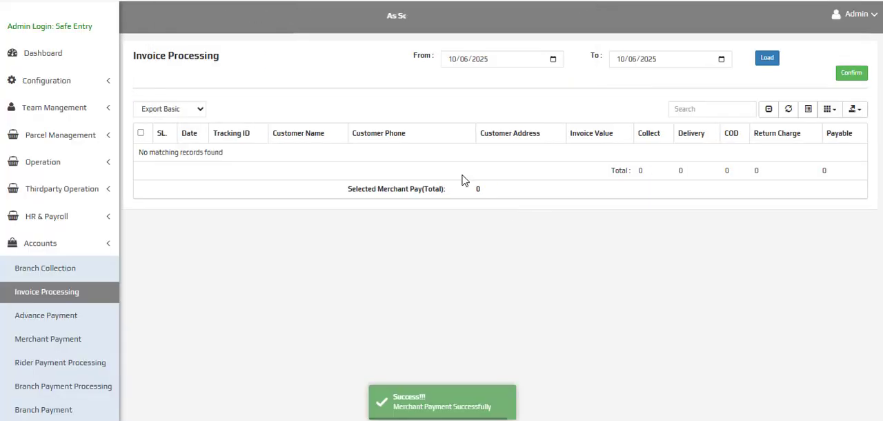
click(297, 60)
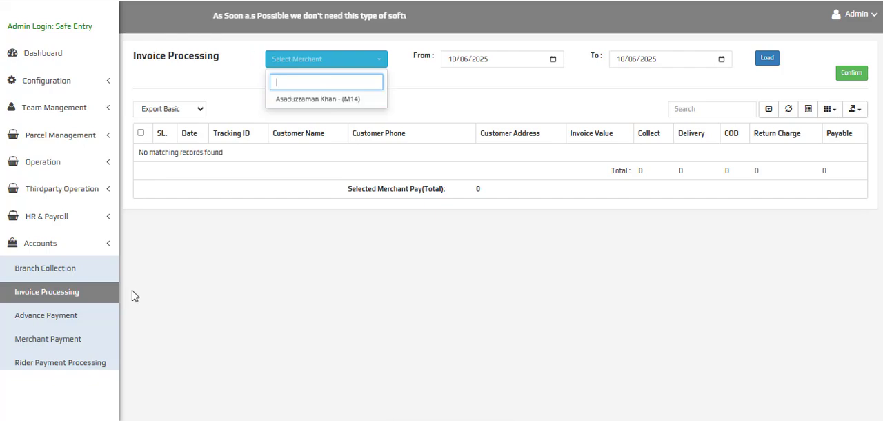
Open Merchant Payment under accounts and examine the Test Business payment entry and its total payable
scroll(65, 308, down, 1)
scroll(28, 269, down, 2)
click(10, 215)
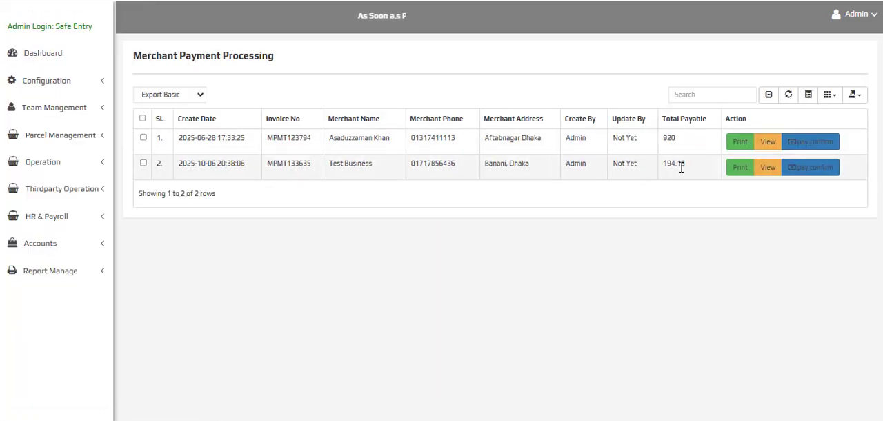
drag(675, 172, 511, 191)
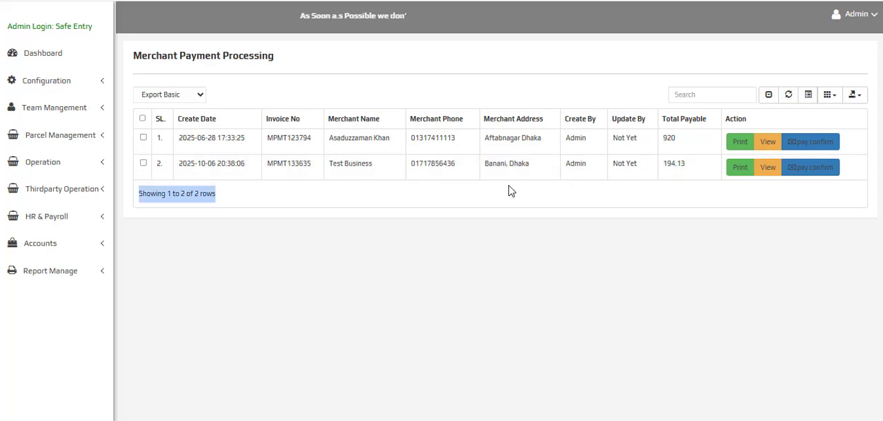
drag(216, 178, 173, 166)
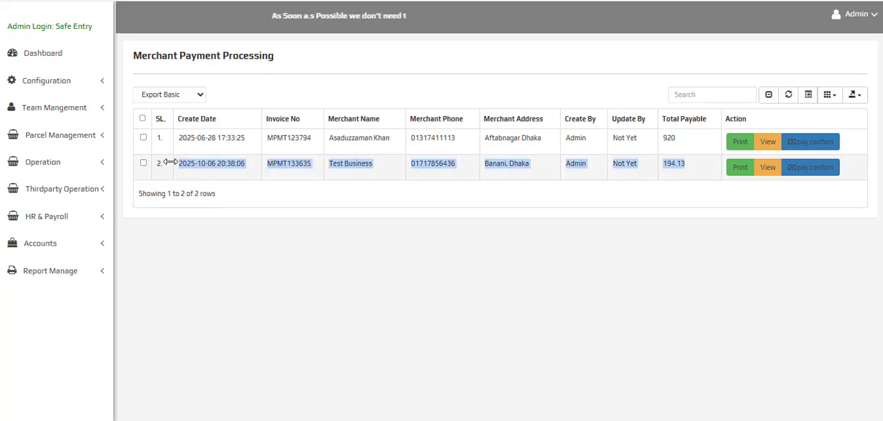
click(671, 163)
double_click(670, 163)
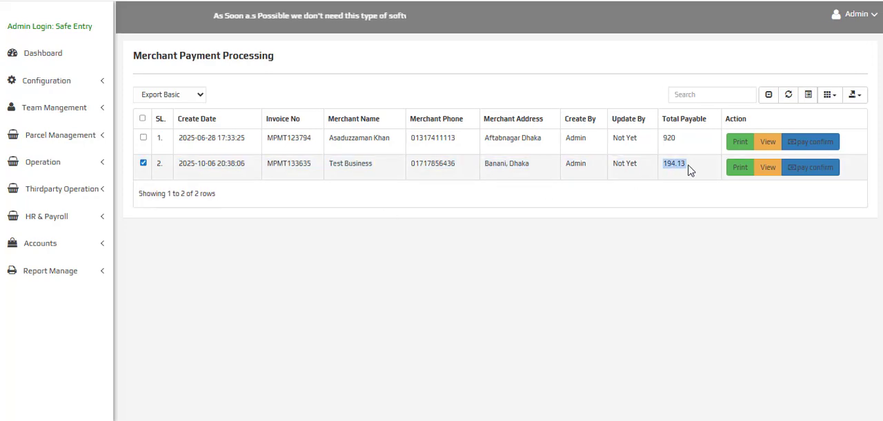
Preview the Test Business payment invoice for printing, examine its payment adjustment and bank details, and close it without printing
click(738, 168)
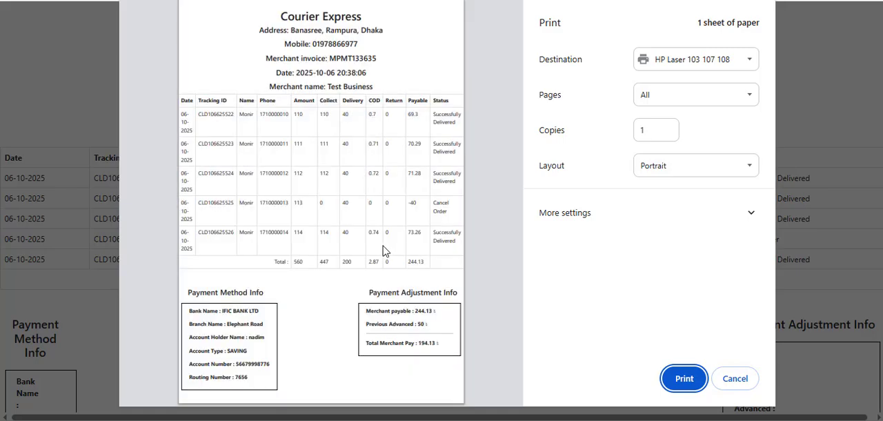
click(157, 337)
click(158, 339)
click(157, 338)
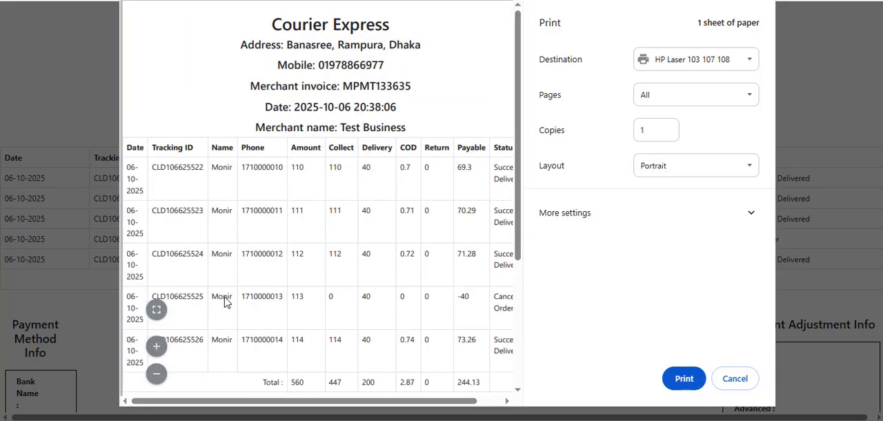
scroll(282, 241, down, 3)
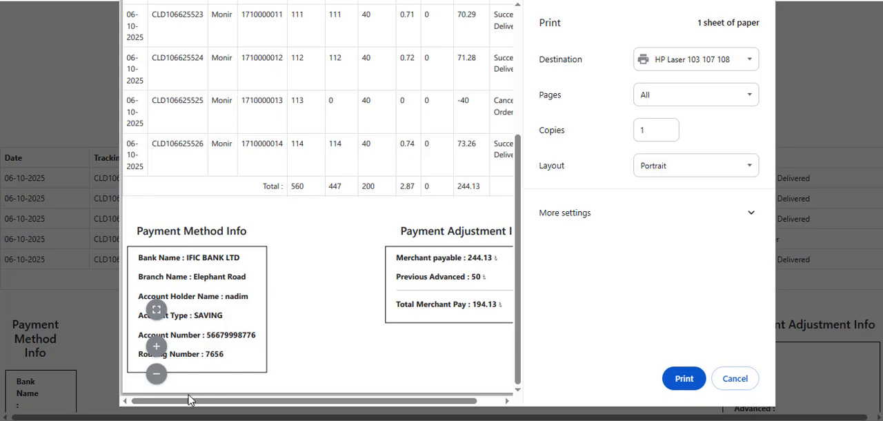
drag(192, 401, 312, 406)
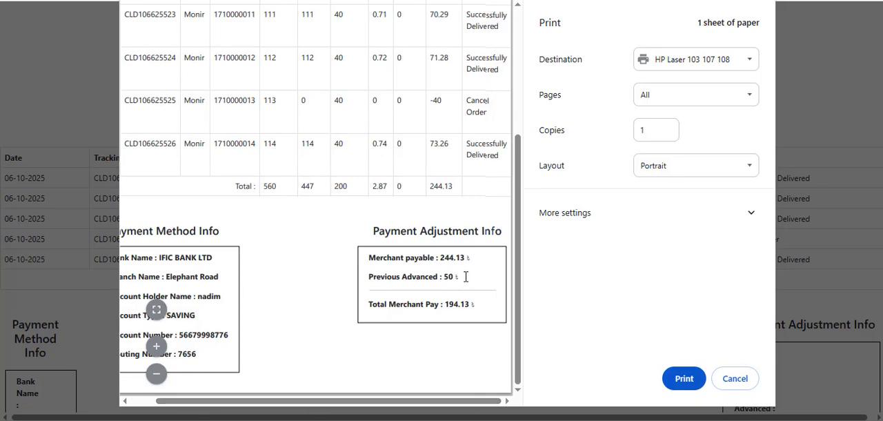
drag(466, 276, 370, 278)
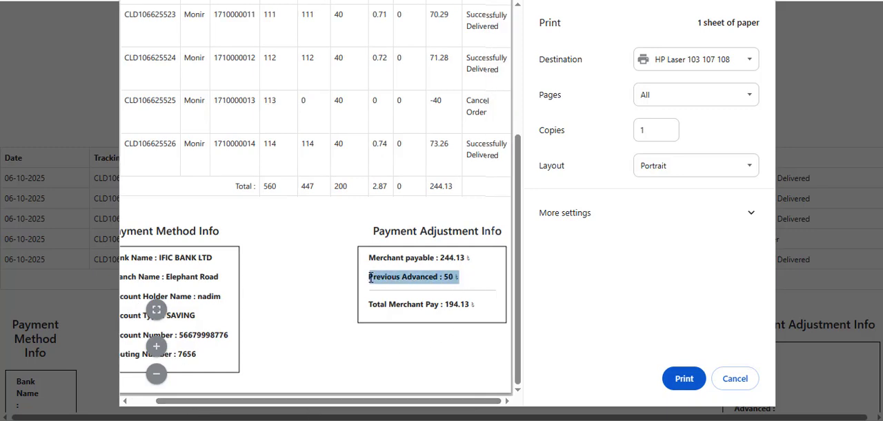
click(394, 265)
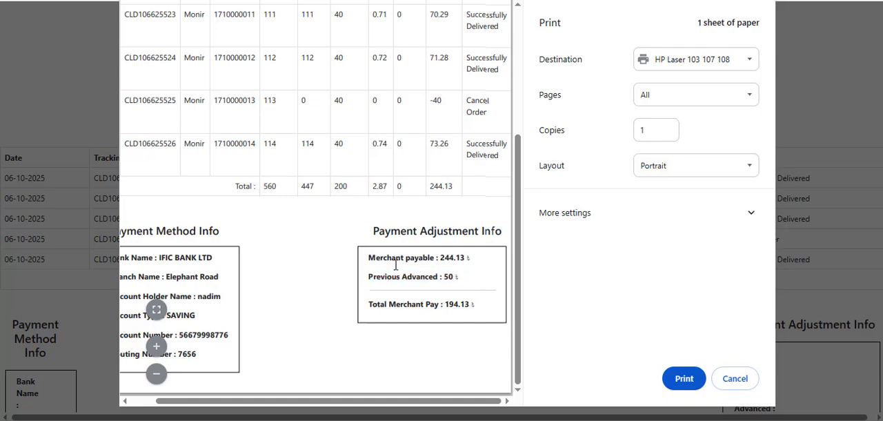
drag(468, 276, 356, 287)
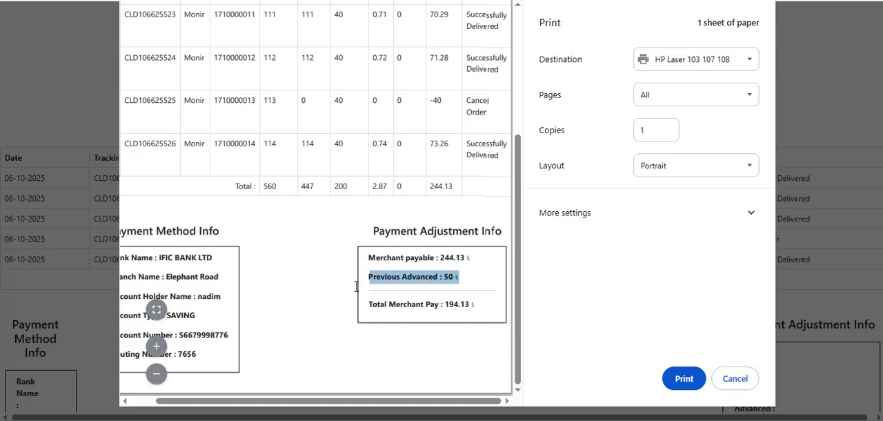
drag(474, 301, 367, 308)
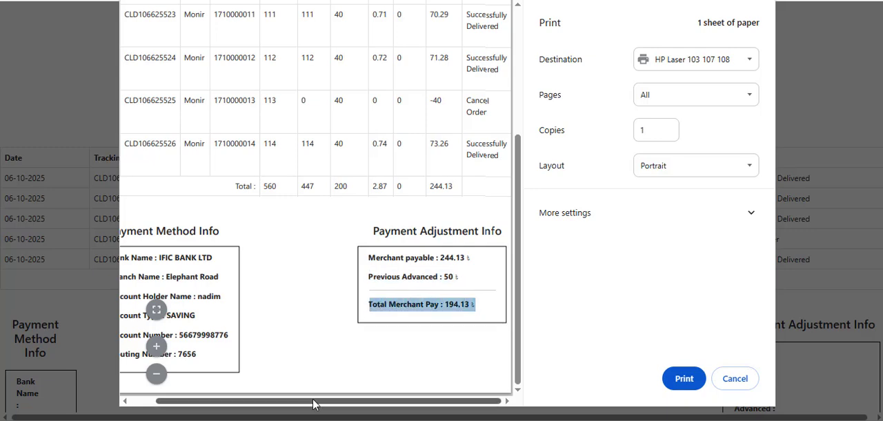
drag(314, 405, 138, 406)
click(198, 263)
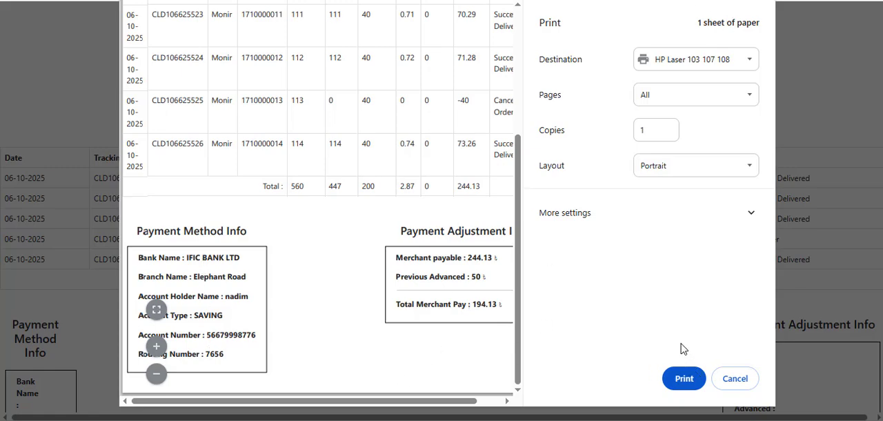
click(734, 378)
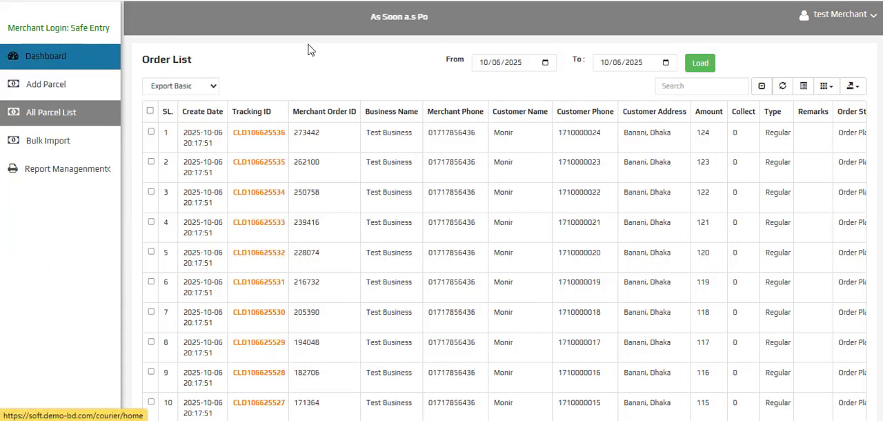
Switch to the merchant panel, check the dashboard balance, and load the Payment History report for the Payment Processing status
click(59, 45)
click(339, 24)
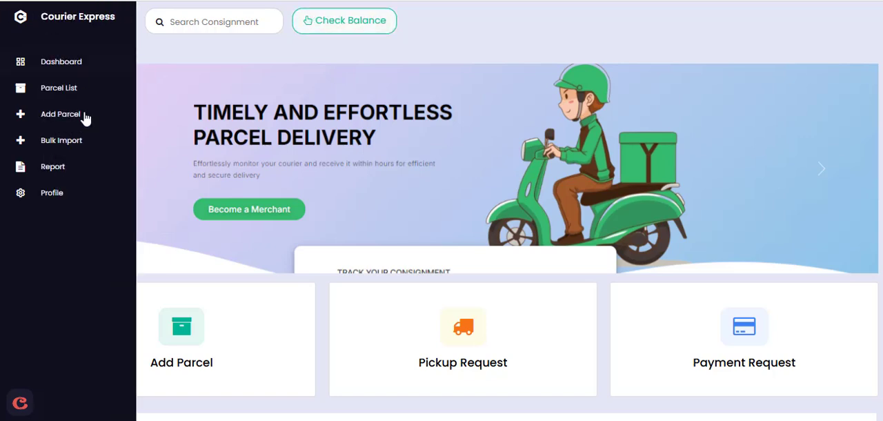
mouse_move(63, 178)
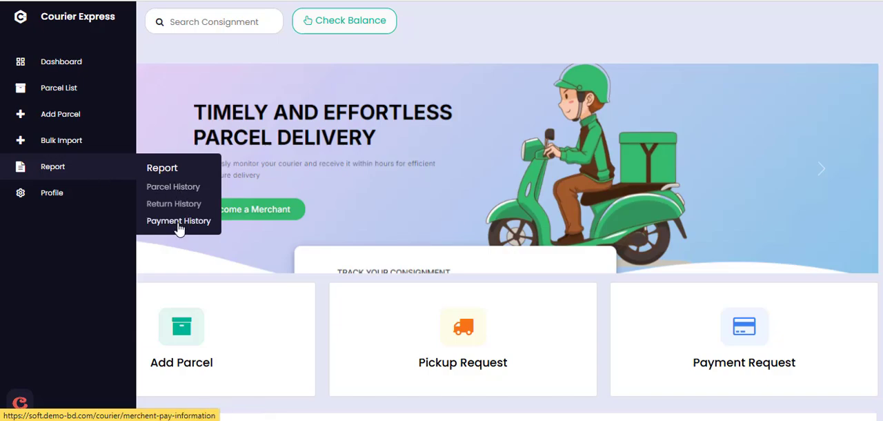
click(179, 228)
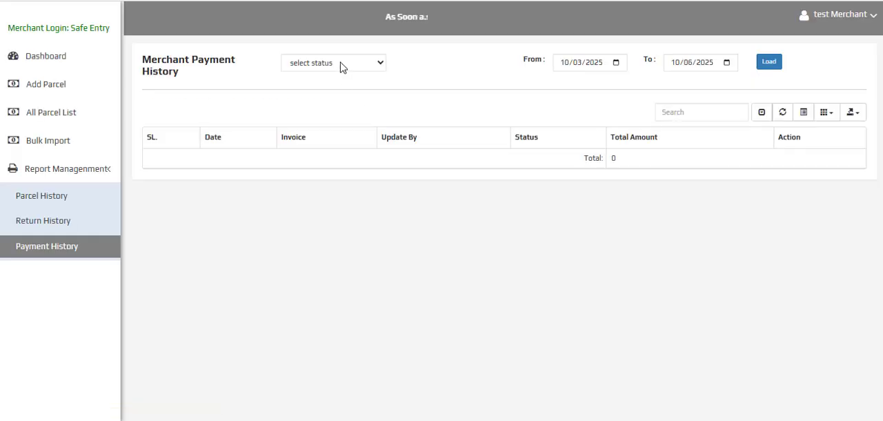
click(341, 65)
click(348, 117)
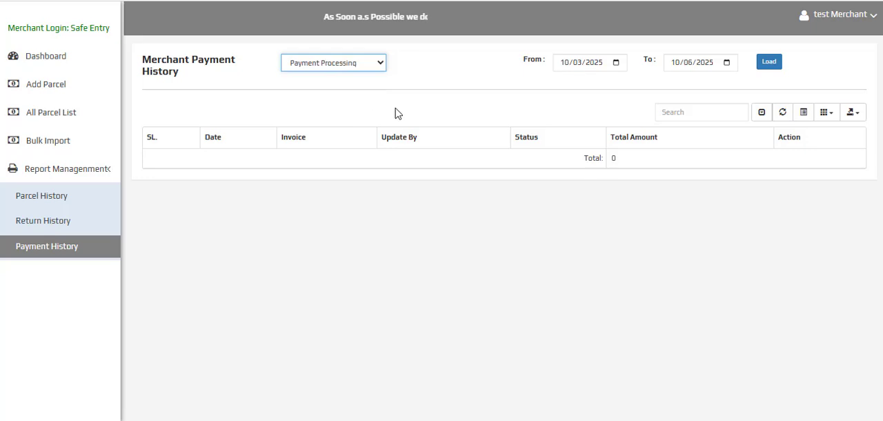
click(774, 63)
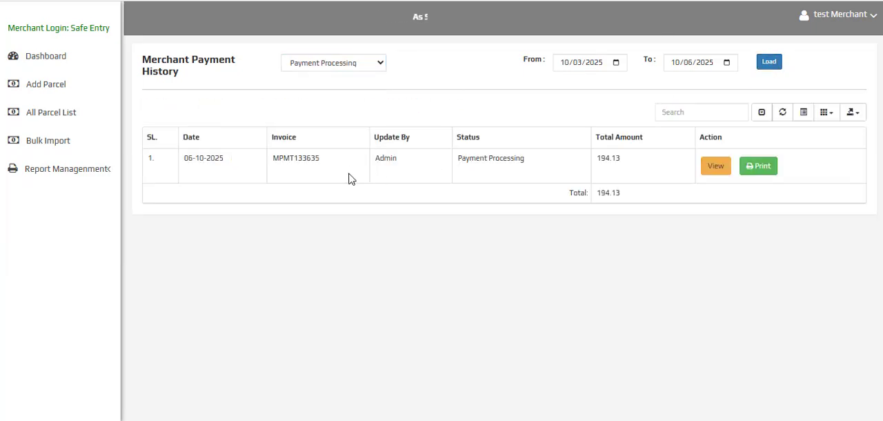
Check the processing payment's total amount and view its parcel details, examining the cancelled order row and the total payable
drag(627, 168, 537, 165)
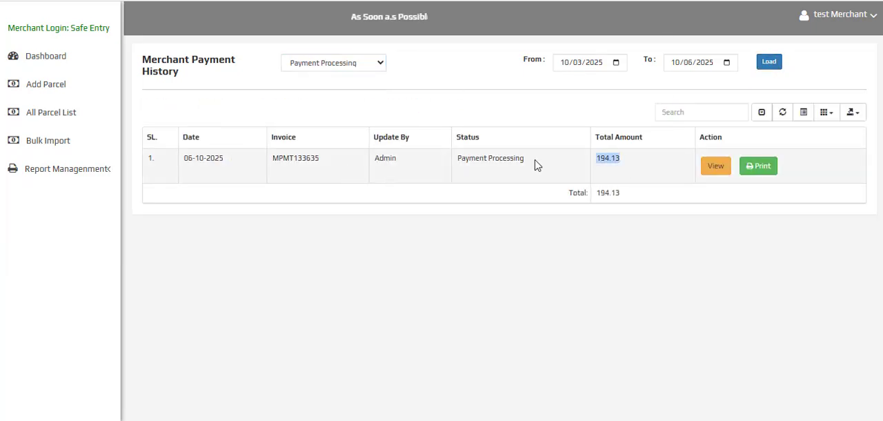
click(715, 166)
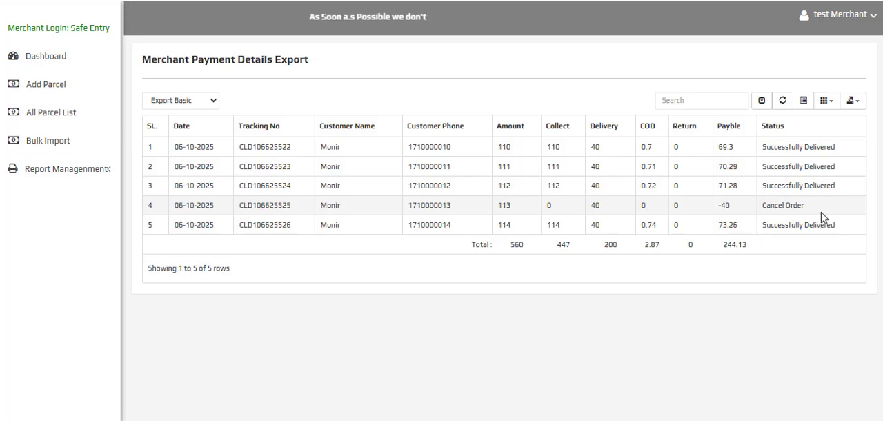
drag(813, 209, 176, 209)
click(617, 216)
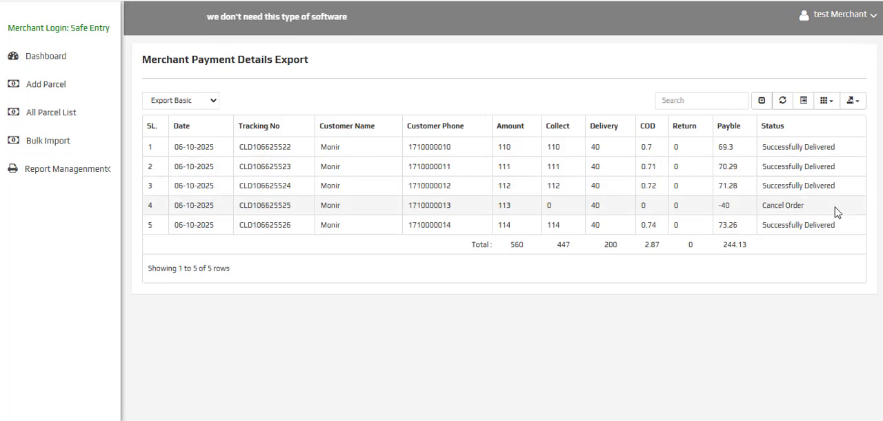
double_click(733, 245)
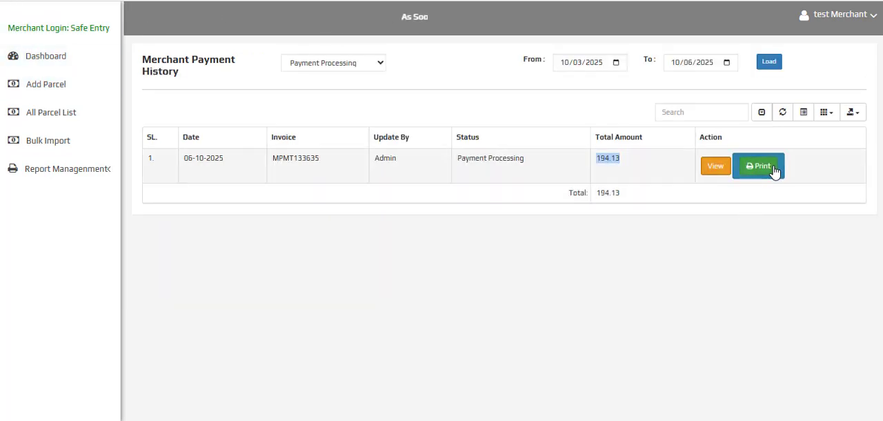
Check the previous advance in the merchant invoice's print preview, close it without printing, and return to the merchant dashboard
click(775, 174)
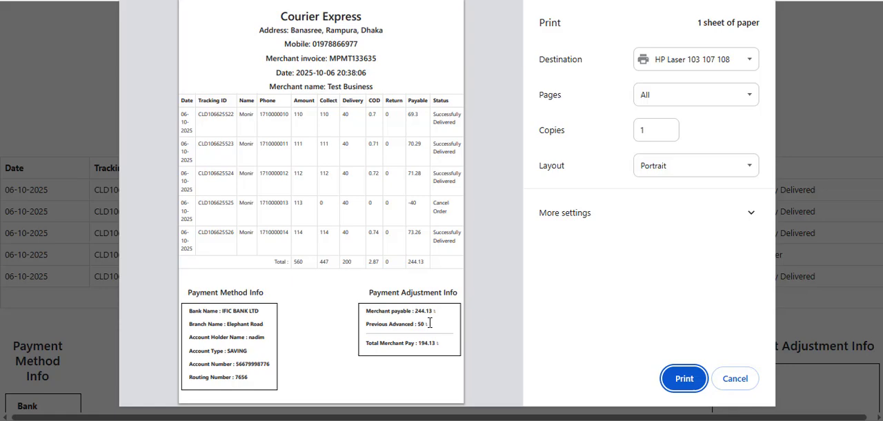
drag(429, 323, 348, 324)
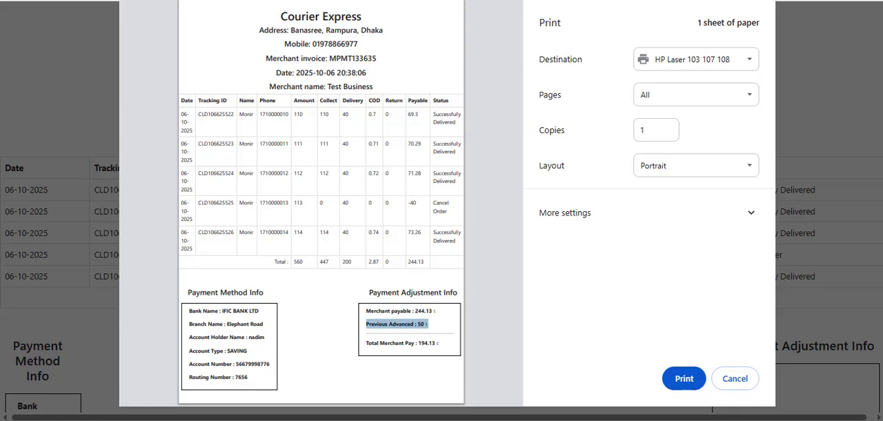
key(Escape)
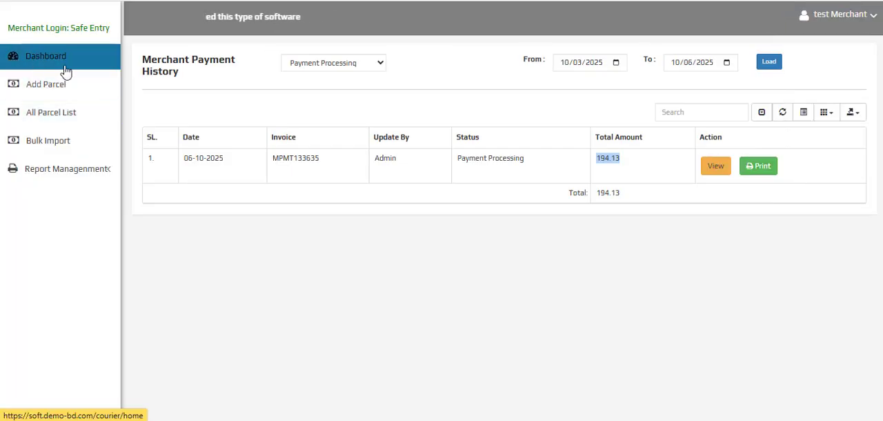
click(66, 71)
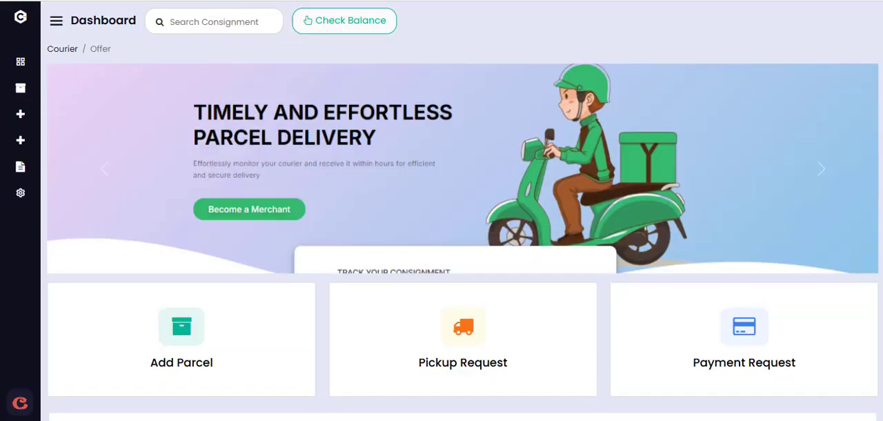
Switch to the admin panel and confirm the Test Business payment in the Merchant Payment Processing list
click(181, 397)
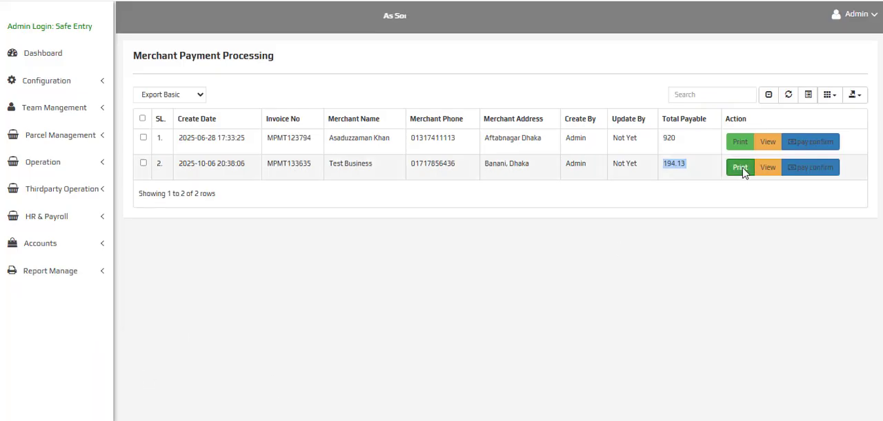
click(808, 172)
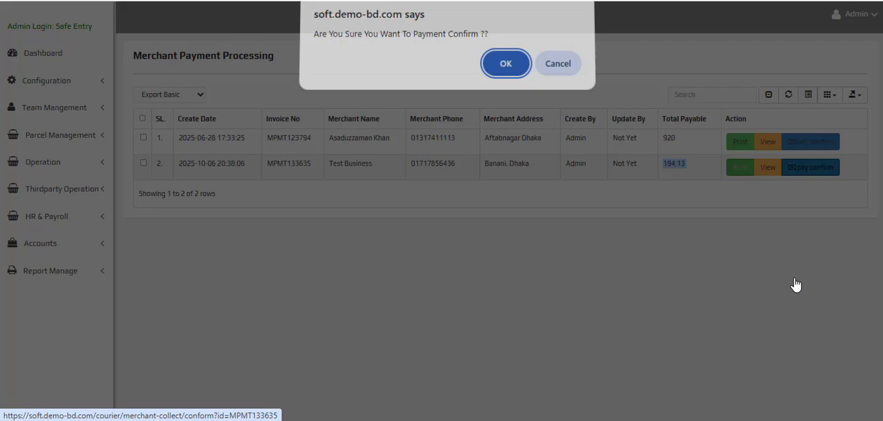
click(519, 69)
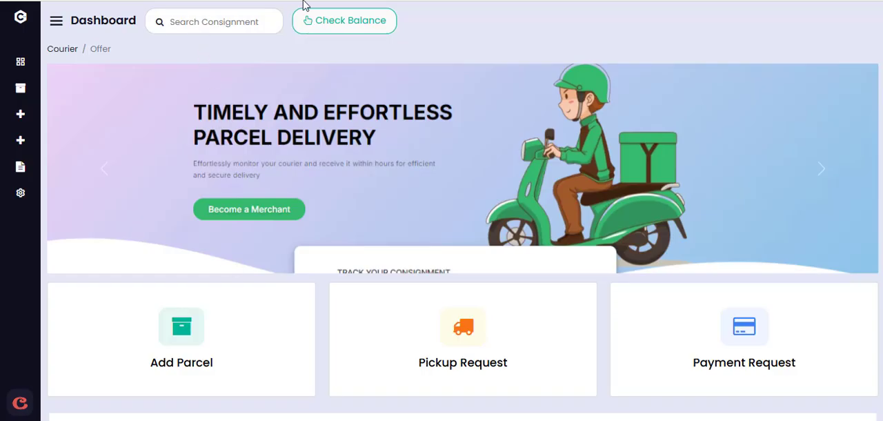
Switch to the merchant panel, check the balance, and examine the last invoice date and payment sent under Cash on Delivery Details
click(345, 17)
click(321, 26)
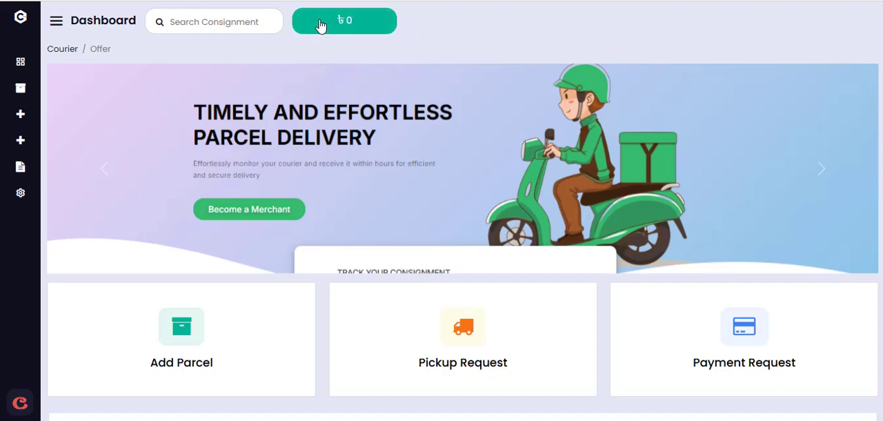
scroll(286, 158, down, 5)
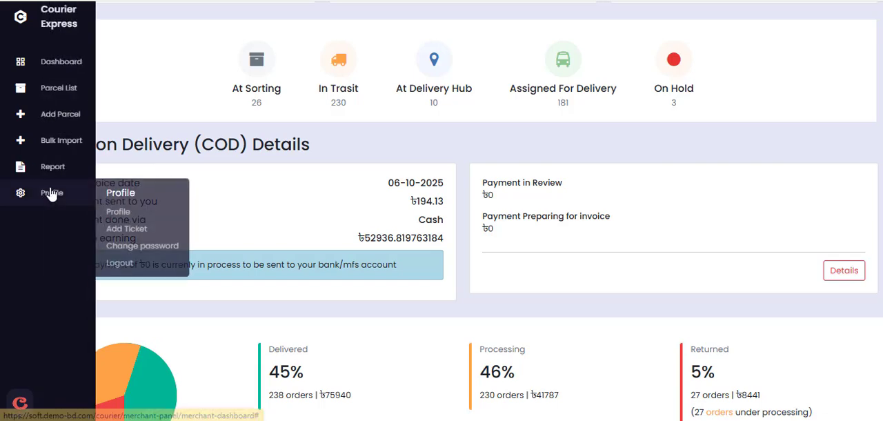
drag(64, 201, 450, 208)
drag(386, 183, 447, 200)
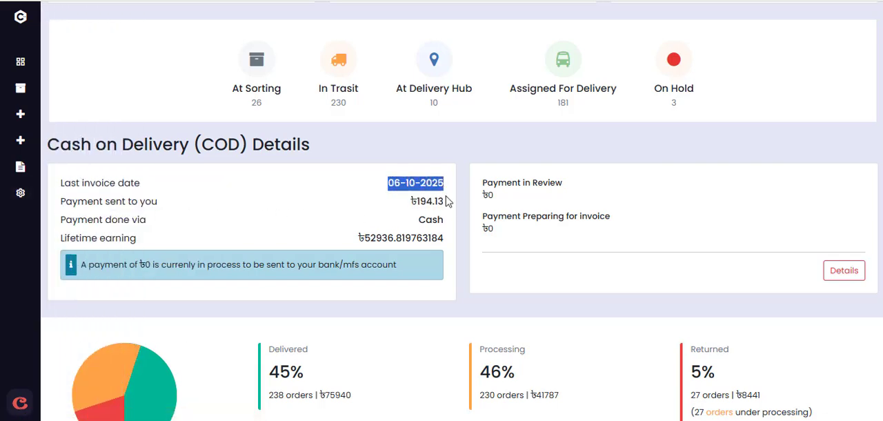
Examine the total order value below the delivery statistics on the merchant dashboard
scroll(474, 224, down, 3)
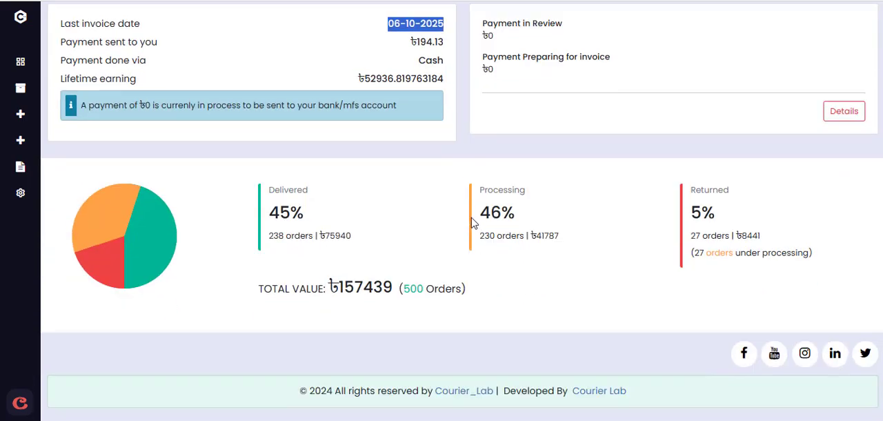
drag(253, 293, 459, 287)
click(512, 292)
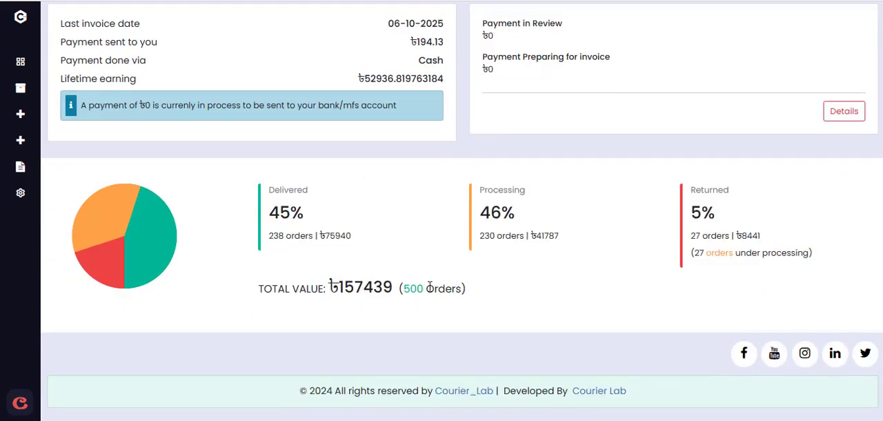
triple_click(293, 289)
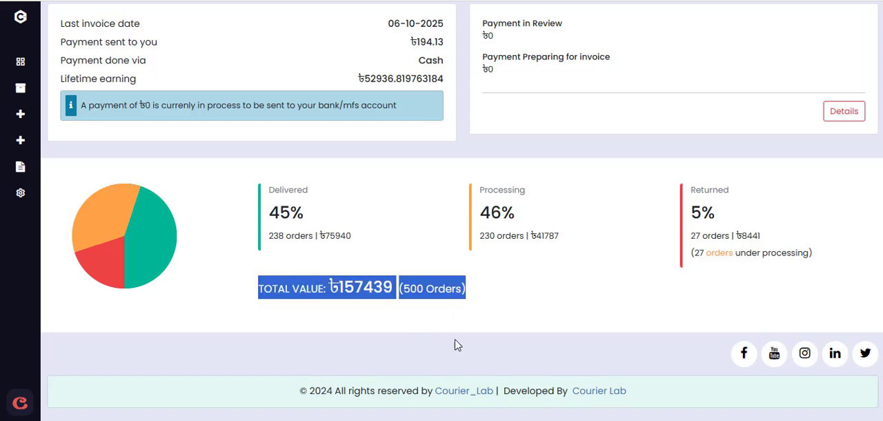
Switch to the admin panel, open Return To Hub, and load the return parcels for the destination Dhaka Hub
click(135, 394)
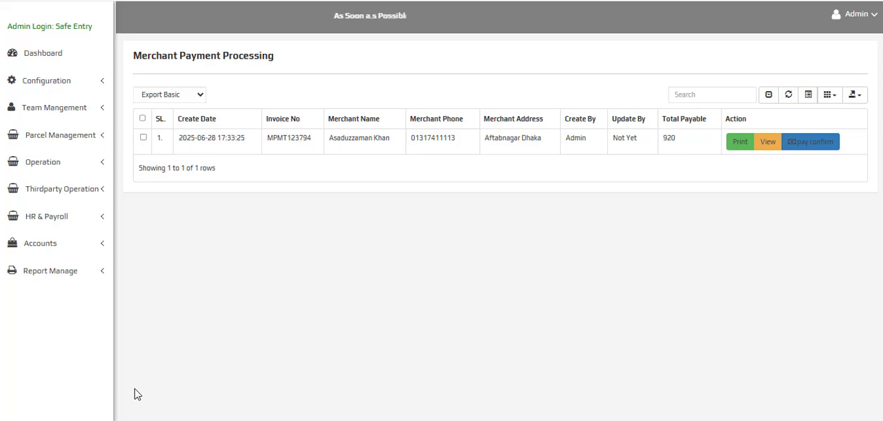
click(78, 165)
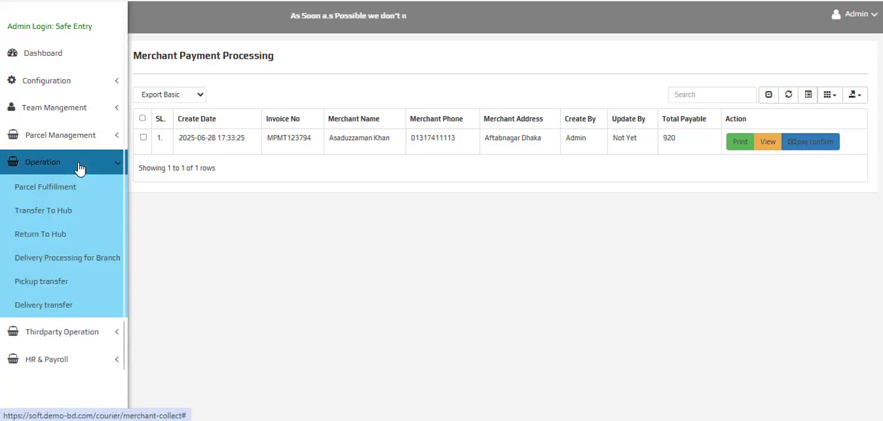
click(65, 236)
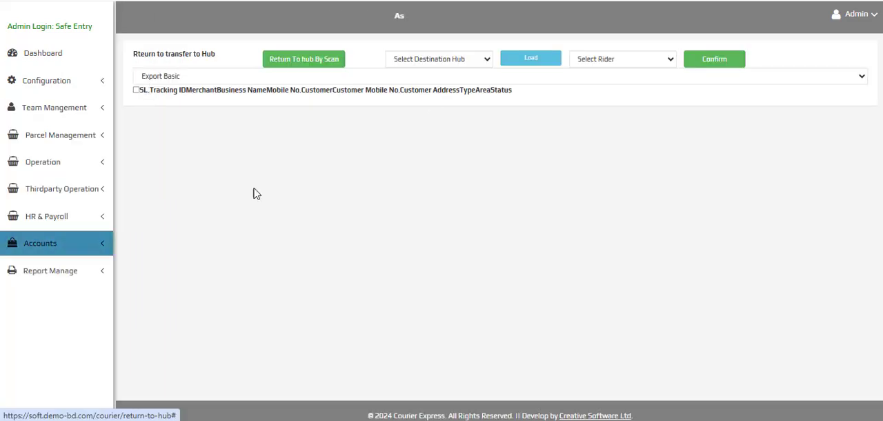
click(433, 60)
click(423, 91)
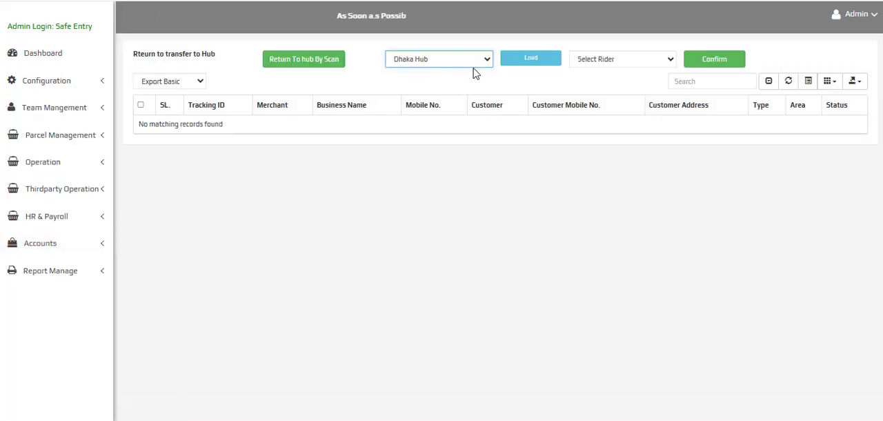
click(519, 64)
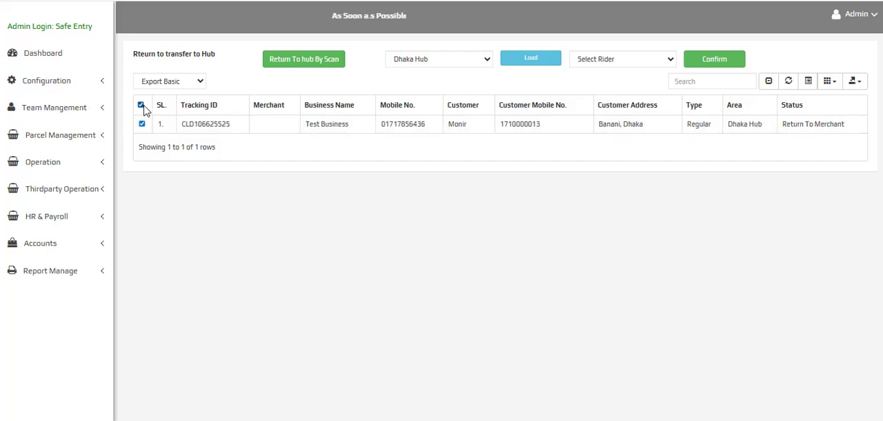
Assign the first listed rider to the selected Test Business return parcel and confirm its transfer to the hub
click(594, 60)
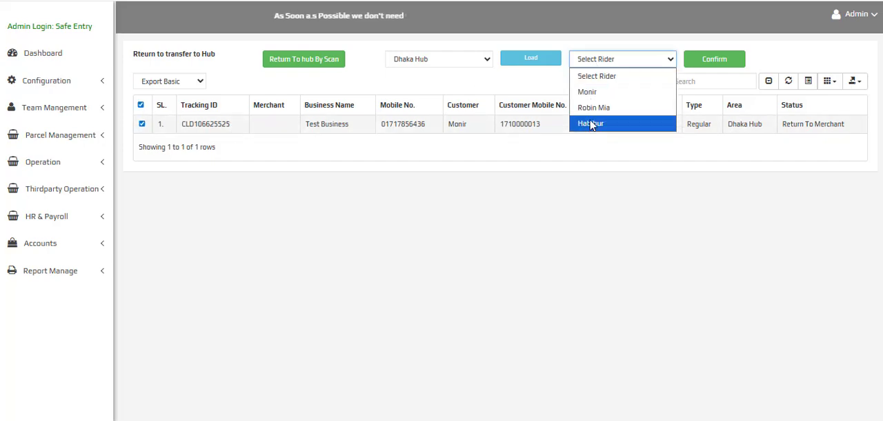
click(603, 92)
click(714, 59)
click(504, 70)
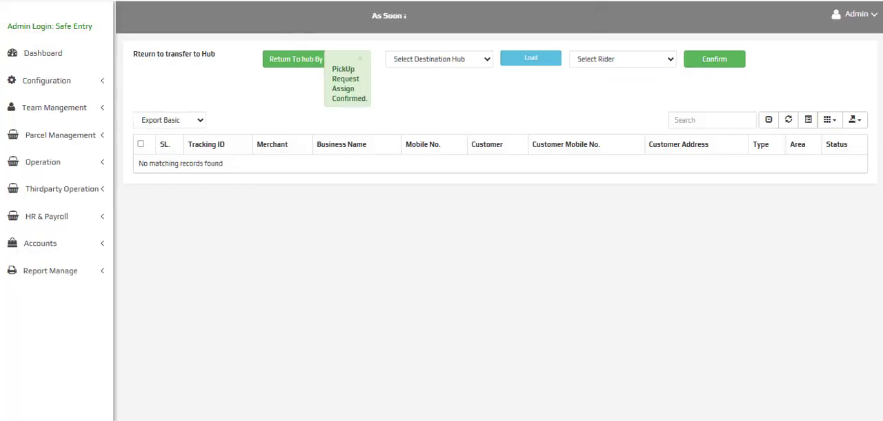
Switch to the rider panel and mark the return transfer from Head Office as reached in the Transfer Order List
mouse_move(293, 420)
click(292, 376)
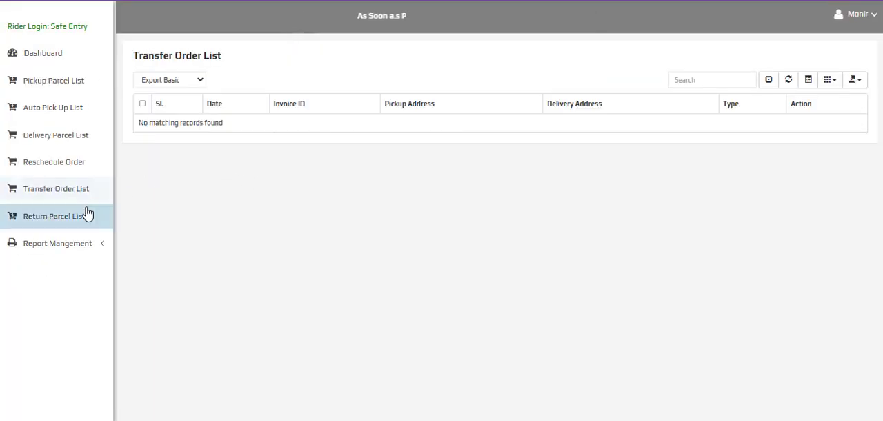
click(62, 199)
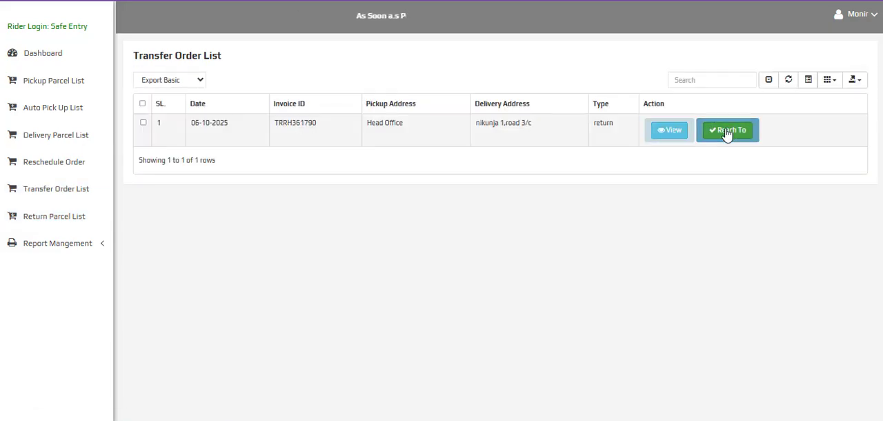
click(728, 130)
click(505, 74)
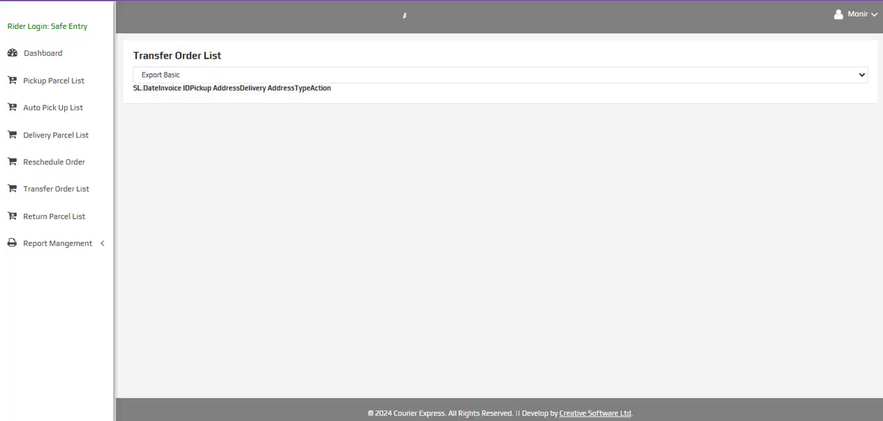
Switch to the hub panel and collect the Test Business parcel with status Return Reach For Branch from the Destination Hub list
click(192, 414)
click(60, 201)
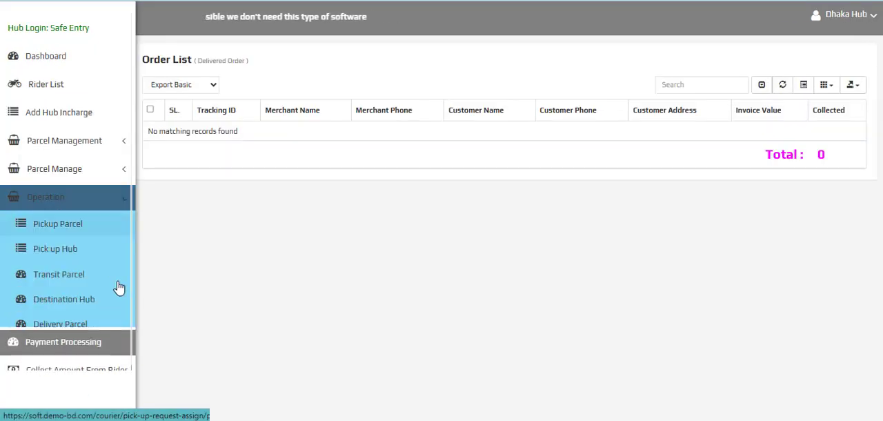
click(63, 299)
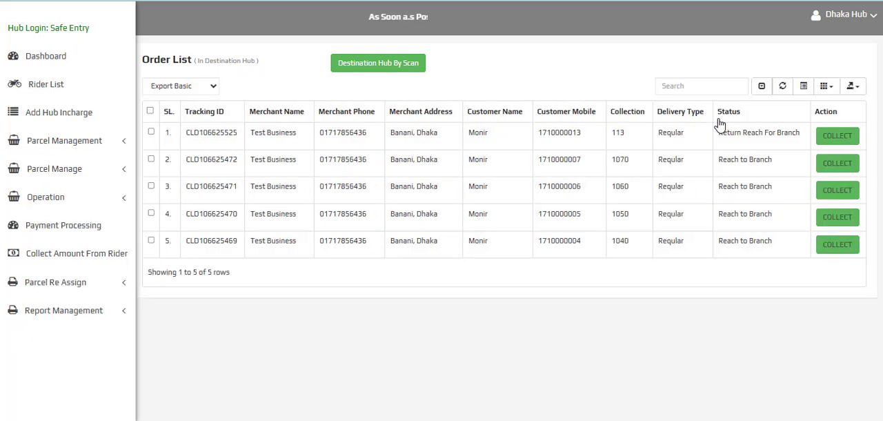
double_click(223, 133)
triple_click(753, 132)
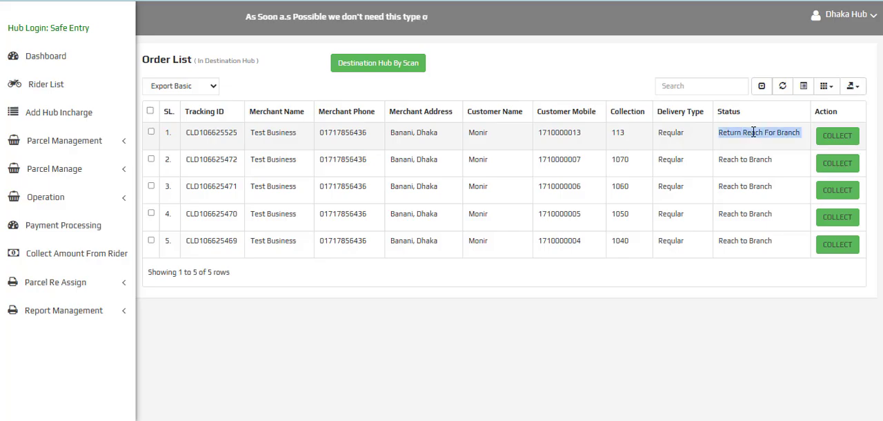
click(837, 135)
click(506, 67)
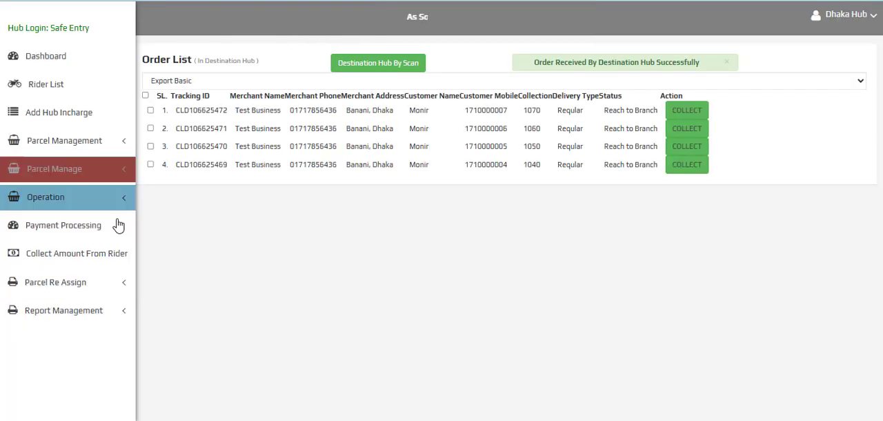
Open Return Processing in the hub panel and return to the Destination Hub list
click(107, 207)
scroll(76, 290, down, 3)
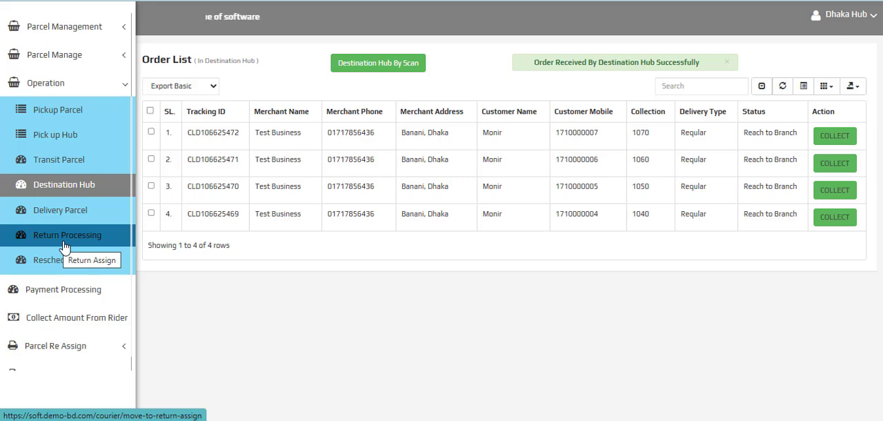
click(64, 241)
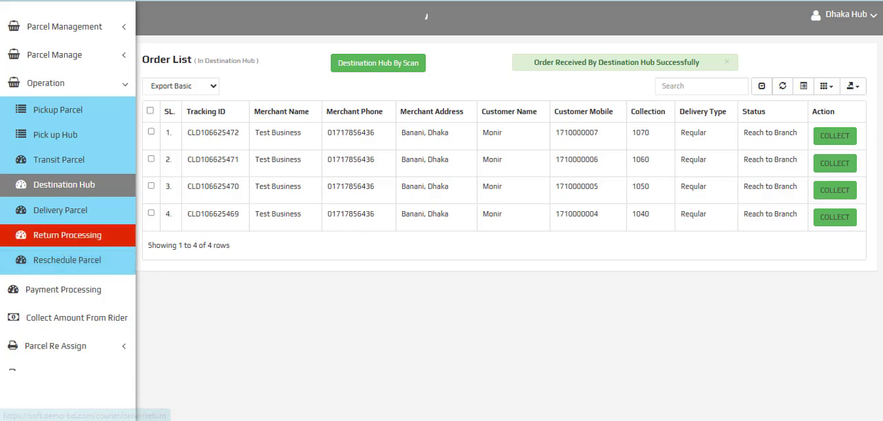
key(alt+Left)
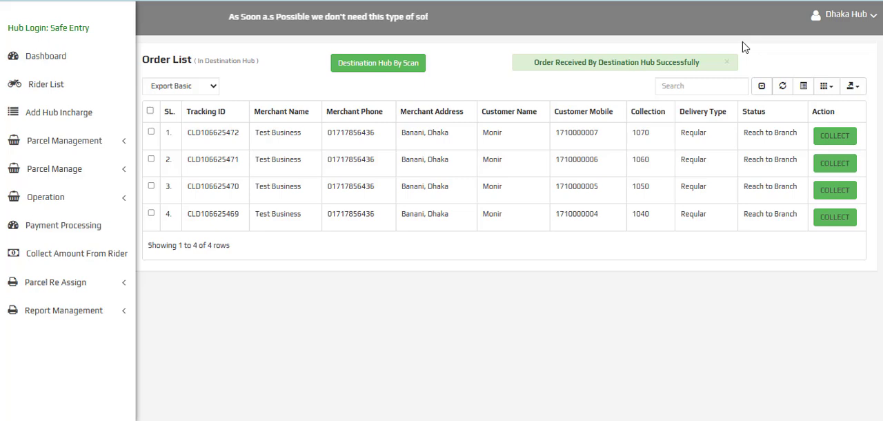
Open the hub's Return History and load the Order Return Report from 10/04/2025 to 10/06/2025
click(41, 310)
scroll(38, 366, down, 3)
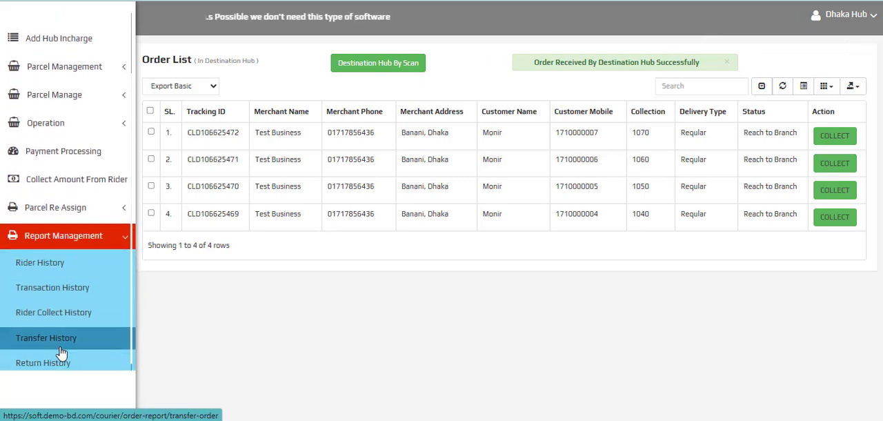
click(49, 363)
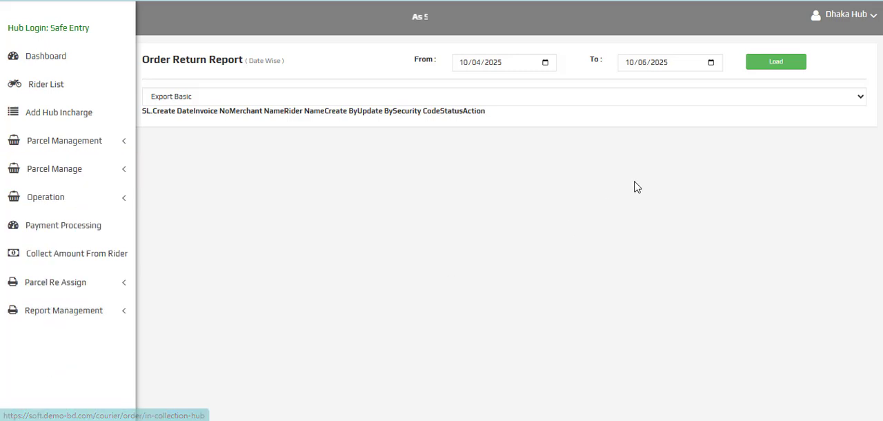
click(494, 63)
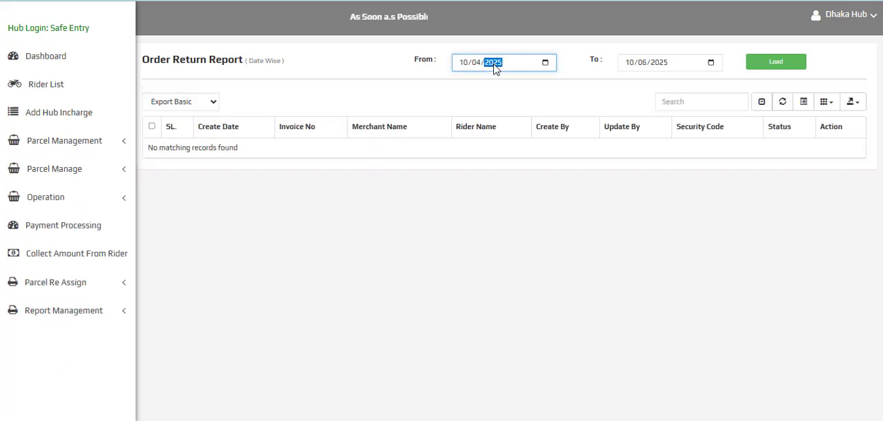
click(795, 71)
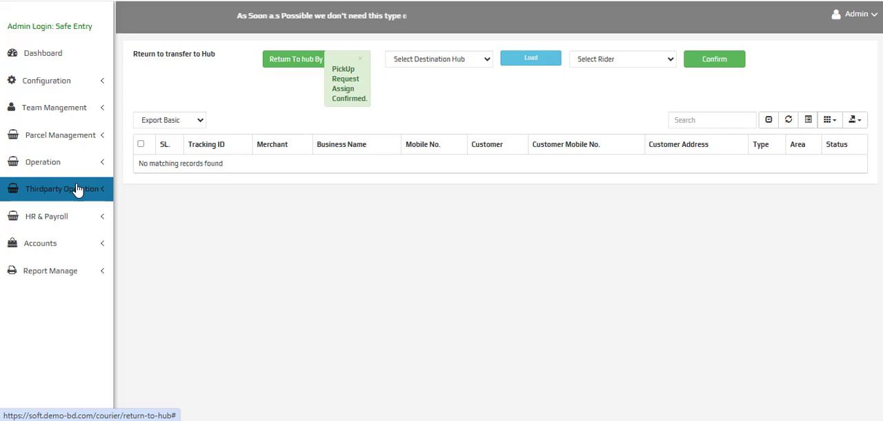
In the admin panel, open the third-party Transfer To Redx page and load the parcels for the Sub Dhaka hub
click(78, 190)
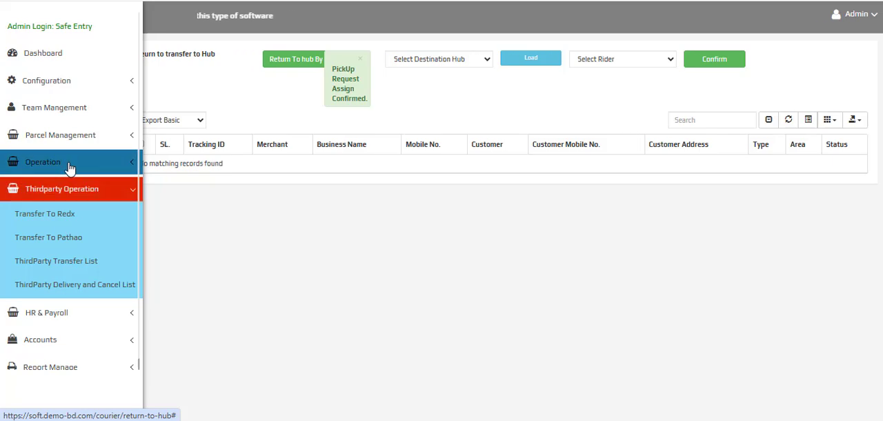
click(59, 221)
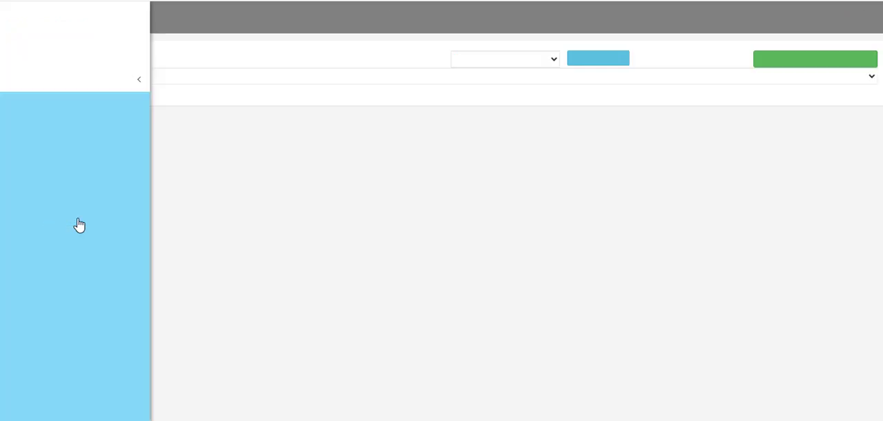
click(507, 59)
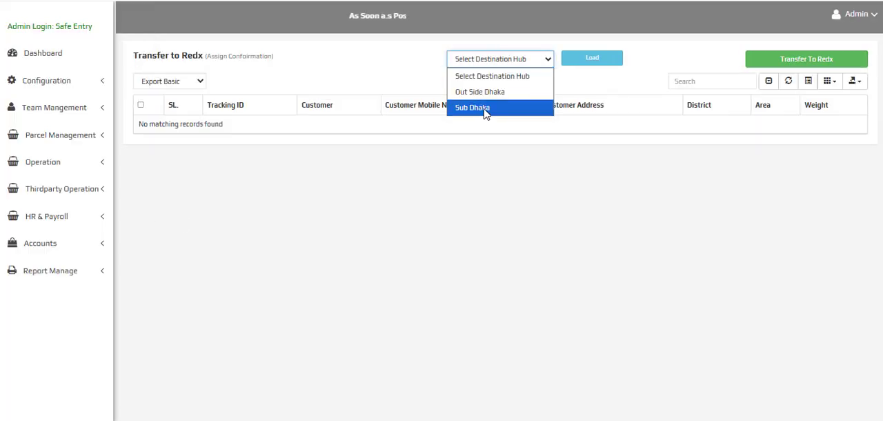
click(486, 109)
click(584, 65)
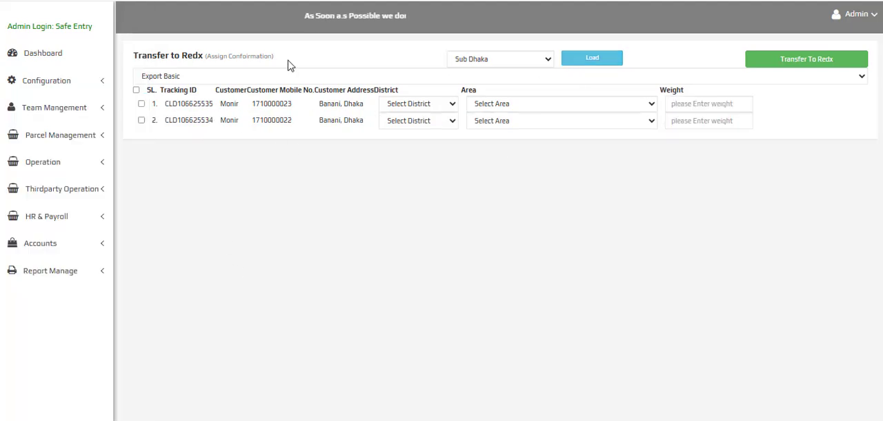
Select both parcels for the Redx transfer and set the first parcel's district to Sirajganj with area Belkuchi
click(140, 105)
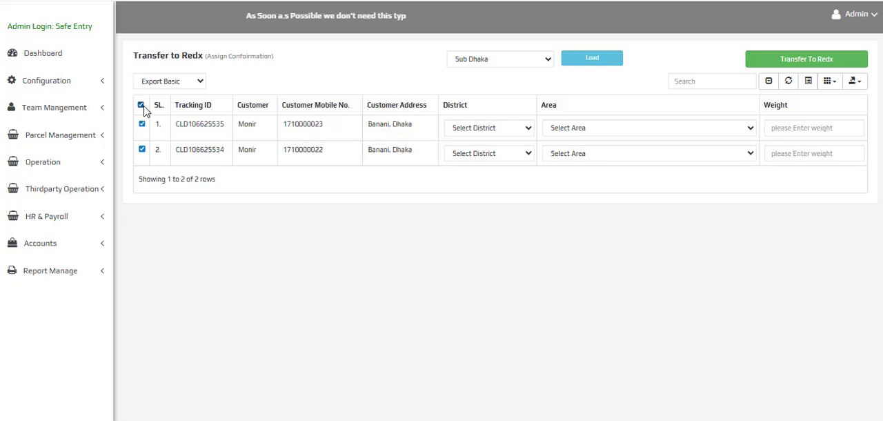
click(483, 128)
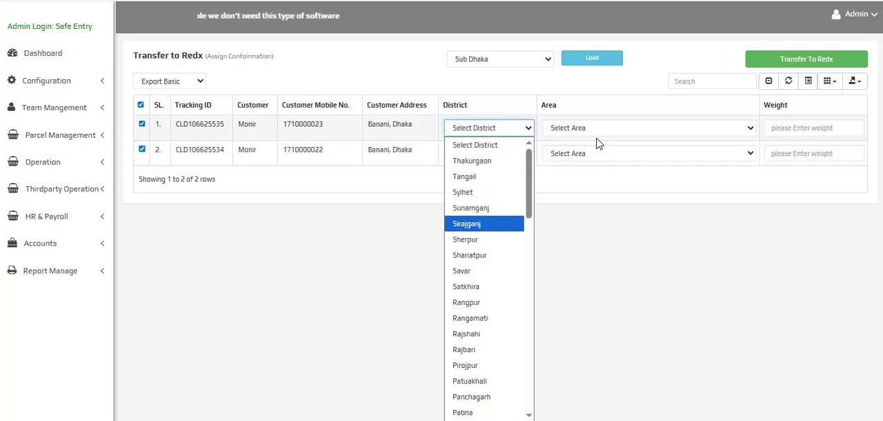
click(475, 225)
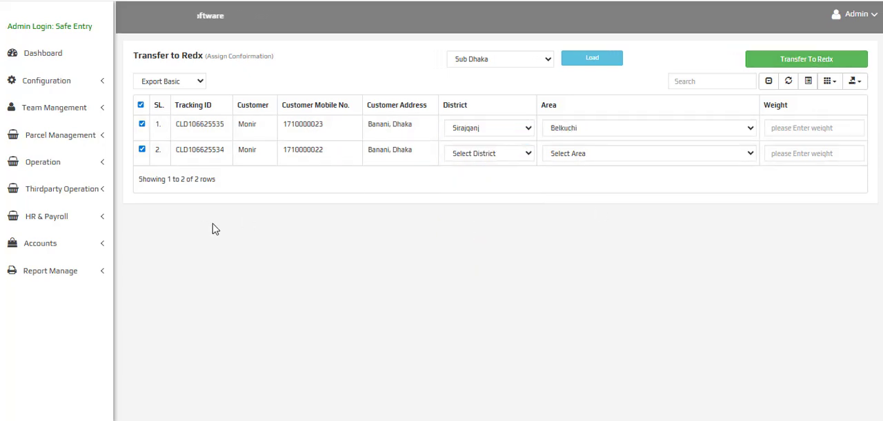
click(55, 189)
click(73, 237)
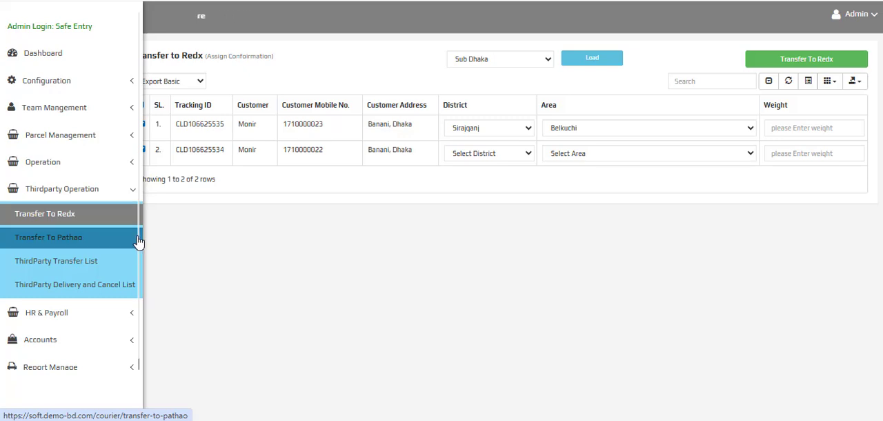
click(62, 317)
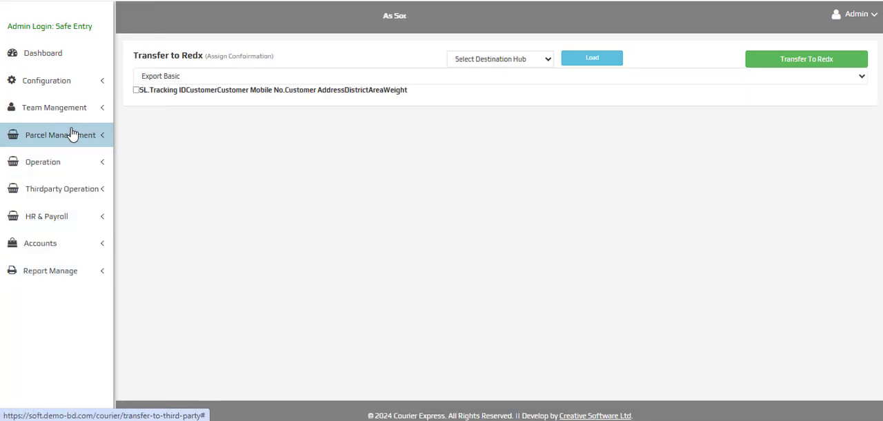
click(83, 217)
scroll(41, 207, down, 1)
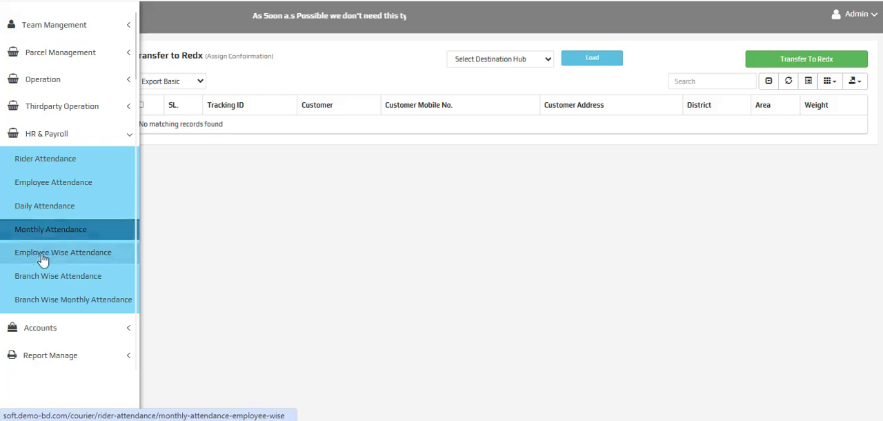
click(112, 134)
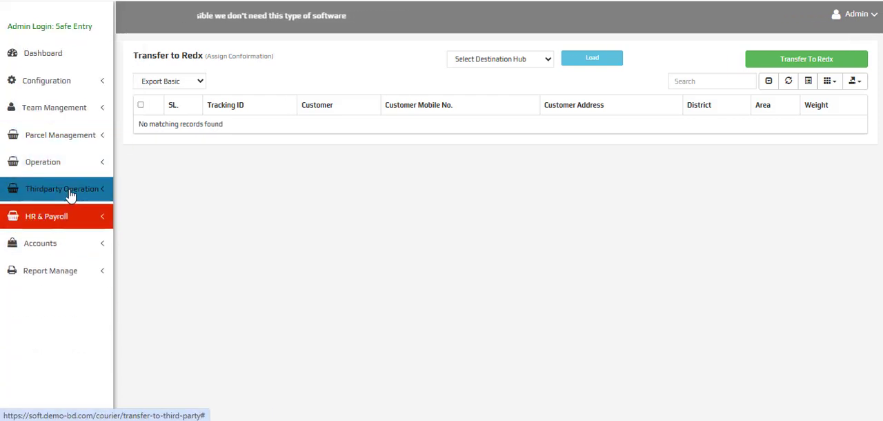
Open Rider Attendance under HR & Payroll and load the Dhaka Hub - (A696) riders for 10/06/2025
click(65, 218)
click(62, 249)
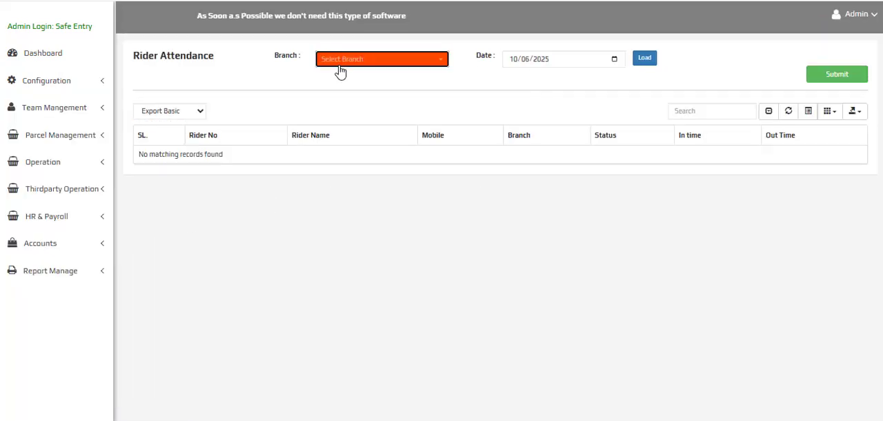
click(338, 62)
click(351, 99)
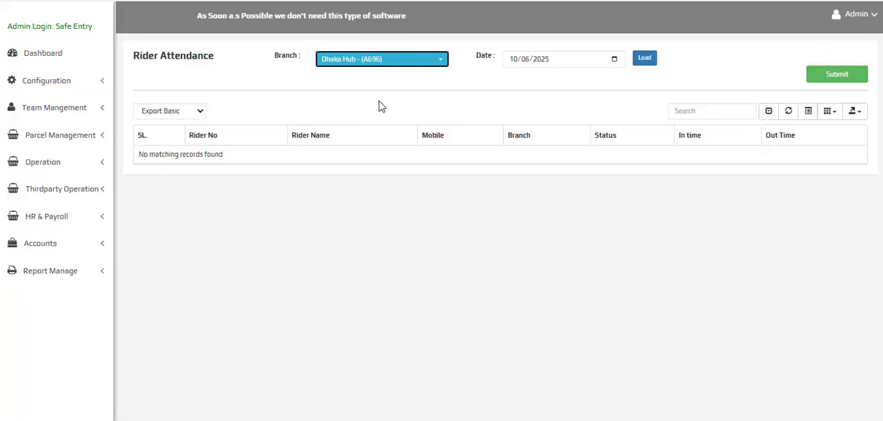
click(647, 60)
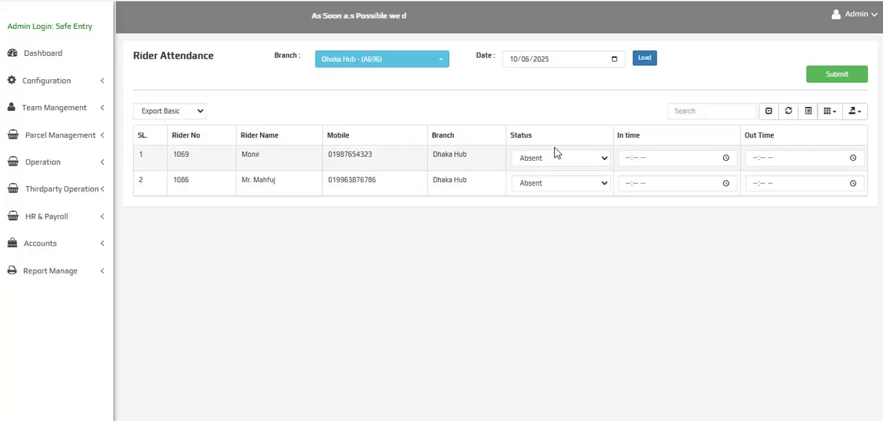
Mark the first Dhaka Hub rider as Present and open that rider's In time for entry
click(558, 158)
click(563, 189)
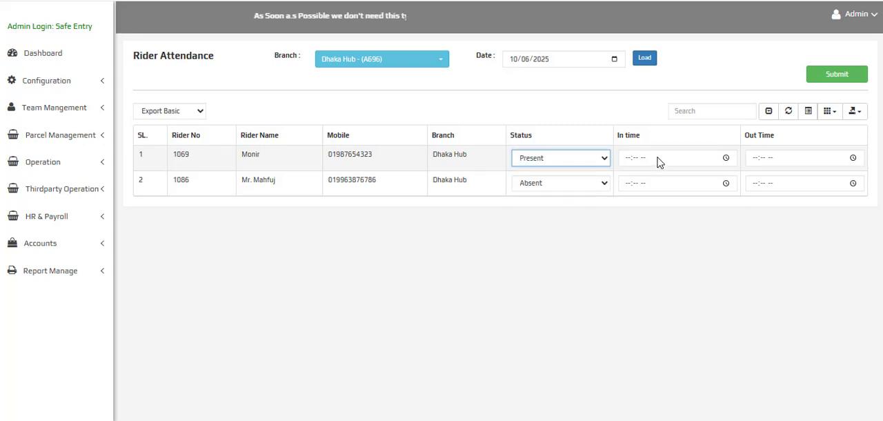
click(726, 159)
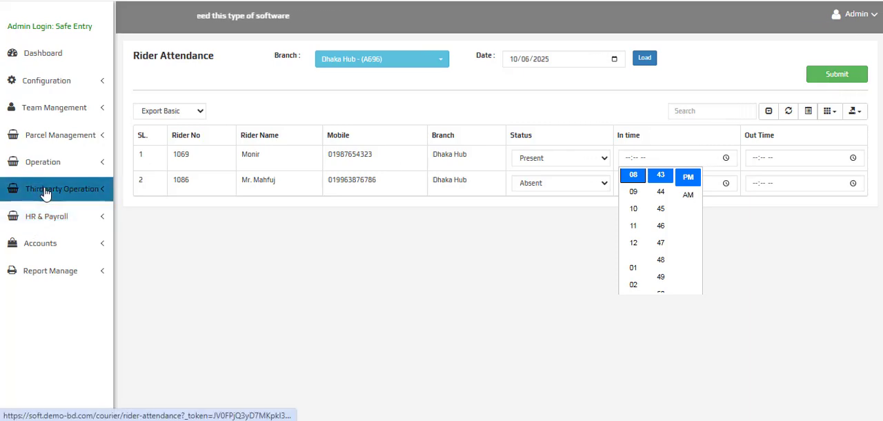
Open the Monthly Attendance report, load it for July 2025 and check its total columns
click(83, 216)
scroll(79, 228, down, 2)
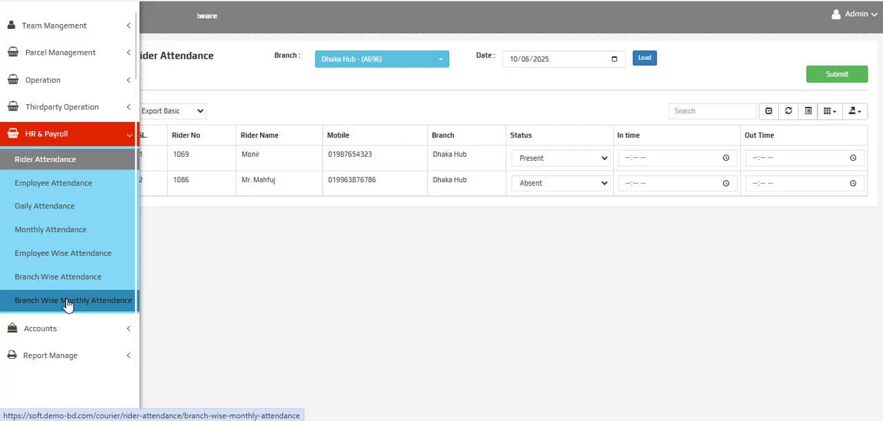
click(53, 234)
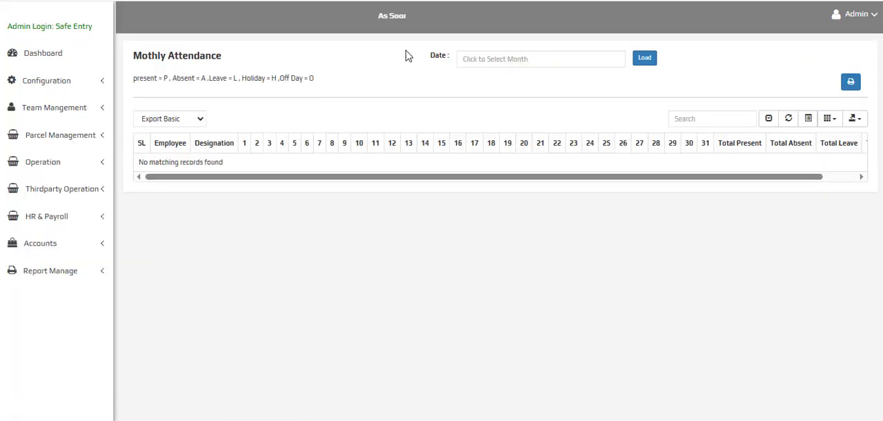
click(500, 58)
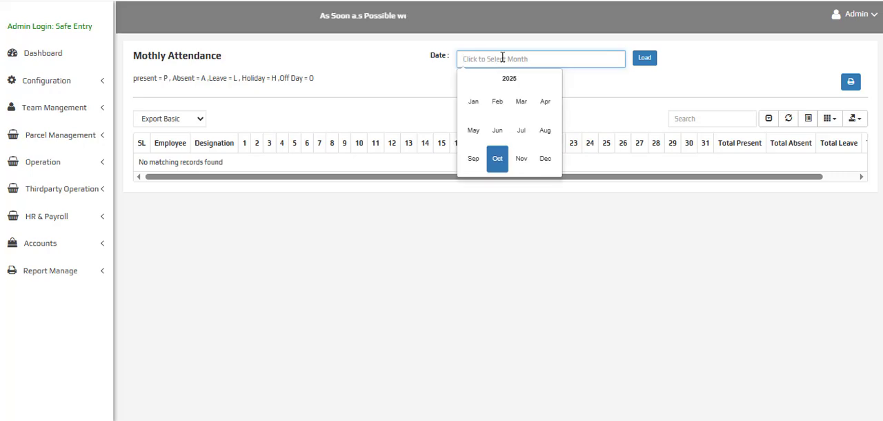
click(521, 130)
click(645, 59)
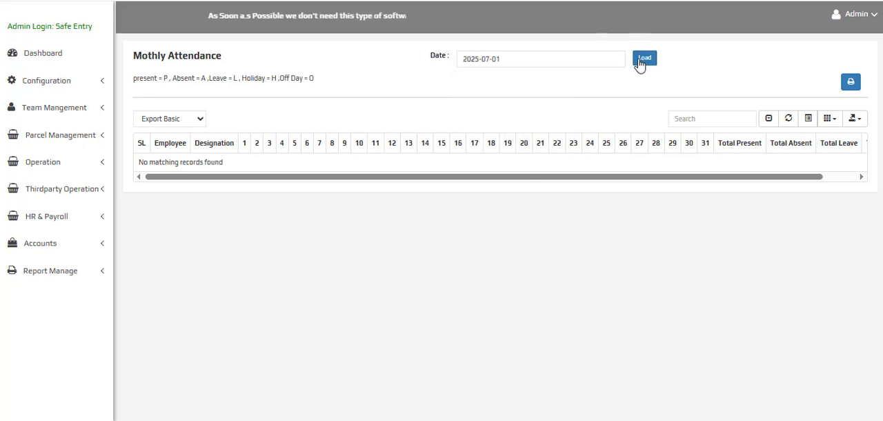
drag(499, 178, 731, 183)
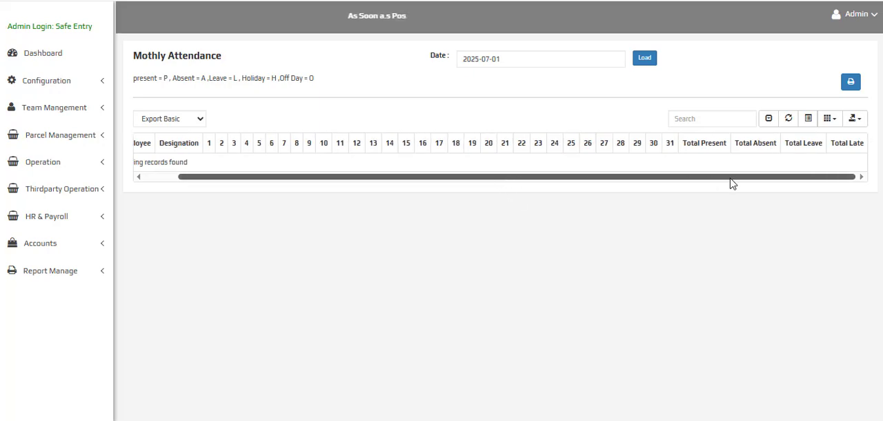
Open Branch Wise Monthly Attendance and load the report for the Sub Dhaka branch for June 2025
click(80, 216)
scroll(78, 220, down, 2)
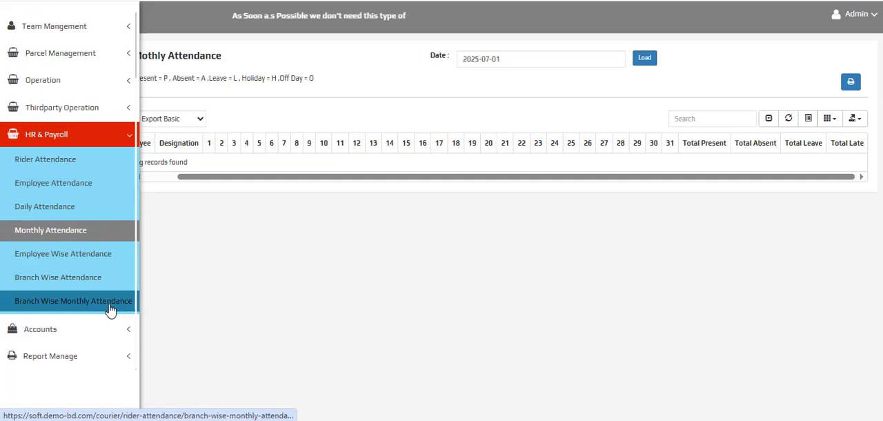
click(39, 305)
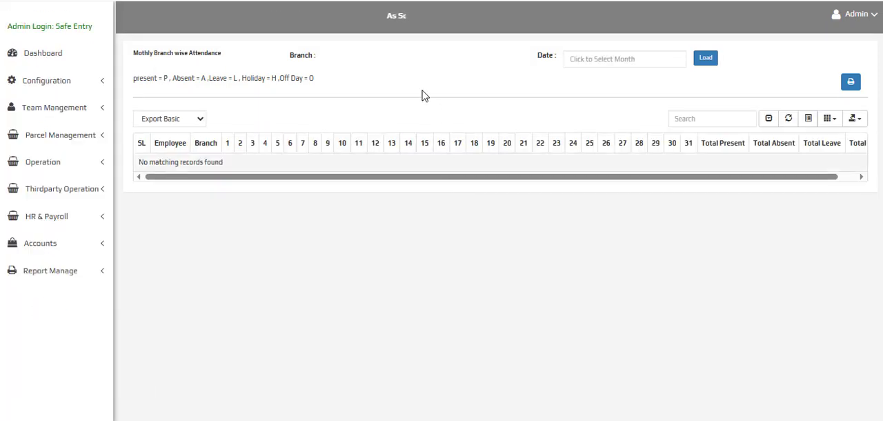
click(416, 61)
click(378, 97)
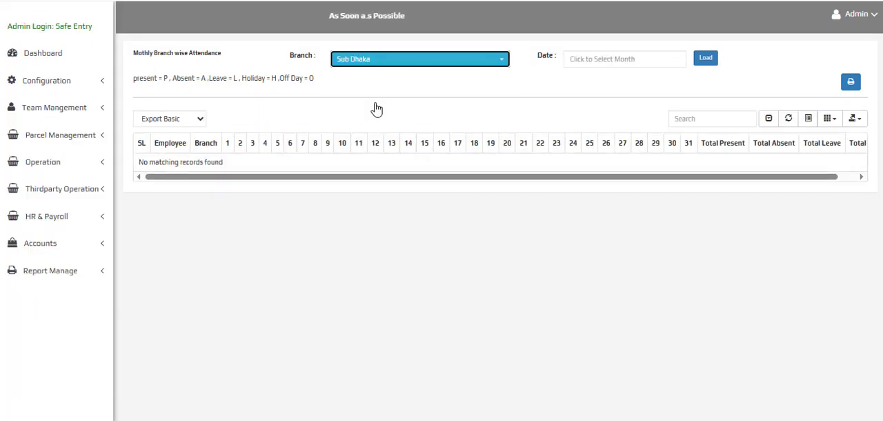
click(601, 59)
click(605, 131)
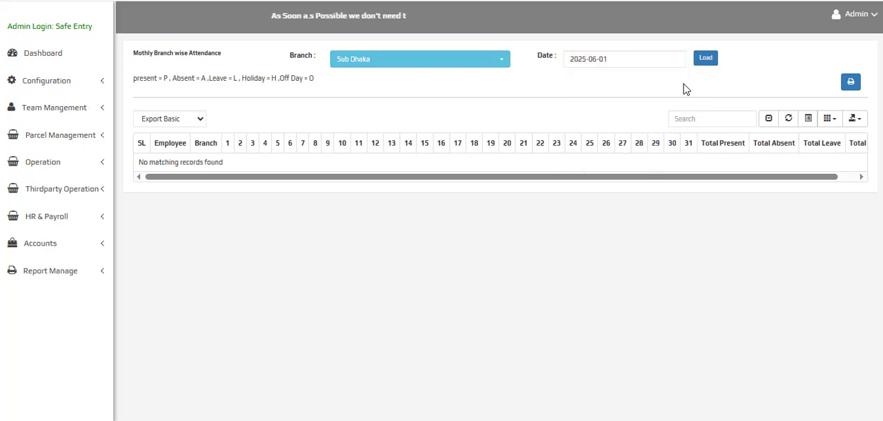
click(705, 58)
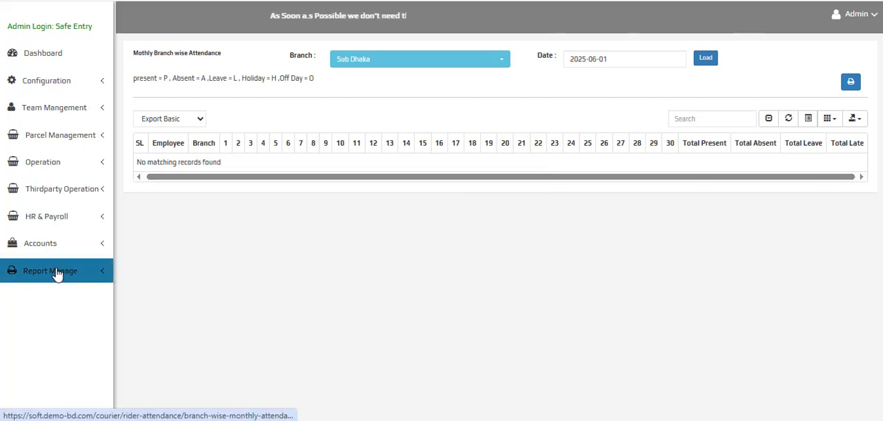
Examine the payment, expense and income options under Accounts and the available reports under Report Manage
click(58, 245)
scroll(57, 258, down, 1)
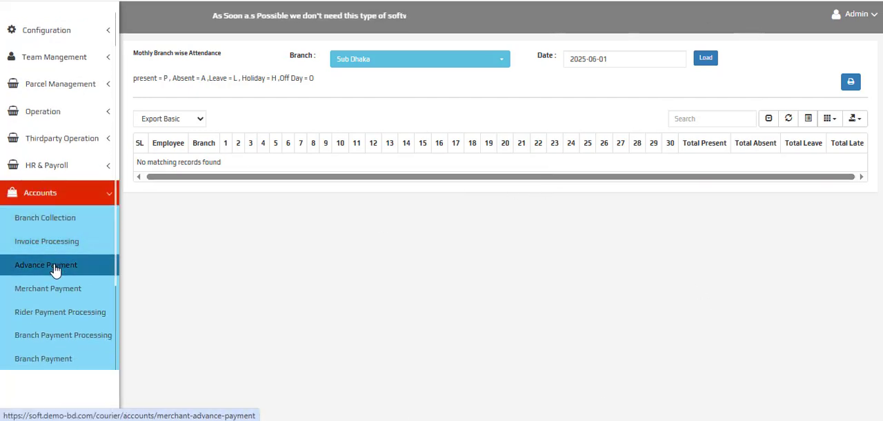
scroll(58, 273, down, 2)
scroll(57, 276, down, 1)
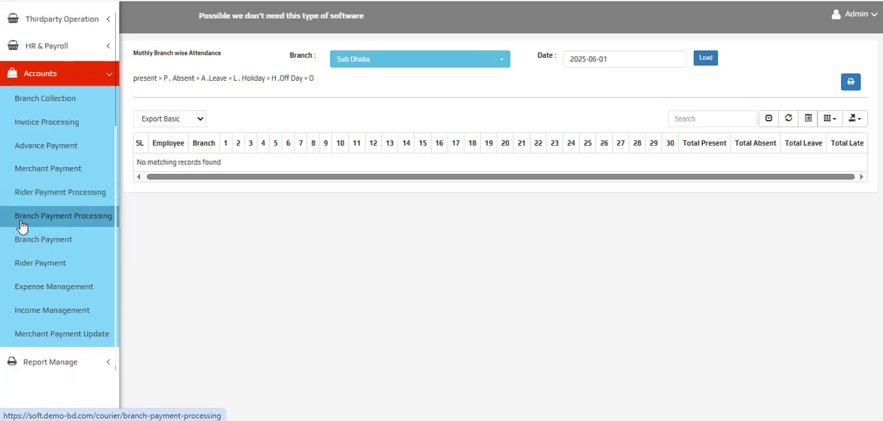
click(40, 249)
scroll(69, 271, down, 1)
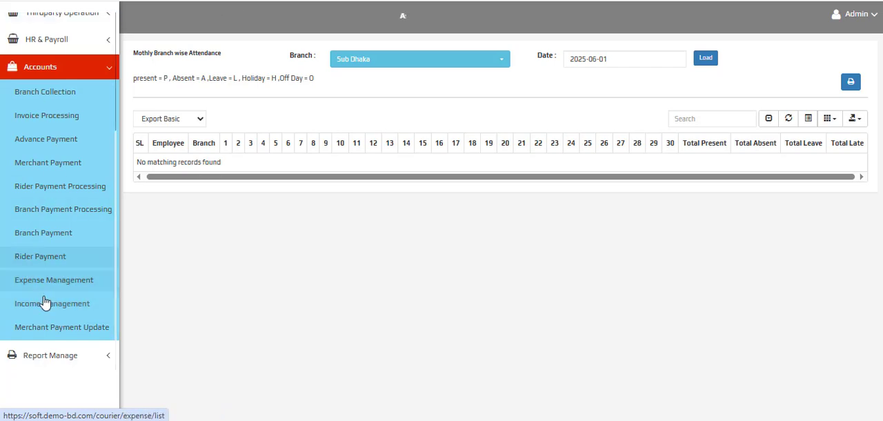
click(40, 292)
scroll(42, 276, up, 4)
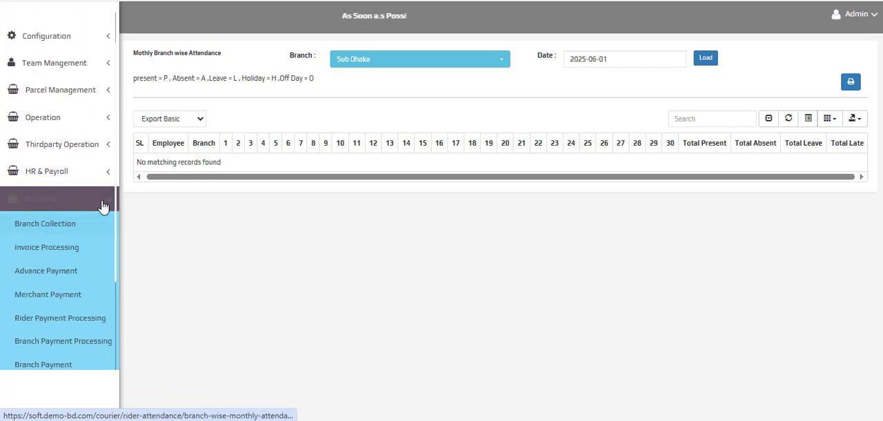
click(102, 200)
click(61, 277)
scroll(60, 262, down, 8)
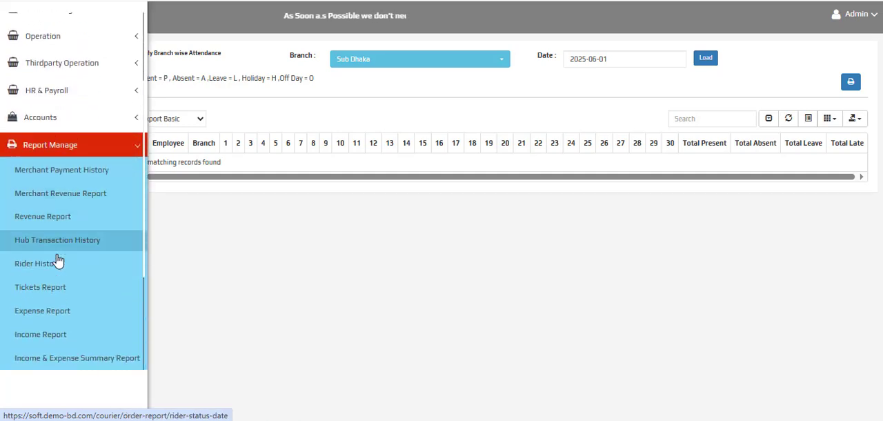
scroll(42, 286, down, 1)
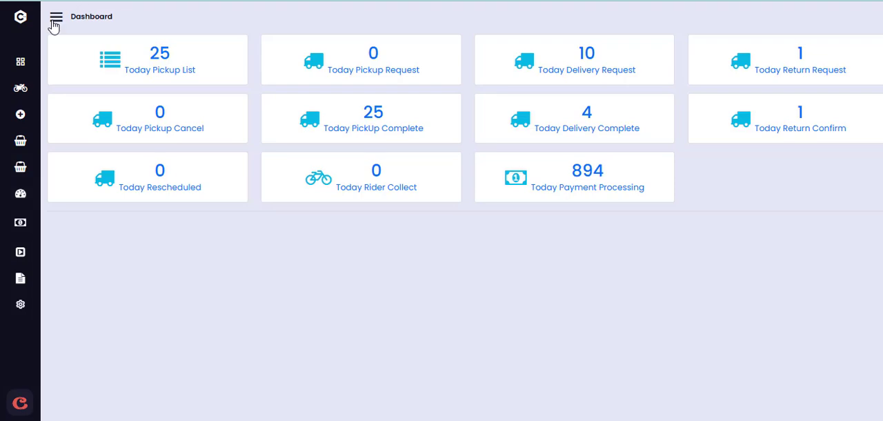
Switch to the hub panel and examine the history reports available in its Report section
click(56, 16)
click(116, 273)
scroll(88, 306, down, 1)
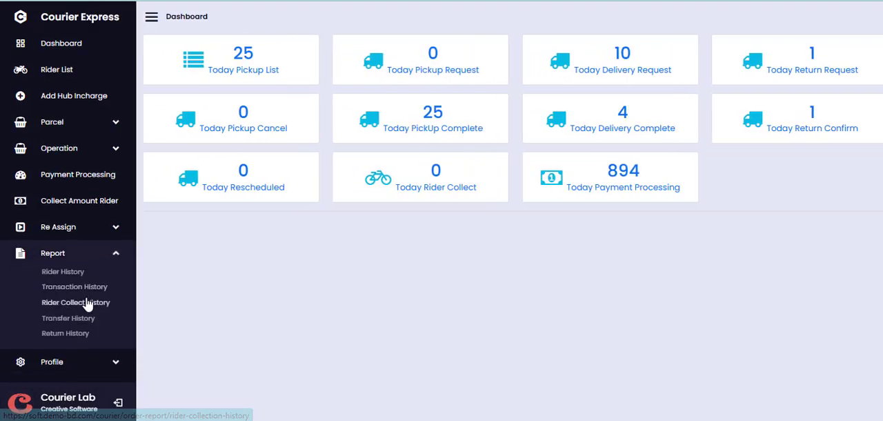
scroll(87, 304, up, 1)
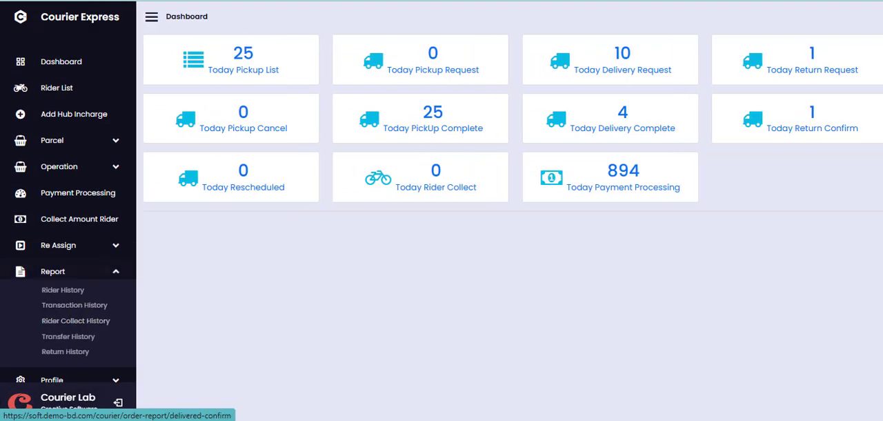